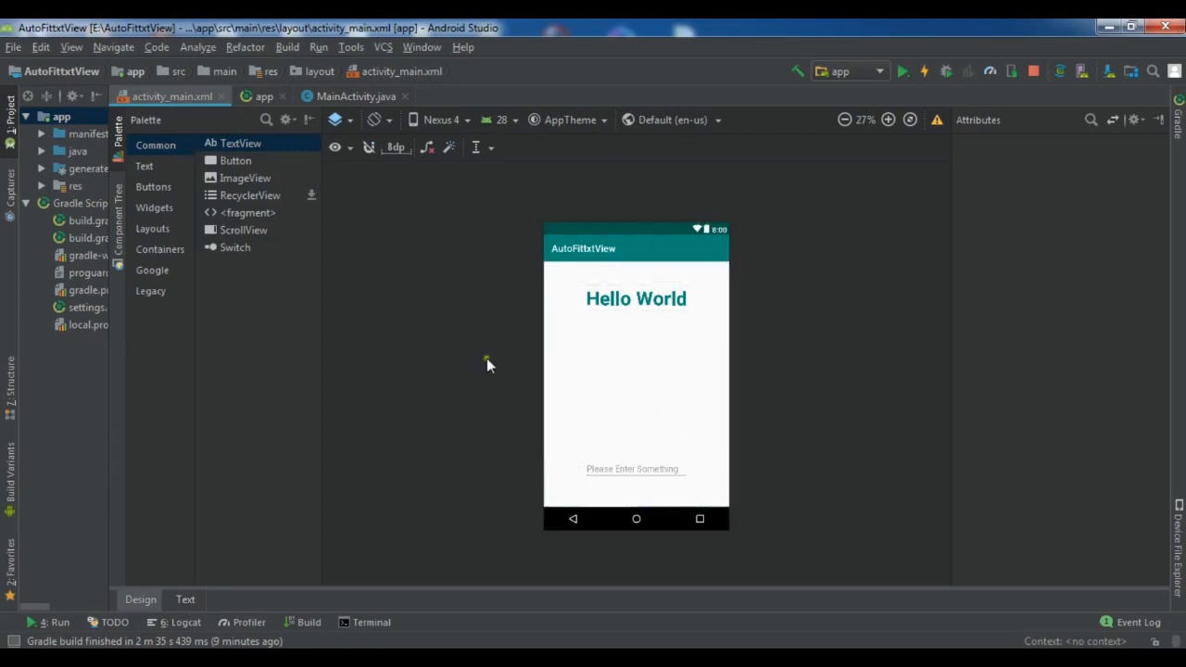
Start the Generate Signed Bundle / APK wizard, choose APK and advance to the key store step.
{"action": "left_click", "coordinate": [285, 46]}
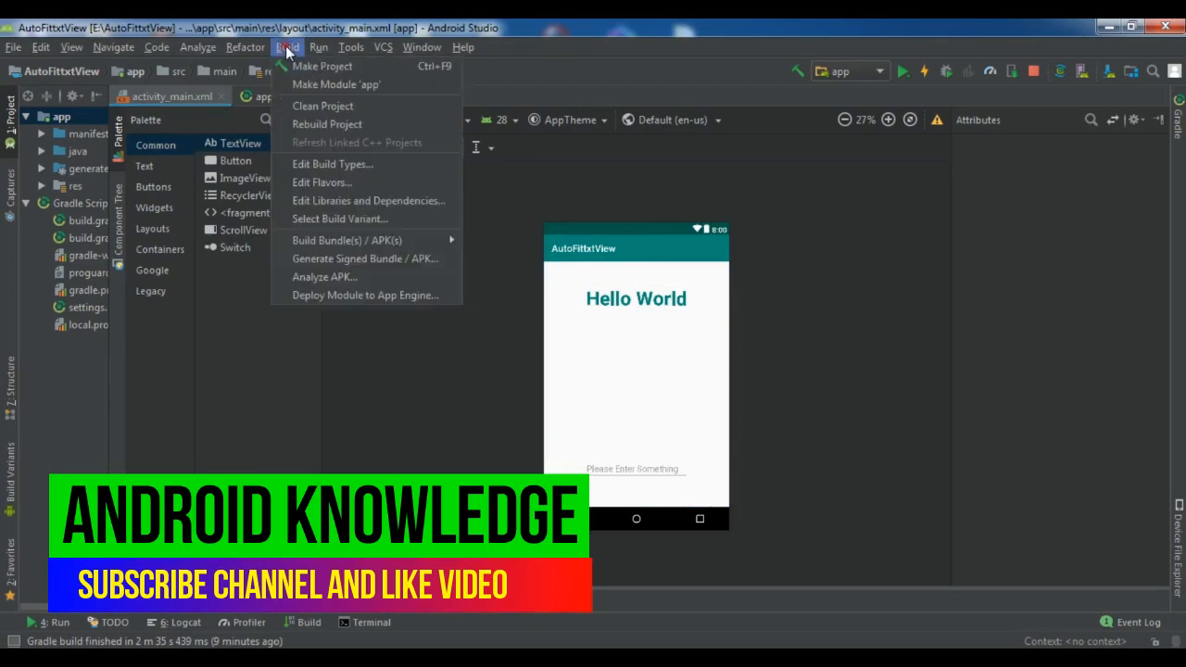
{"action": "left_click", "coordinate": [389, 259]}
{"action": "left_click_drag", "start_coordinate": [556, 192], "coordinate": [559, 150]}
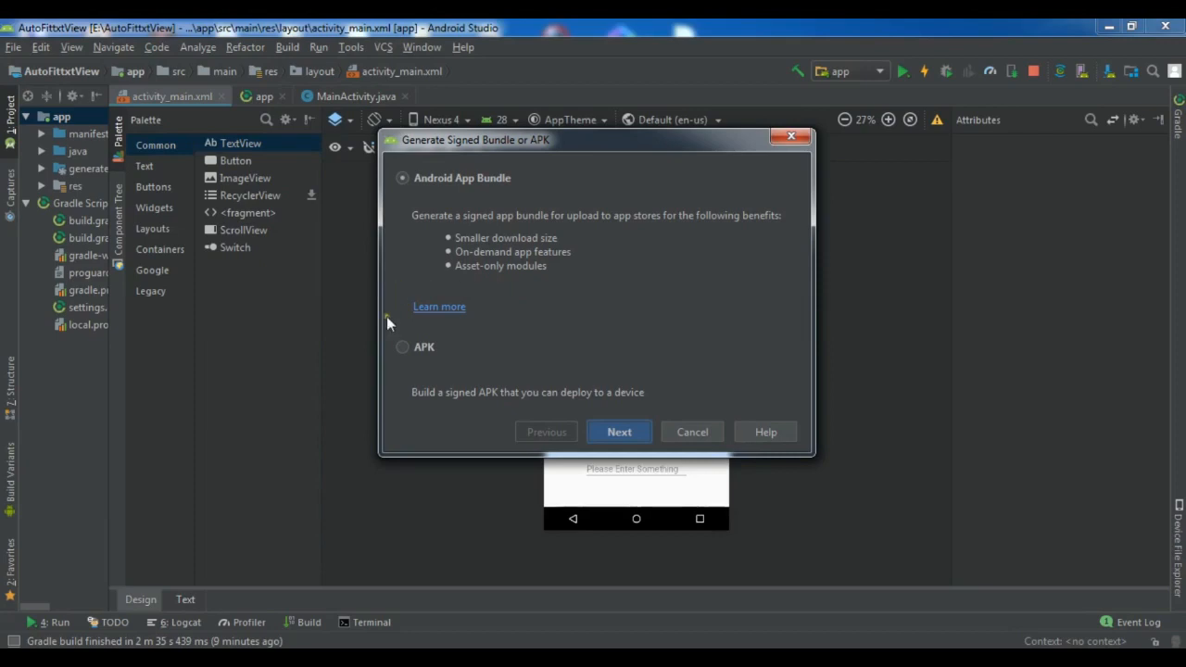
{"action": "left_click", "coordinate": [402, 347]}
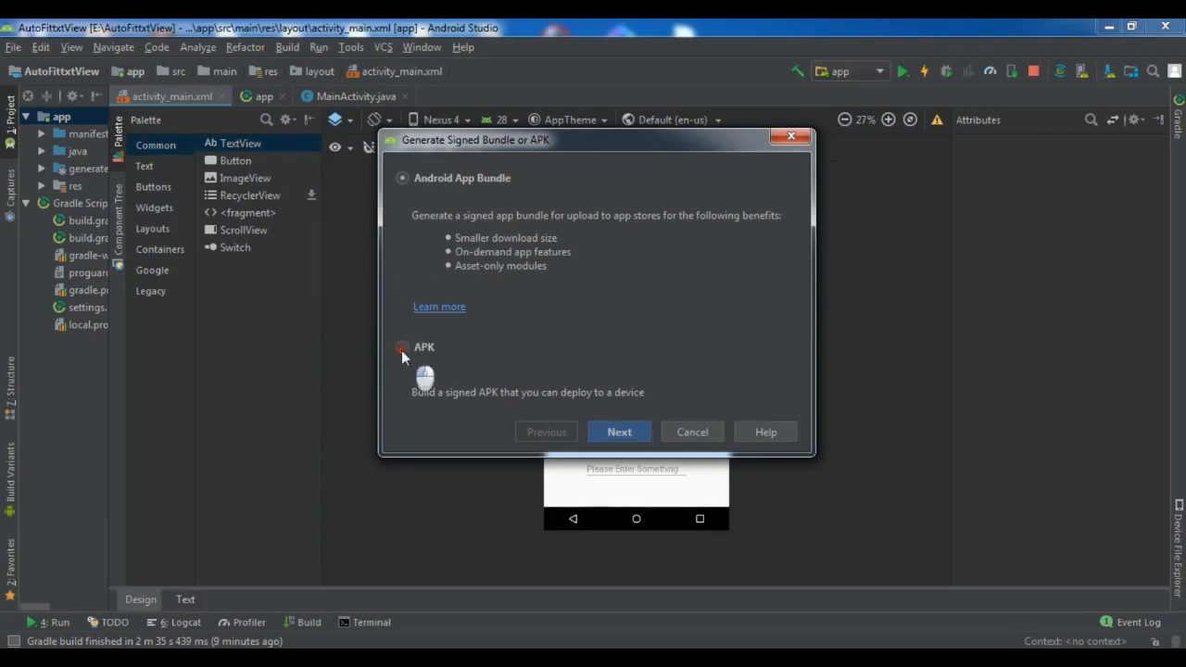
{"action": "left_click", "coordinate": [619, 434]}
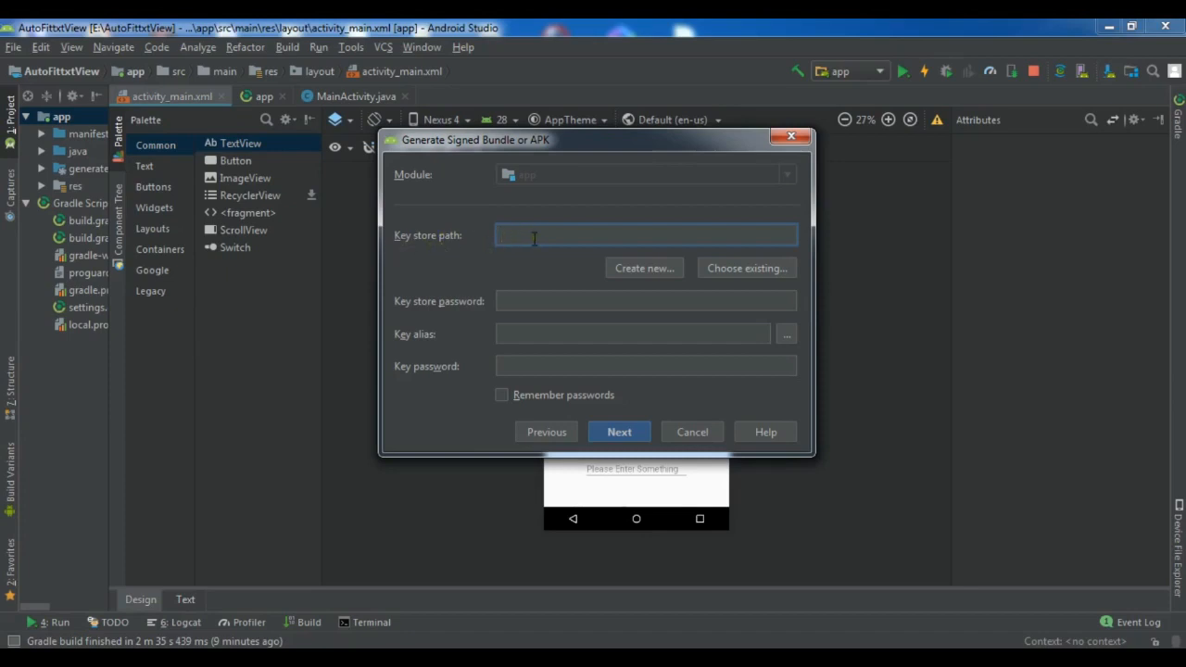
Start a new key store and browse its save location to the E:\ drive.
{"action": "left_click", "coordinate": [642, 270]}
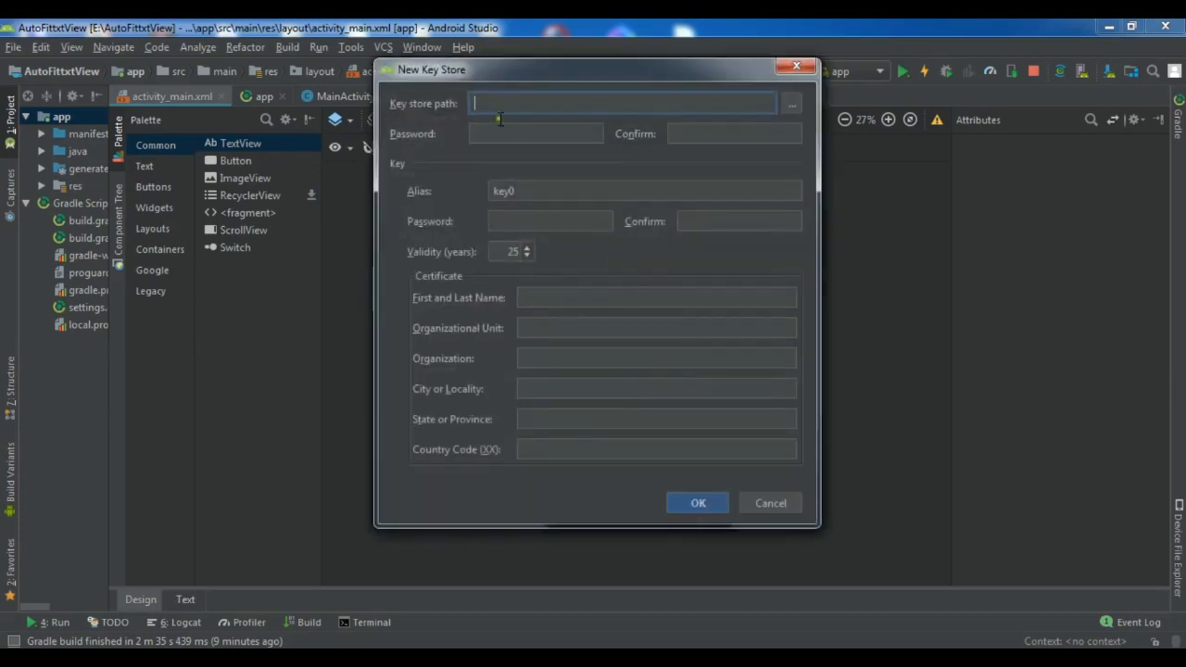
{"action": "left_click", "coordinate": [794, 108]}
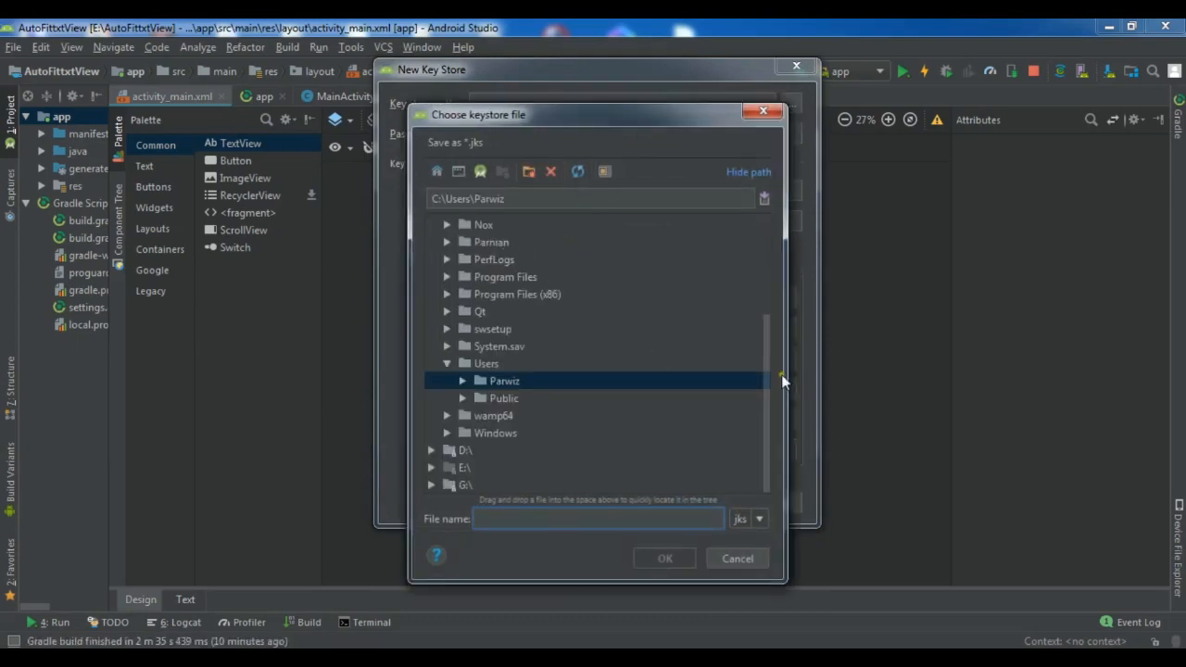
{"action": "scroll", "coordinate": [771, 324], "scroll_direction": "up", "scroll_amount": 3}
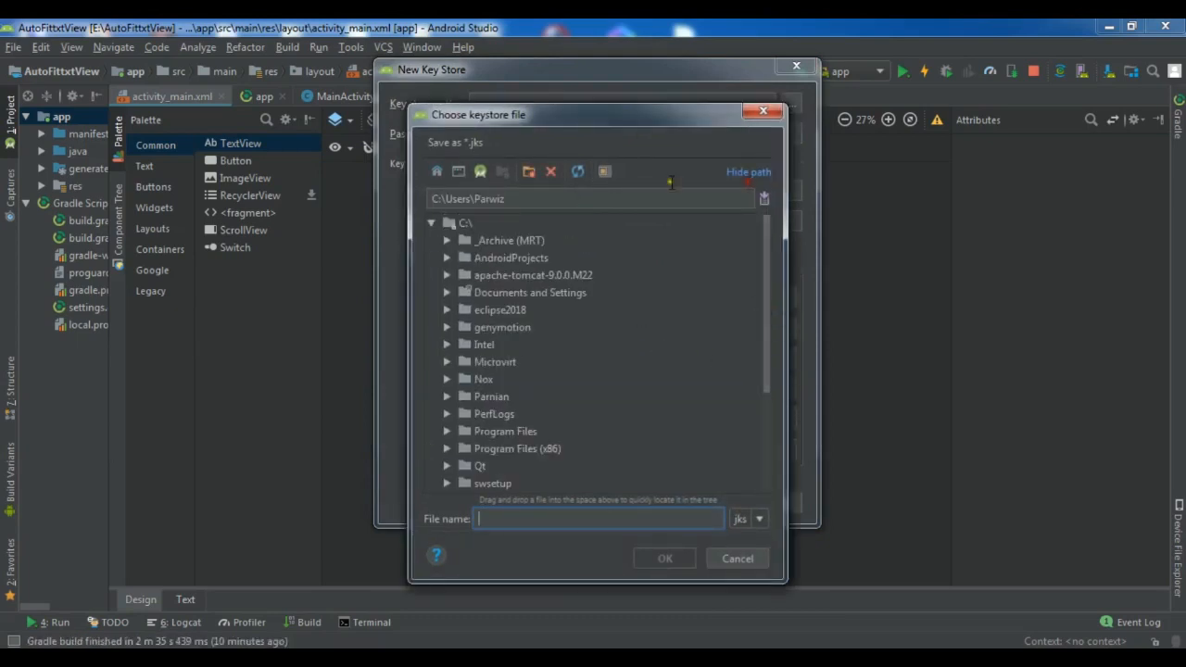
{"action": "left_click", "coordinate": [429, 222]}
{"action": "left_click", "coordinate": [429, 239]}
{"action": "left_click", "coordinate": [431, 240]}
{"action": "left_click", "coordinate": [431, 258]}
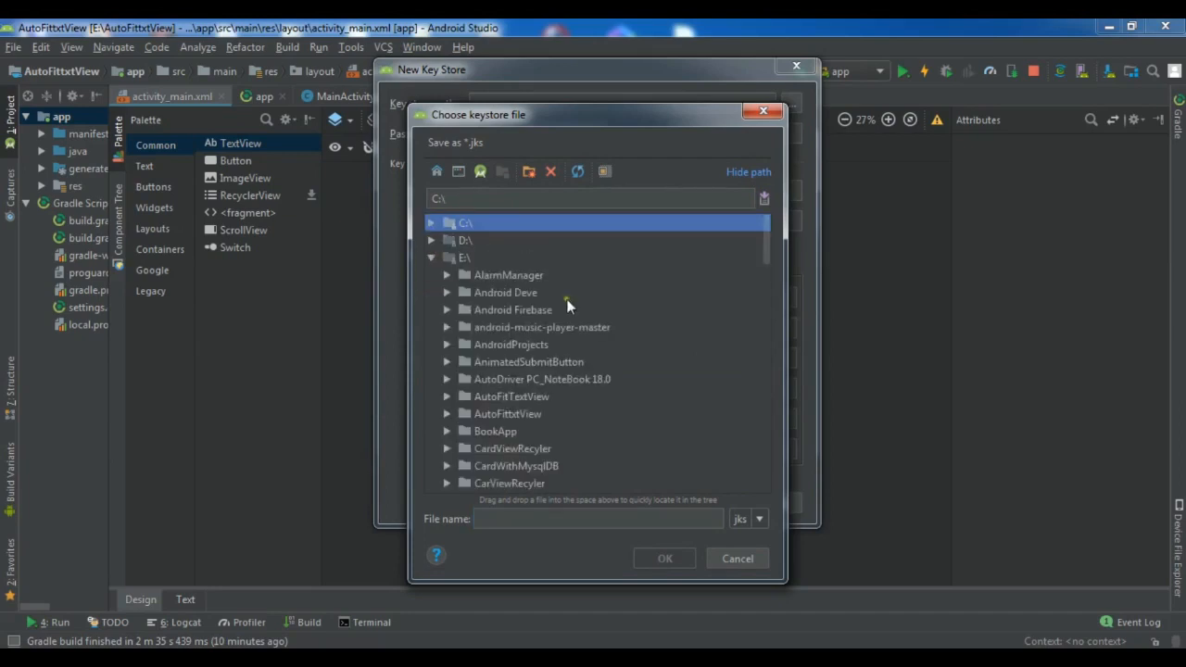
{"action": "left_click", "coordinate": [763, 252]}
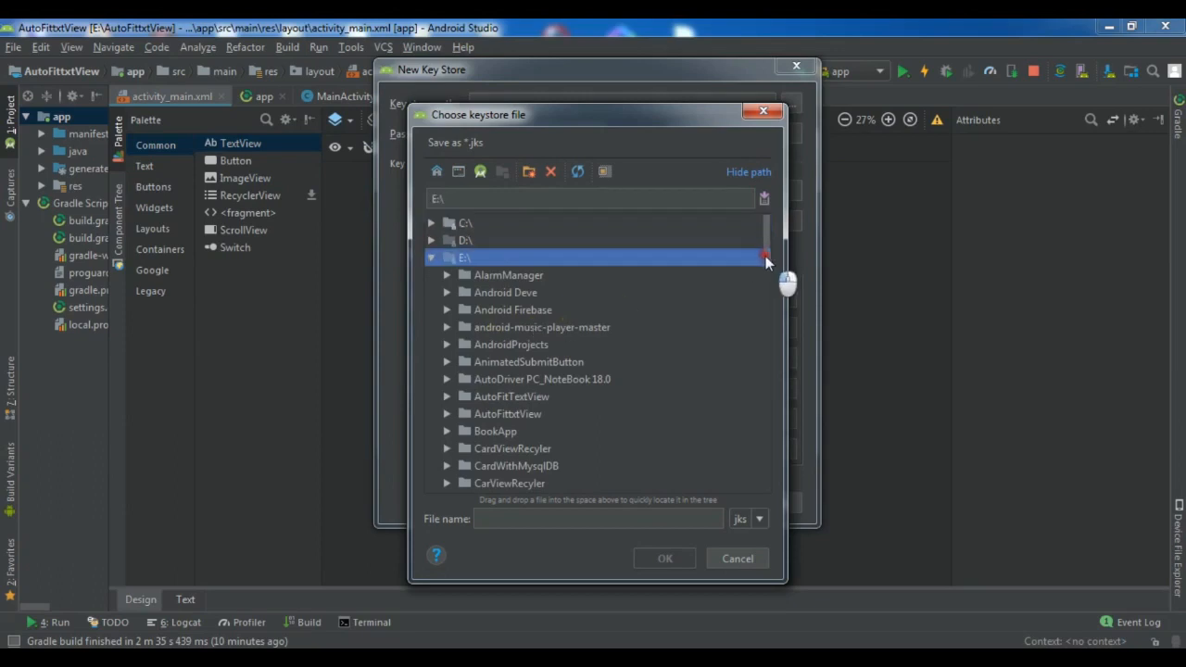
{"action": "left_click", "coordinate": [764, 256]}
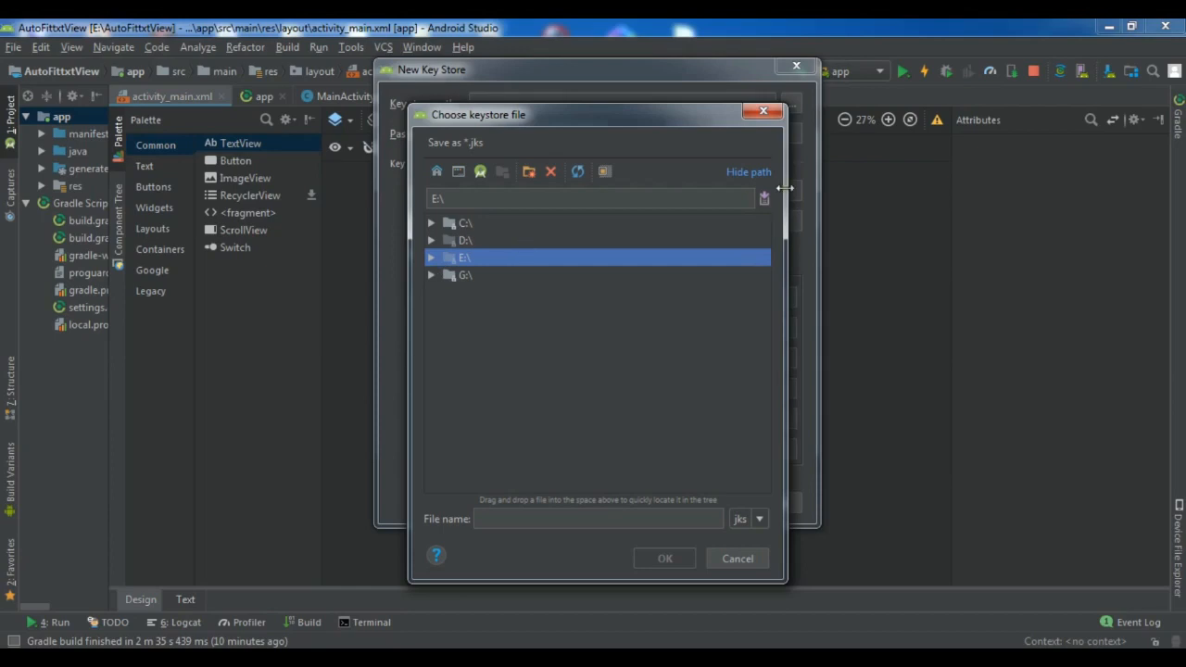
{"action": "left_click", "coordinate": [431, 257]}
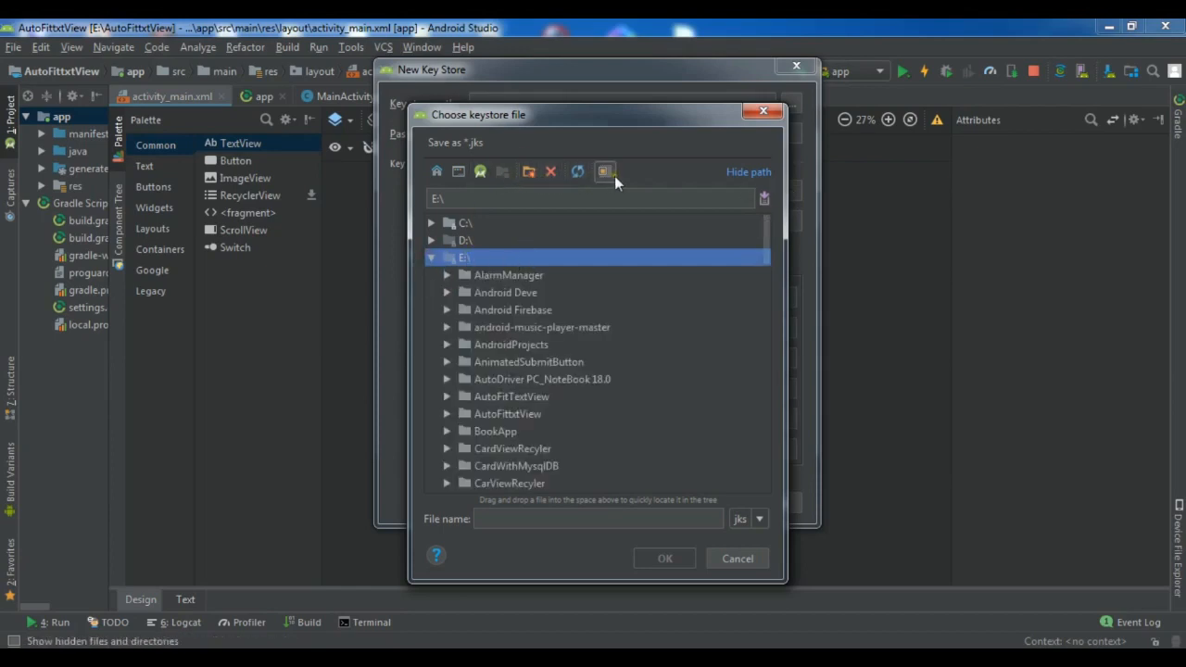
Create folder MyAppKeyStore on E:\ and save the key store there as demoapp.
{"action": "left_click", "coordinate": [528, 171]}
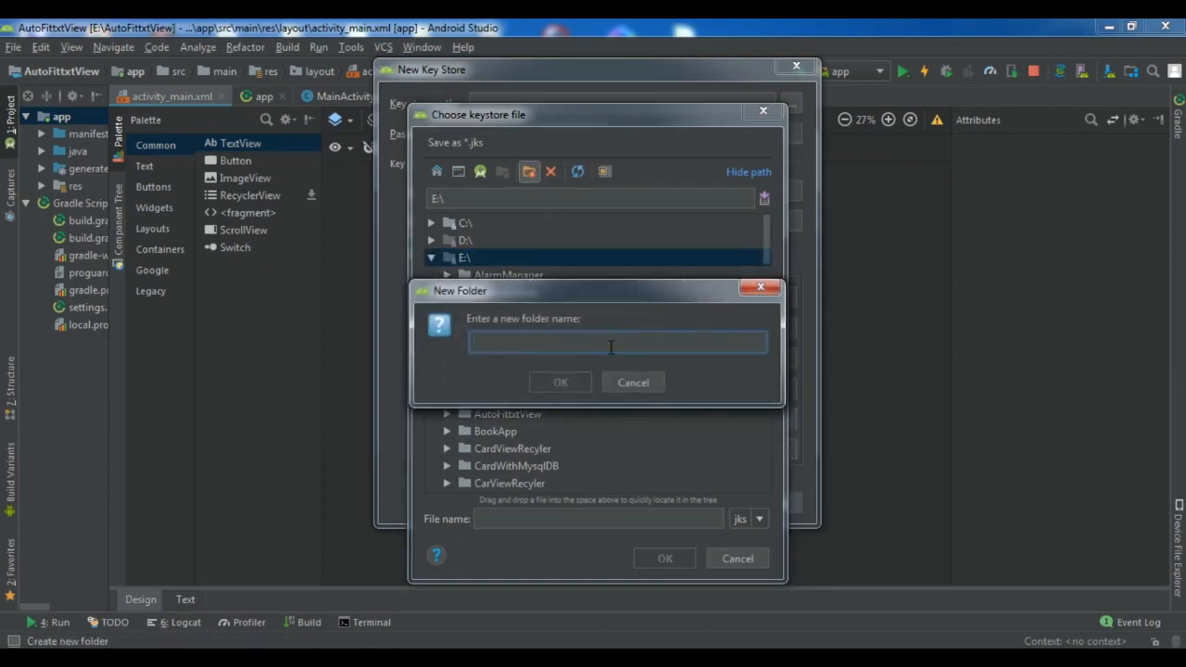
{"action": "type", "text": "MyApp"}
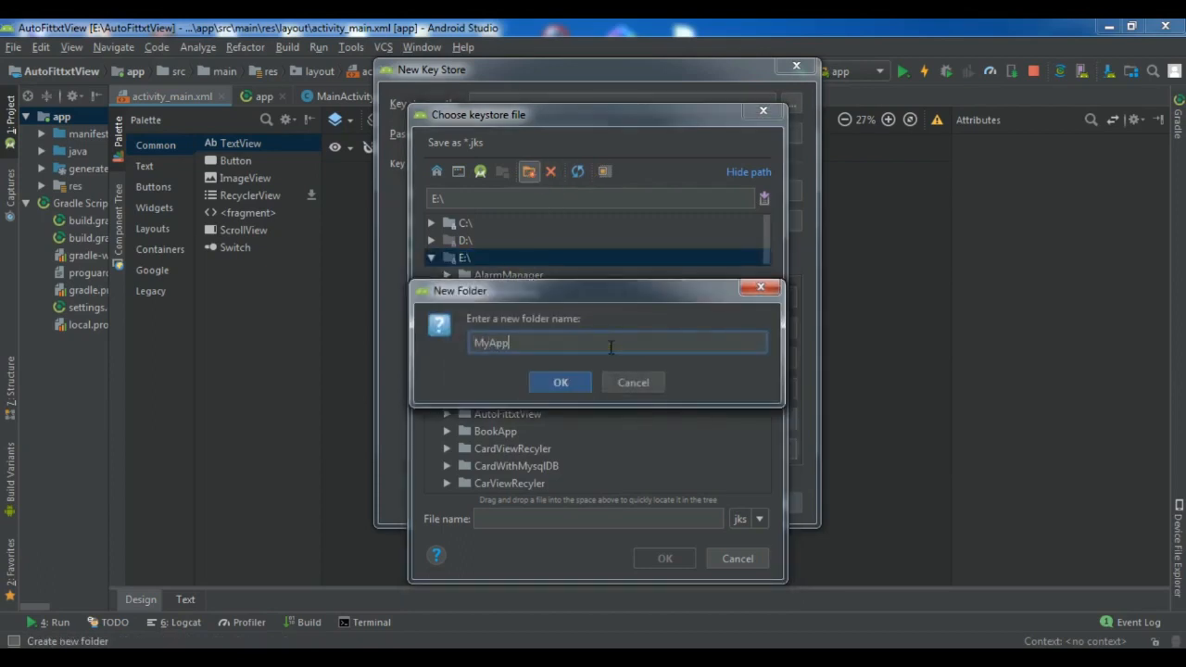
{"action": "type", "text": "KeyStore"}
{"action": "left_click", "coordinate": [585, 381]}
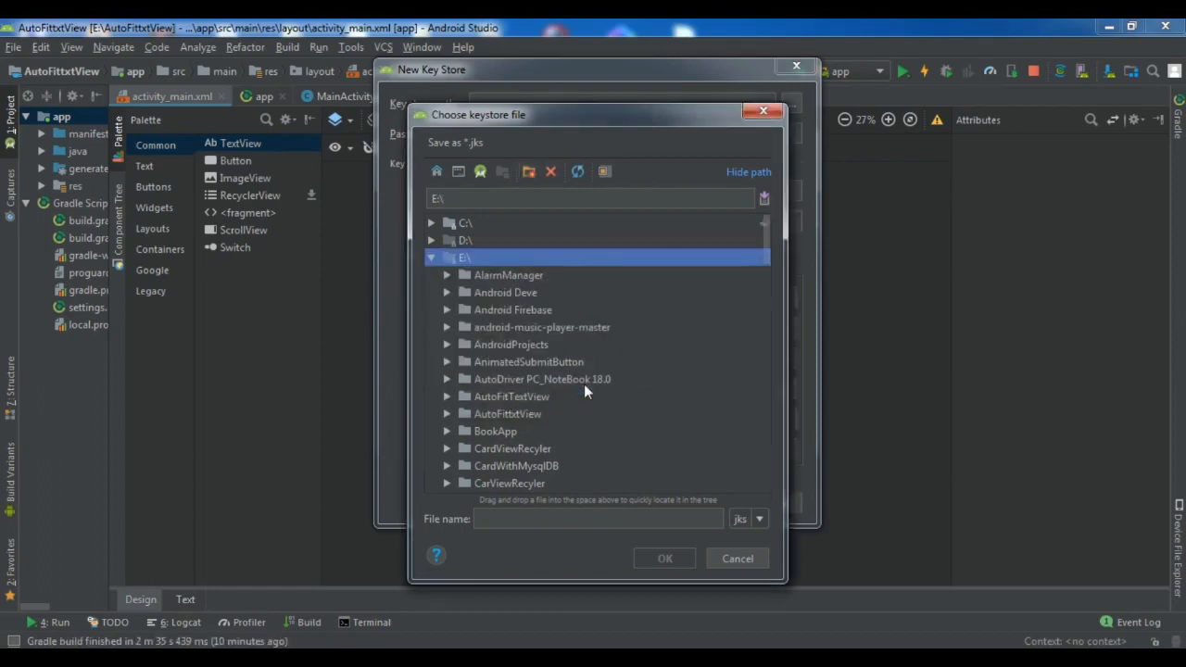
{"action": "left_click_drag", "start_coordinate": [765, 229], "coordinate": [769, 355]}
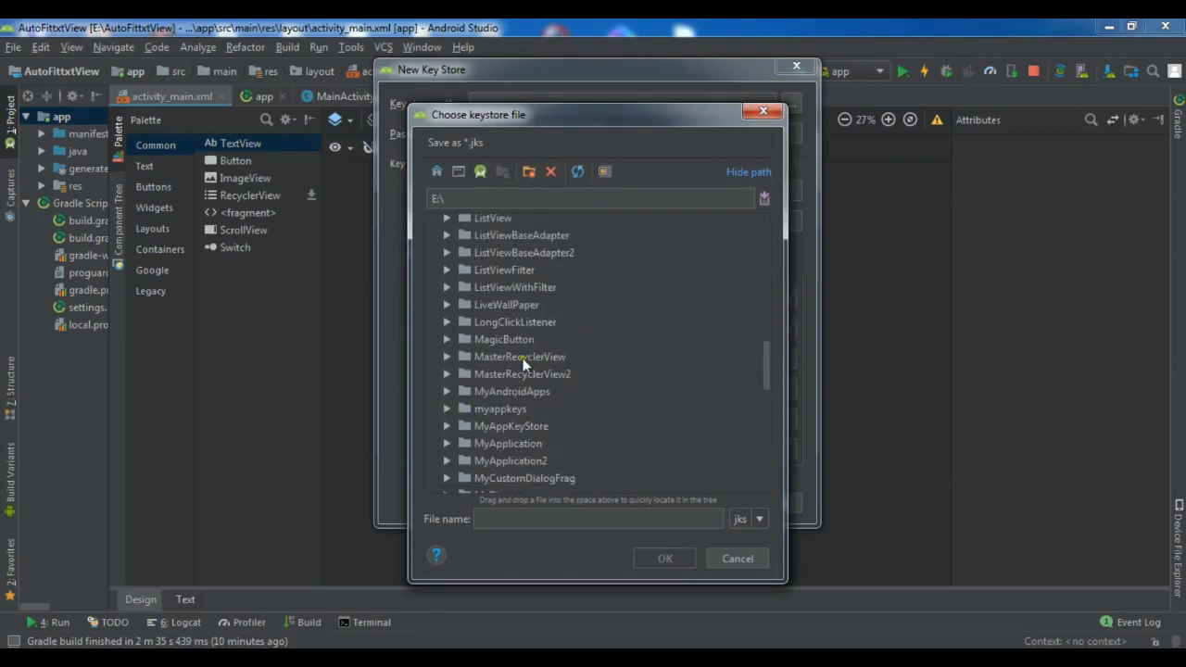
{"action": "left_click", "coordinate": [506, 428]}
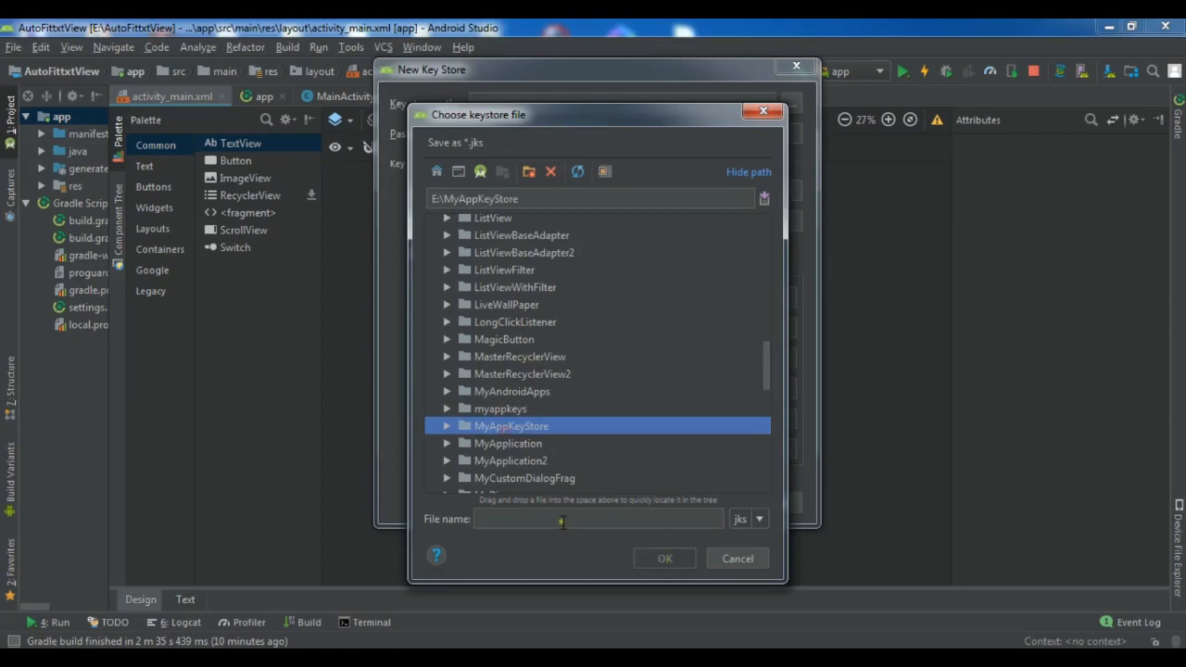
{"action": "left_click", "coordinate": [533, 520]}
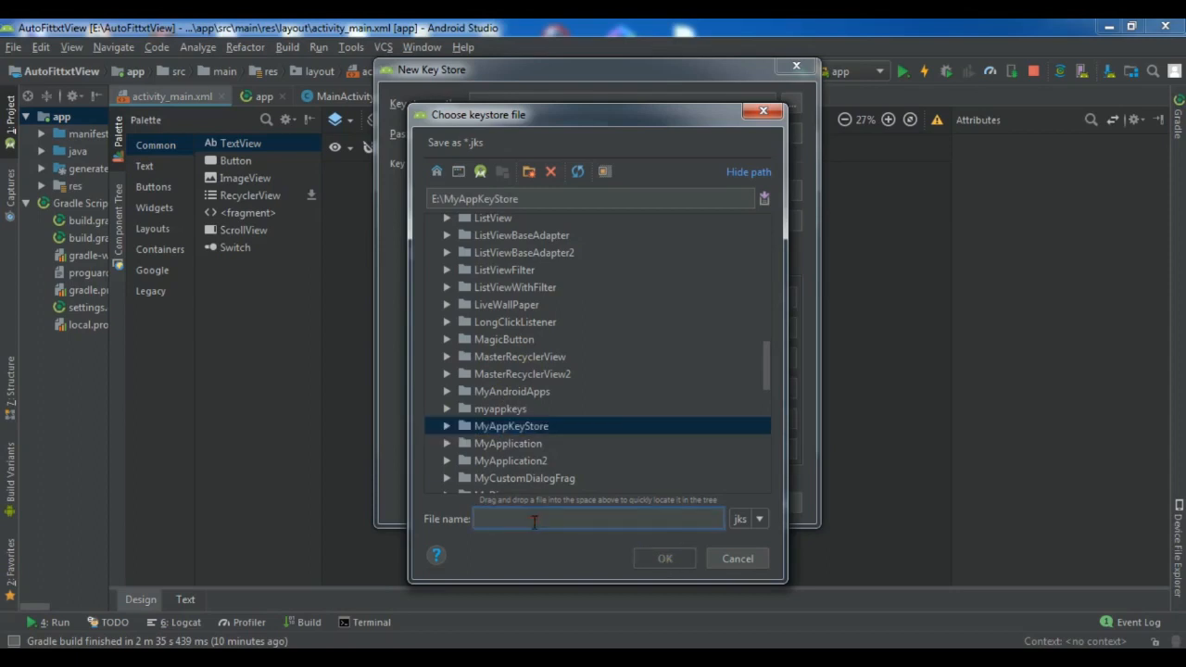
{"action": "type", "text": "app"}
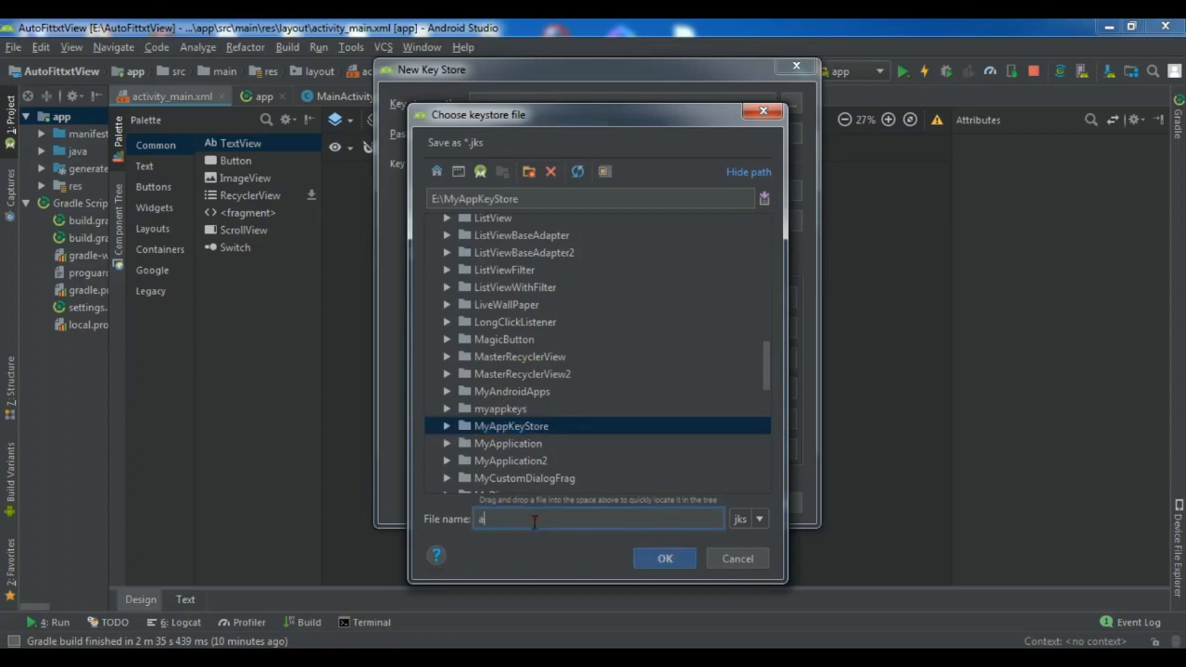
{"action": "key", "text": "BackSpace"}
{"action": "key", "text": "BackSpace"}
{"action": "key", "text": "BackSpace"}
{"action": "type", "text": "demoapp"}
{"action": "left_click", "coordinate": [662, 559]}
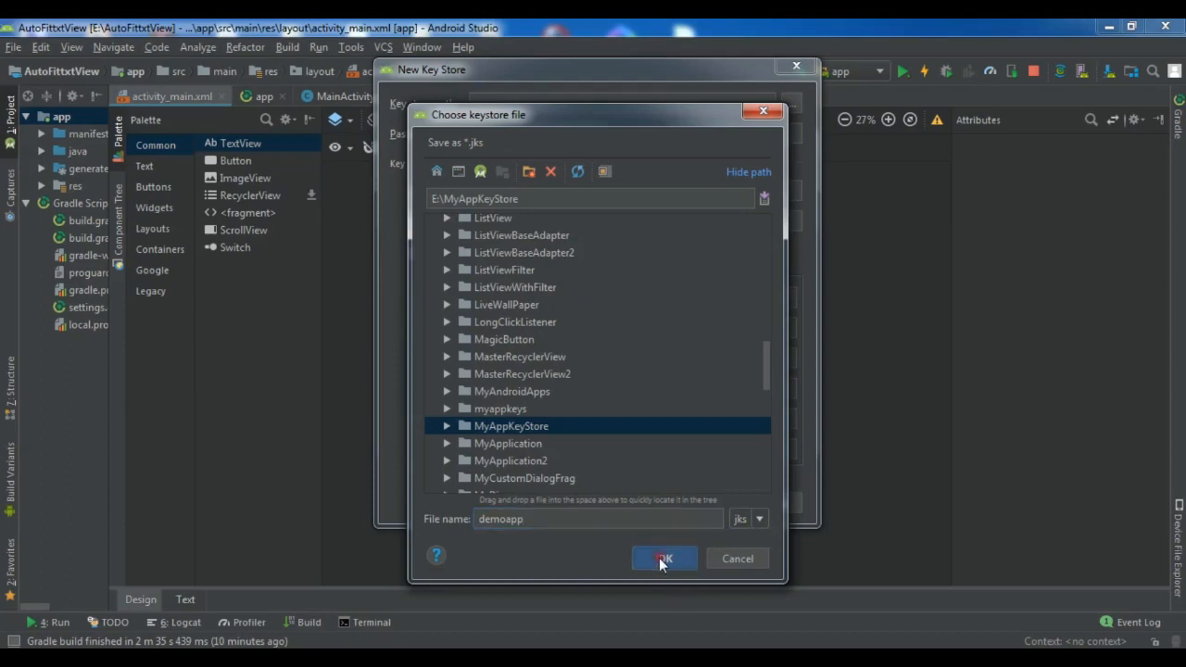
Enter and confirm the key store password and the key password.
{"action": "left_click", "coordinate": [498, 128]}
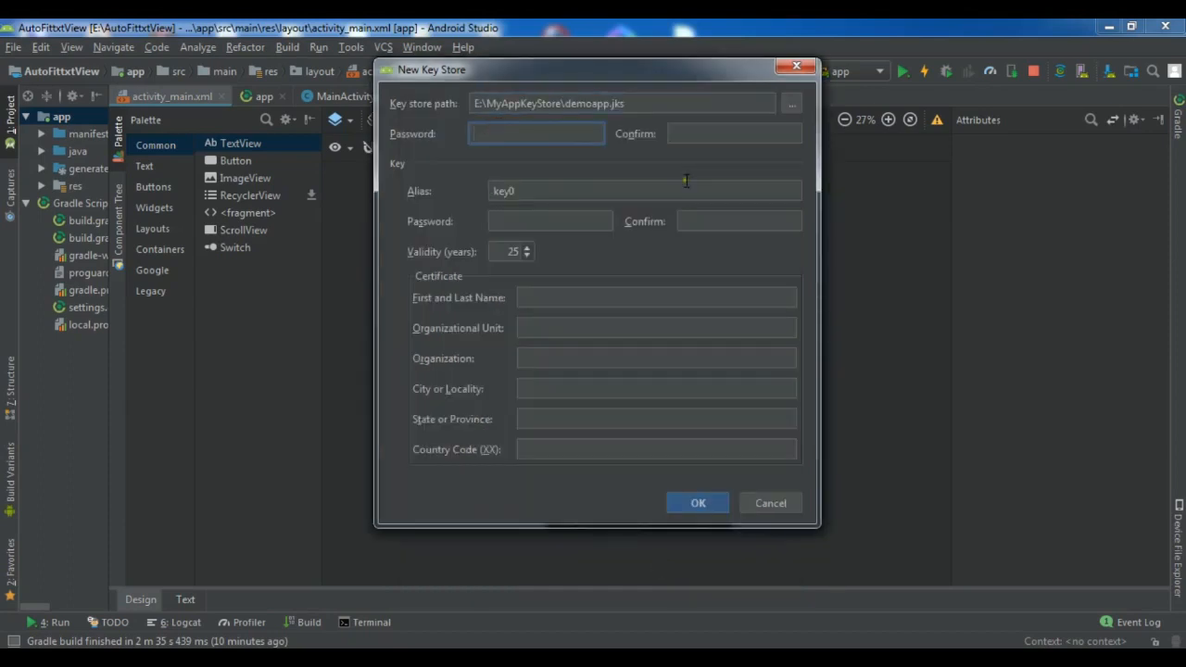
{"action": "type", "text": "123456789012"}
{"action": "left_click", "coordinate": [690, 135]}
{"action": "type", "text": "123456789012"}
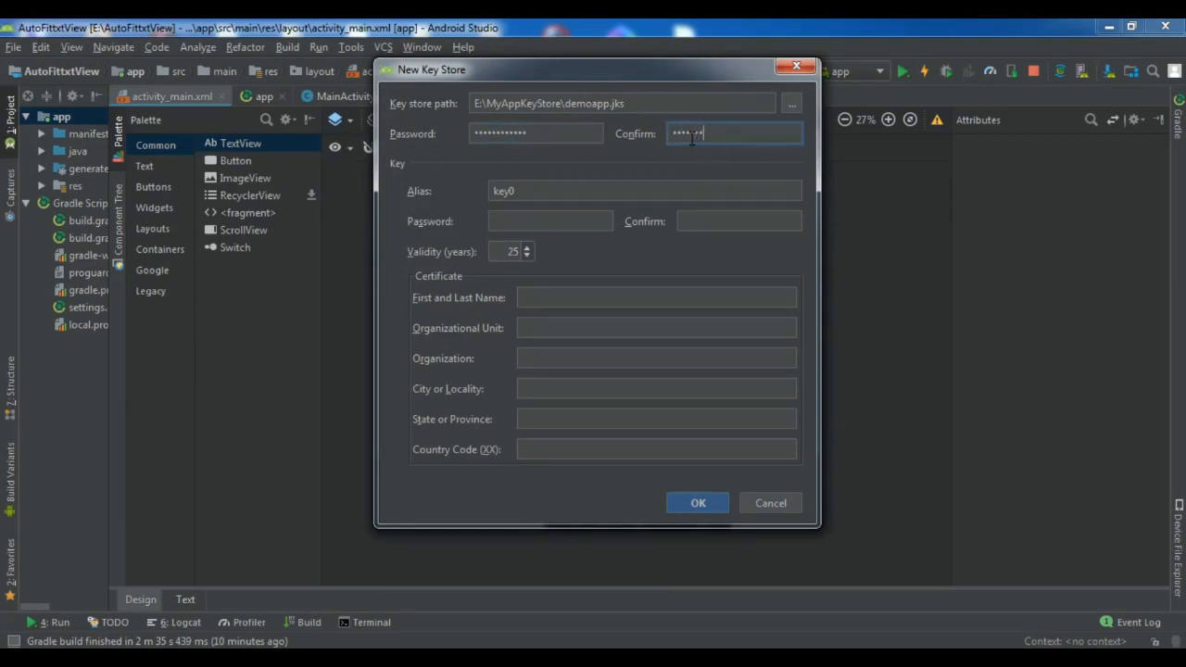
{"action": "left_click", "coordinate": [510, 221]}
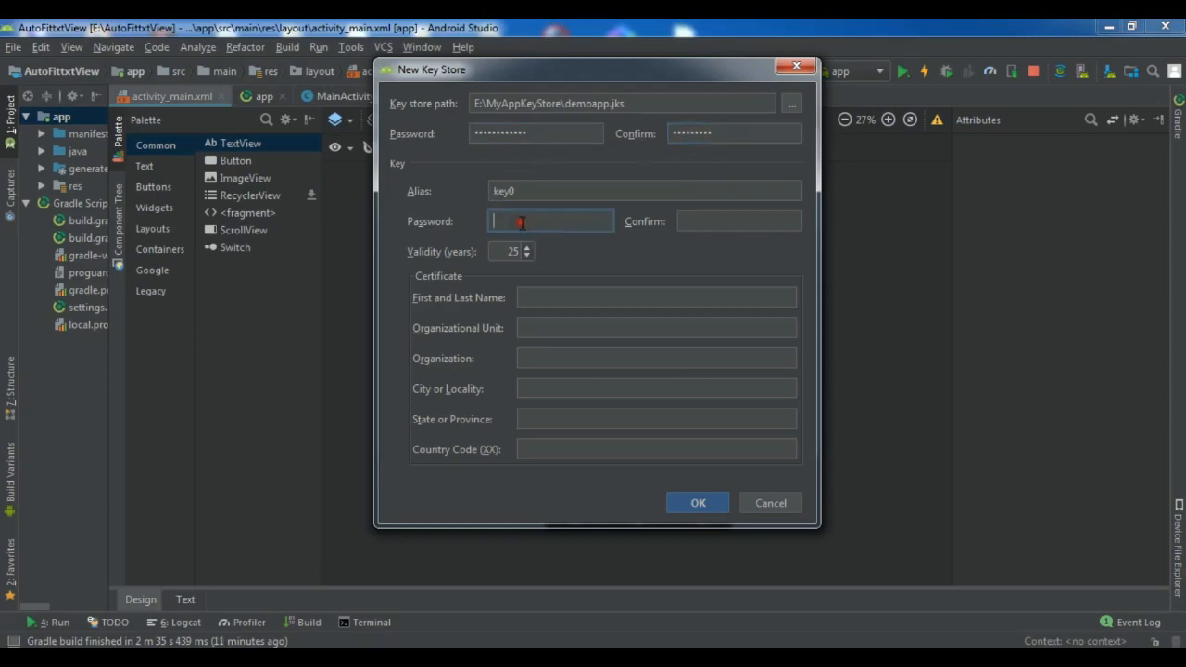
{"action": "type", "text": "123456789012"}
{"action": "left_click", "coordinate": [767, 220]}
{"action": "type", "text": "123456789"}
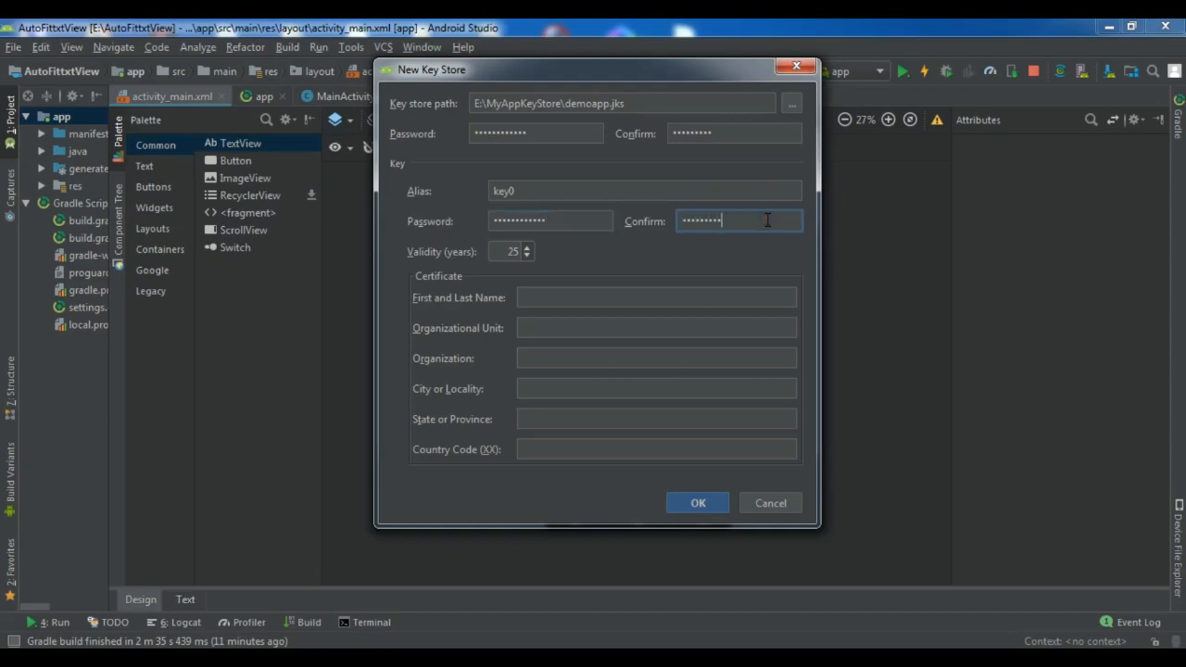
{"action": "key", "text": "BackSpace"}
{"action": "key", "text": "BackSpace"}
{"action": "key", "text": "BackSpace"}
{"action": "key", "text": "BackSpace"}
{"action": "key", "text": "BackSpace"}
{"action": "key", "text": "BackSpace"}
{"action": "key", "text": "BackSpace"}
{"action": "key", "text": "BackSpace"}
{"action": "key", "text": "BackSpace"}
{"action": "type", "text": "123456789012"}
Fill the certificate with the owner's name, organizational unit Individual and organization name, then submit.
{"action": "left_click", "coordinate": [573, 296]}
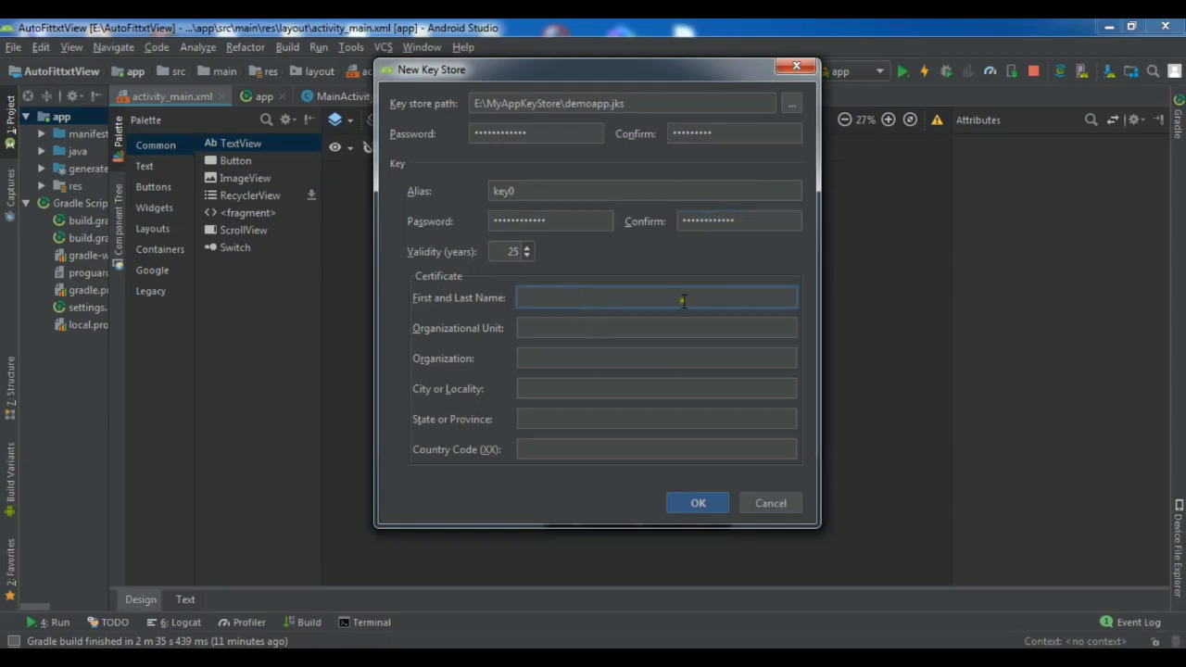
{"action": "type", "text": "Parwiz Forogh"}
{"action": "left_click", "coordinate": [555, 324]}
{"action": "type", "text": "Individual"}
{"action": "left_click", "coordinate": [533, 363]}
{"action": "type", "text": "Forogh Company"}
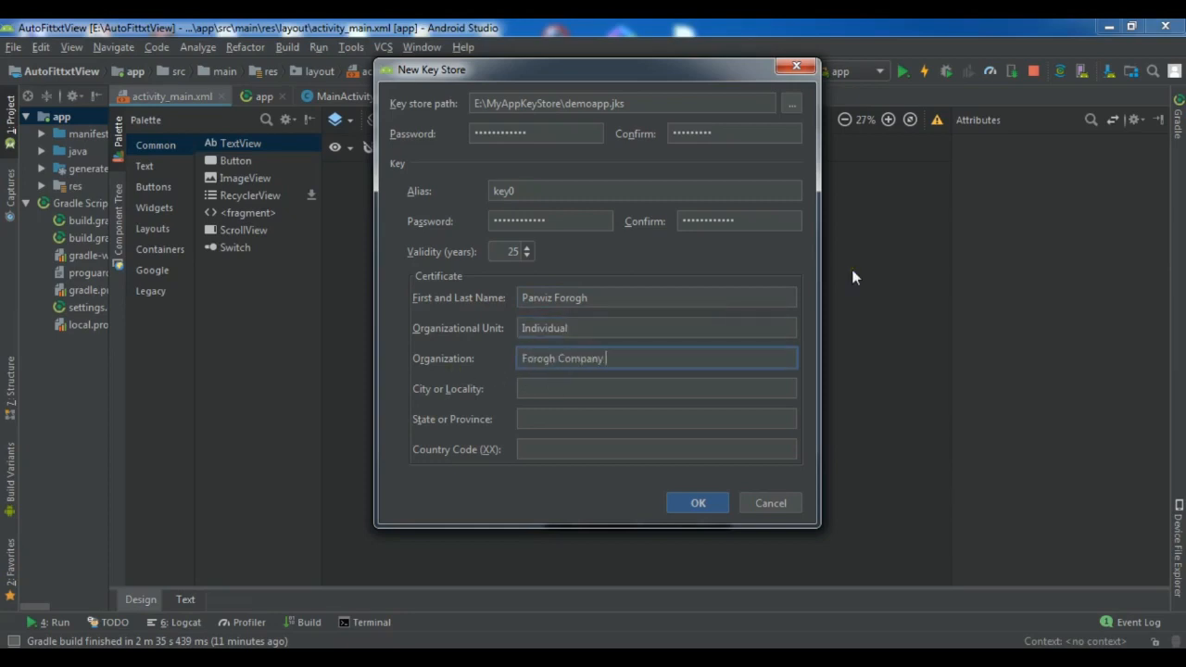
{"action": "left_click", "coordinate": [539, 388]}
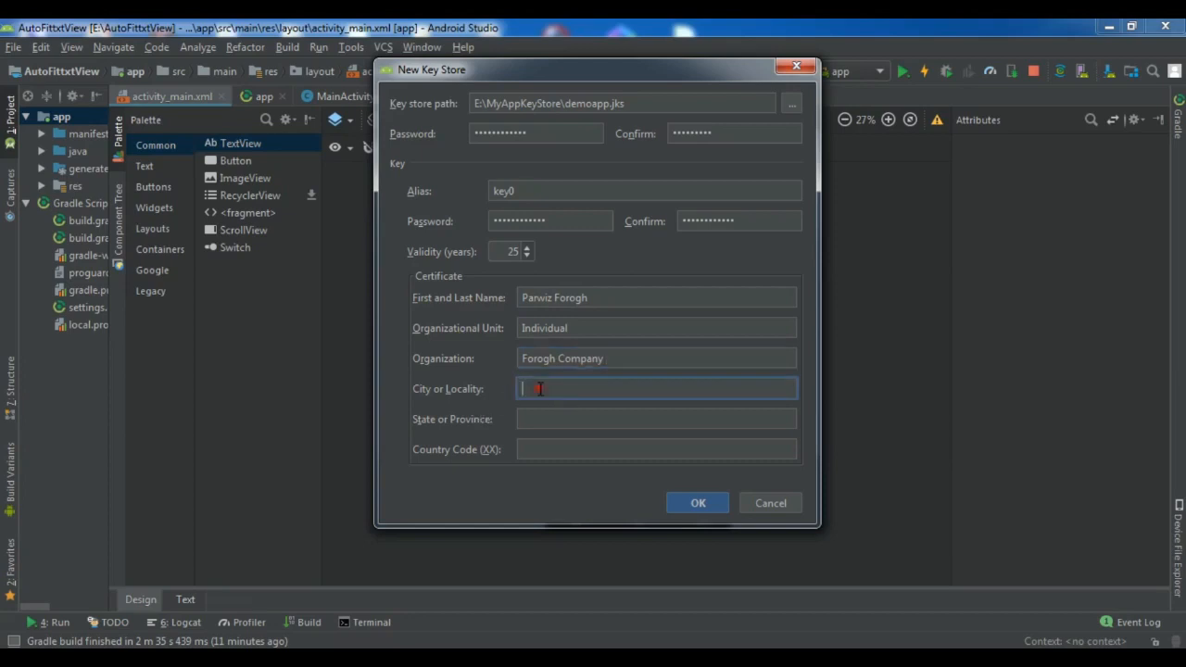
{"action": "left_click", "coordinate": [570, 411]}
{"action": "left_click", "coordinate": [535, 449]}
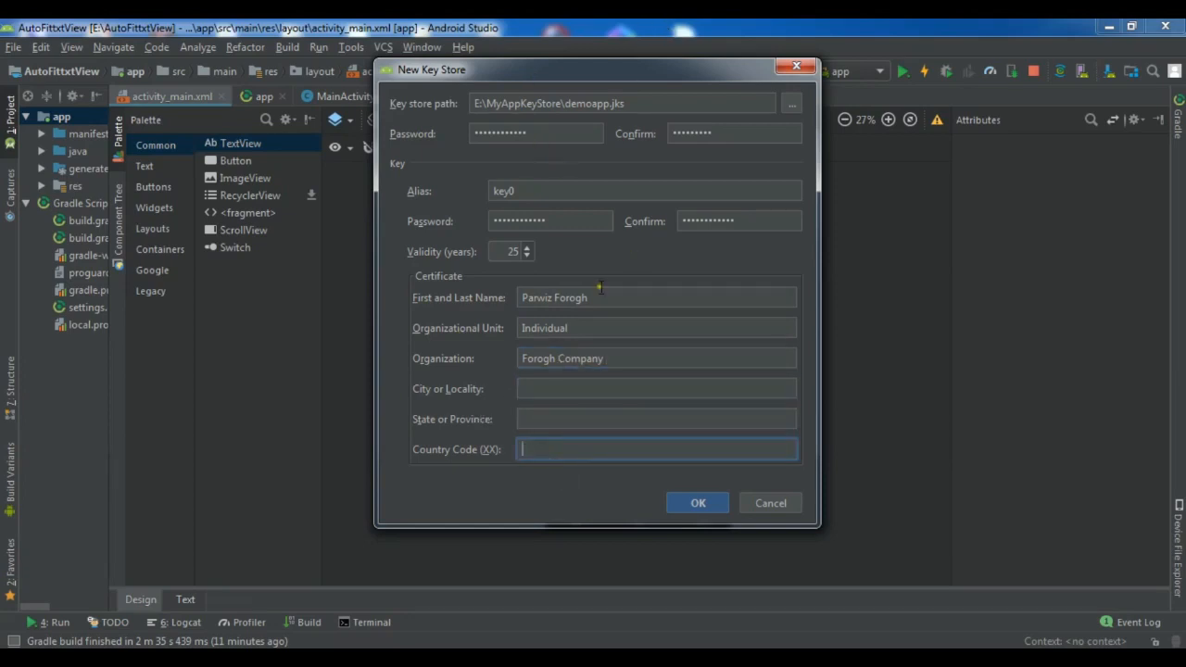
{"action": "left_click", "coordinate": [530, 388]}
{"action": "left_click", "coordinate": [699, 504]}
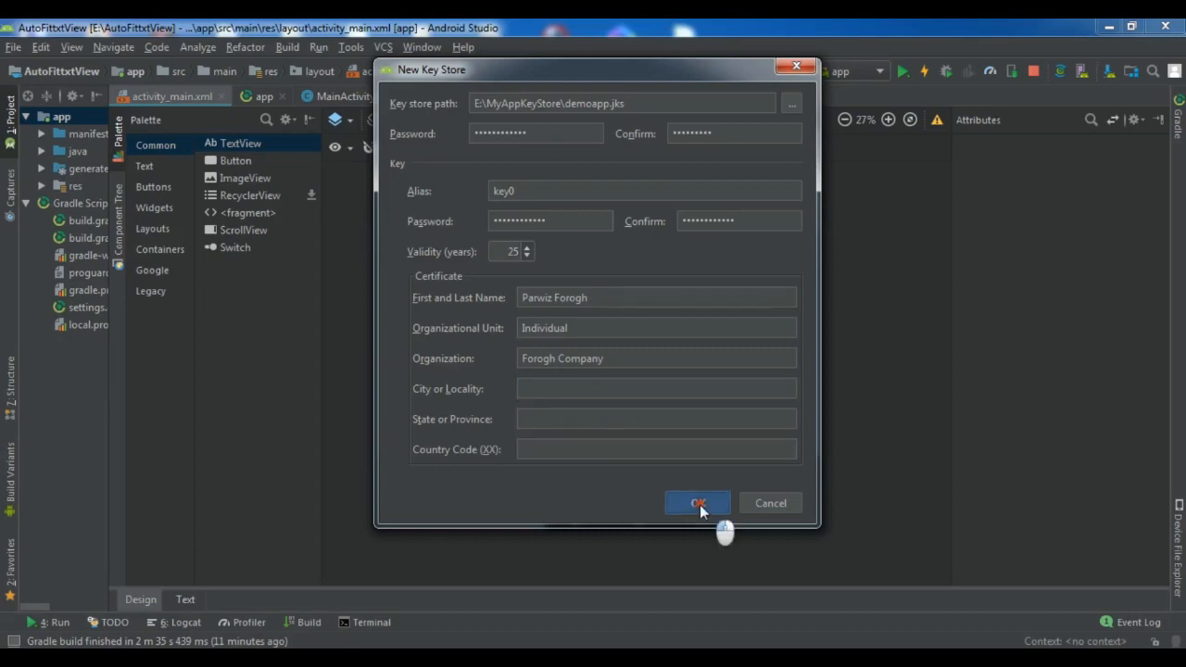
Dismiss the password-mismatch warning, retype the key store passwords and confirm the new key store.
{"action": "left_click", "coordinate": [607, 315]}
{"action": "double_click", "coordinate": [556, 137]}
{"action": "type", "text": "•"}
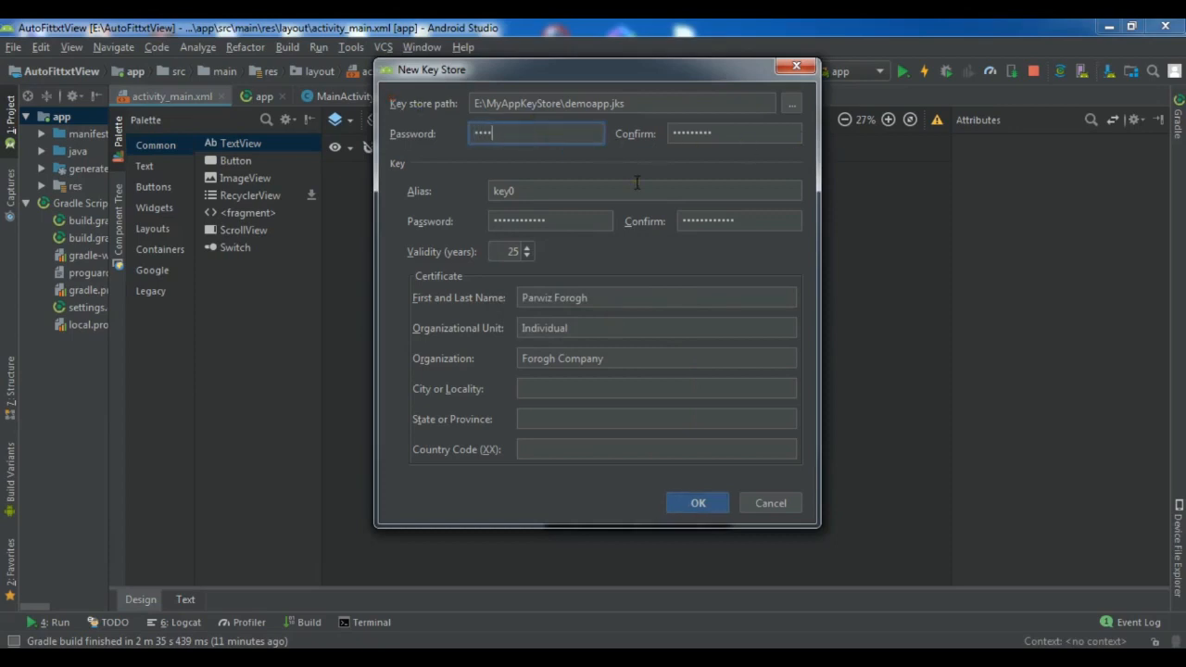
{"action": "double_click", "coordinate": [743, 136]}
{"action": "type", "text": "••••••••••••"}
{"action": "left_click", "coordinate": [720, 503]}
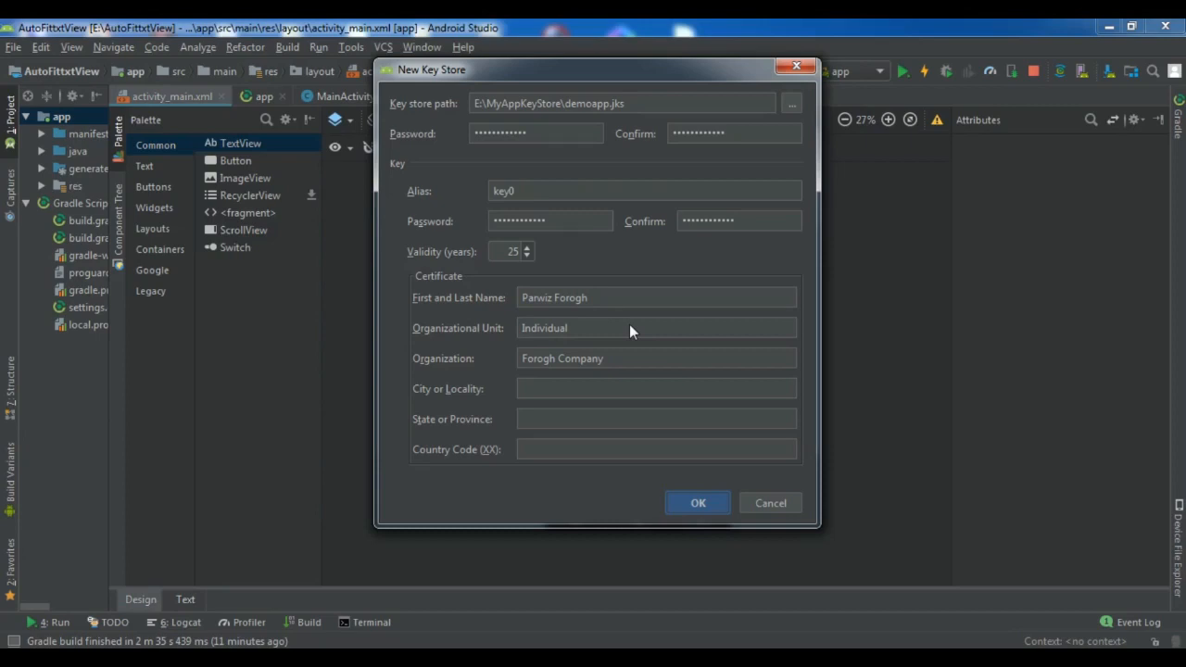
{"action": "key", "text": "Return"}
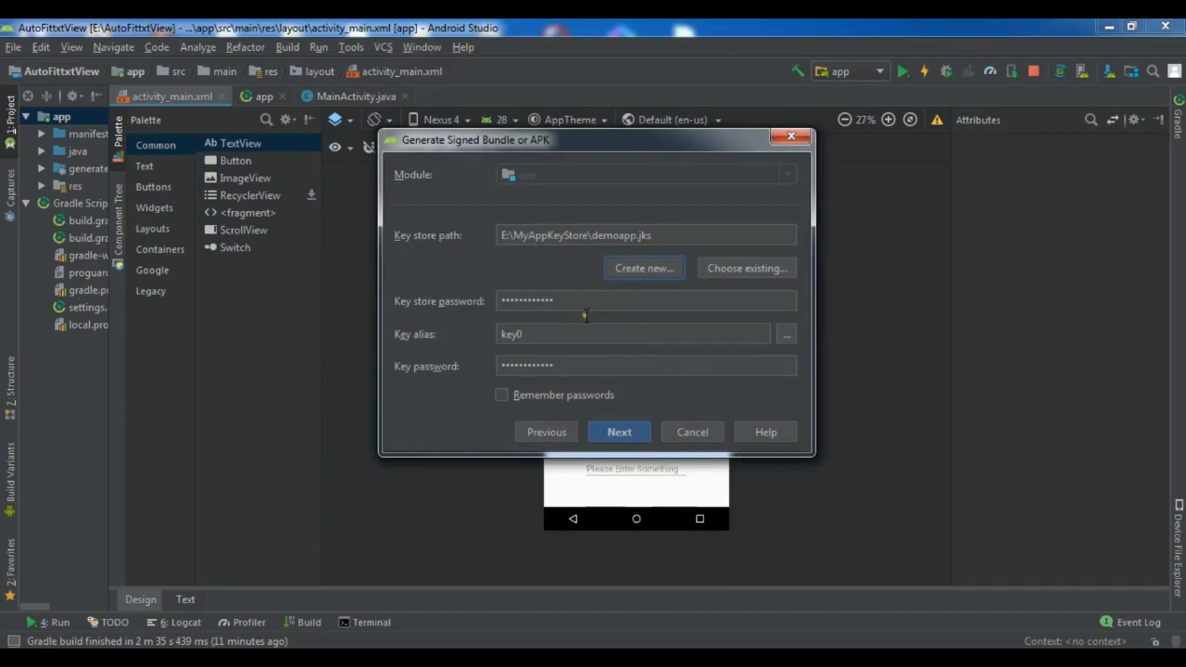
Build the release APK with V1 (Jar Signature) and locate it via the Event Log.
{"action": "left_click", "coordinate": [620, 433]}
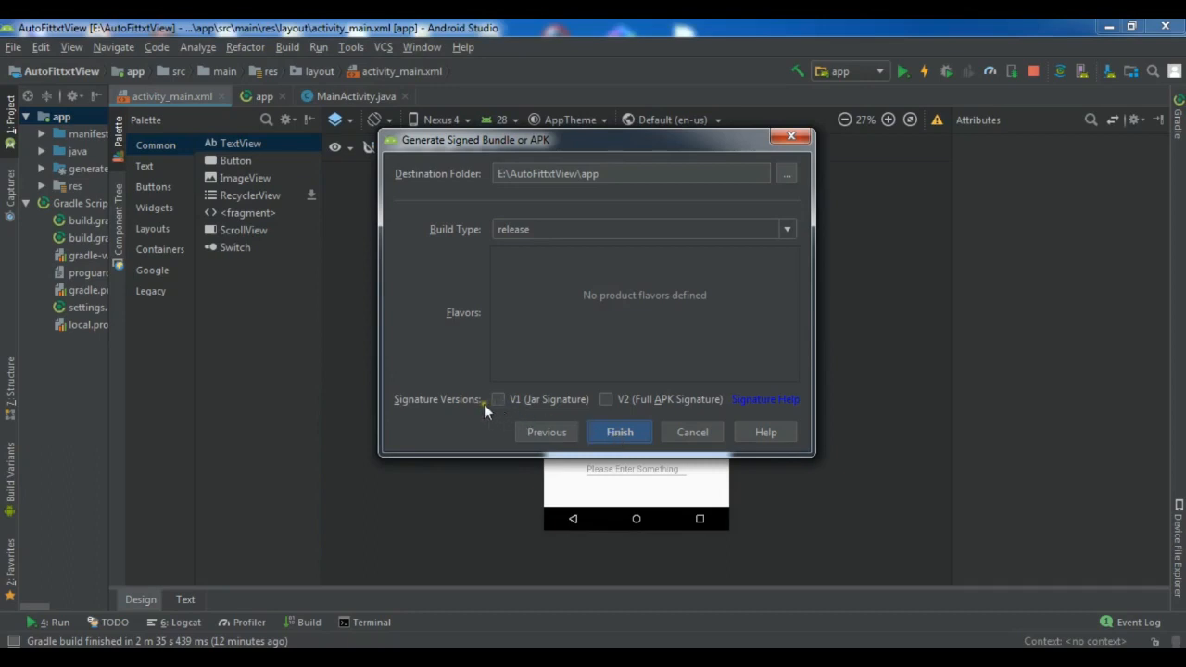
{"action": "left_click", "coordinate": [496, 399]}
{"action": "left_click", "coordinate": [634, 435]}
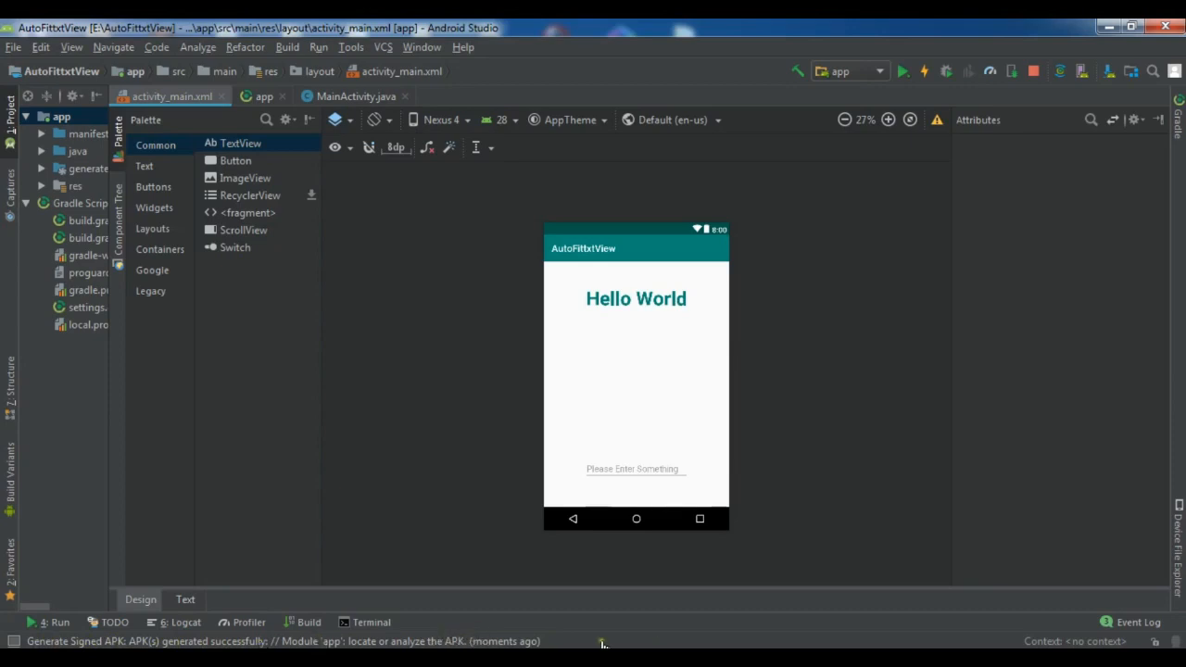
{"action": "left_click", "coordinate": [602, 642]}
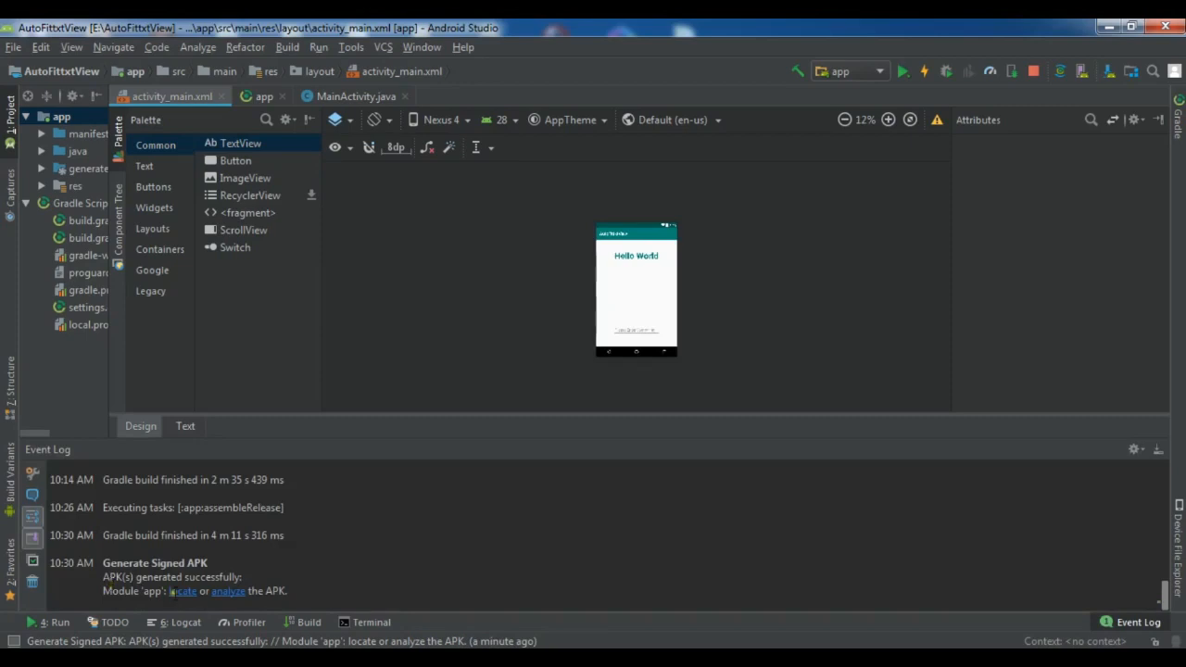
{"action": "left_click", "coordinate": [182, 593]}
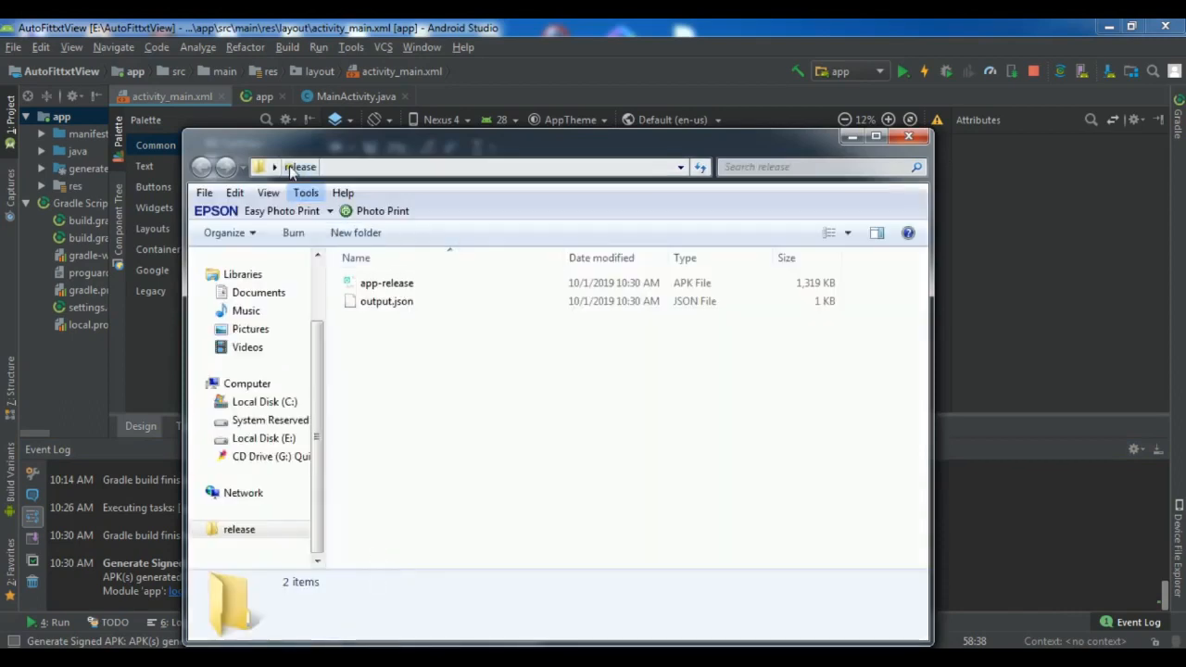
Copy the app-release APK into the Demo App folder.
{"action": "left_click", "coordinate": [389, 288]}
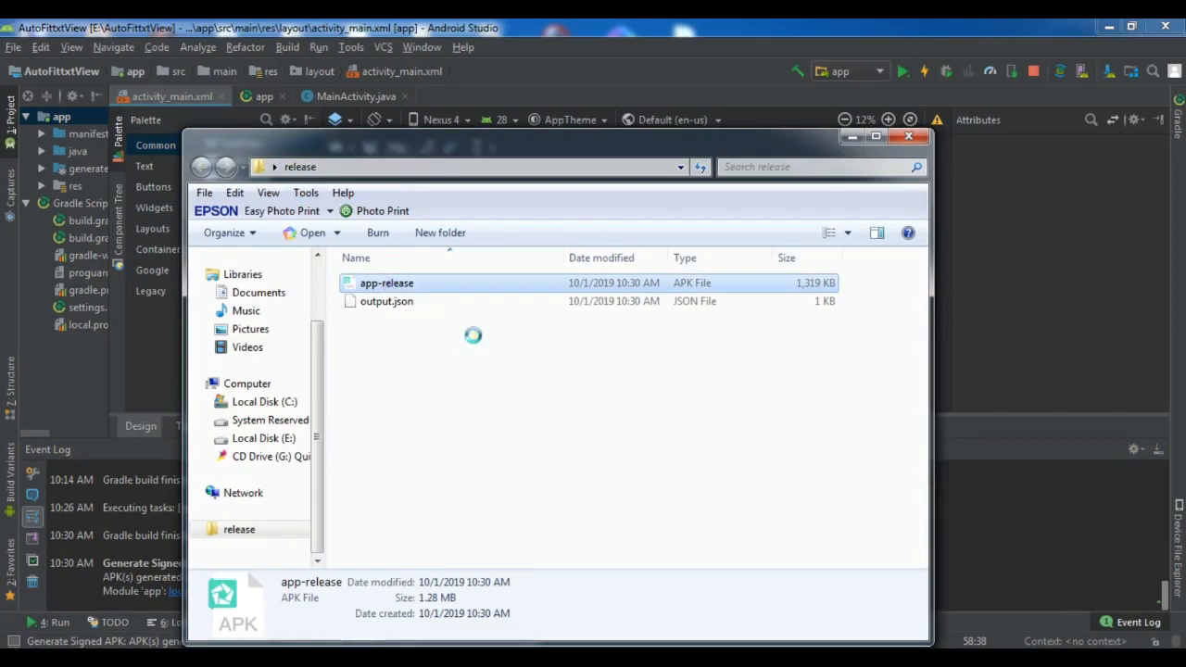
{"action": "right_click", "coordinate": [388, 282]}
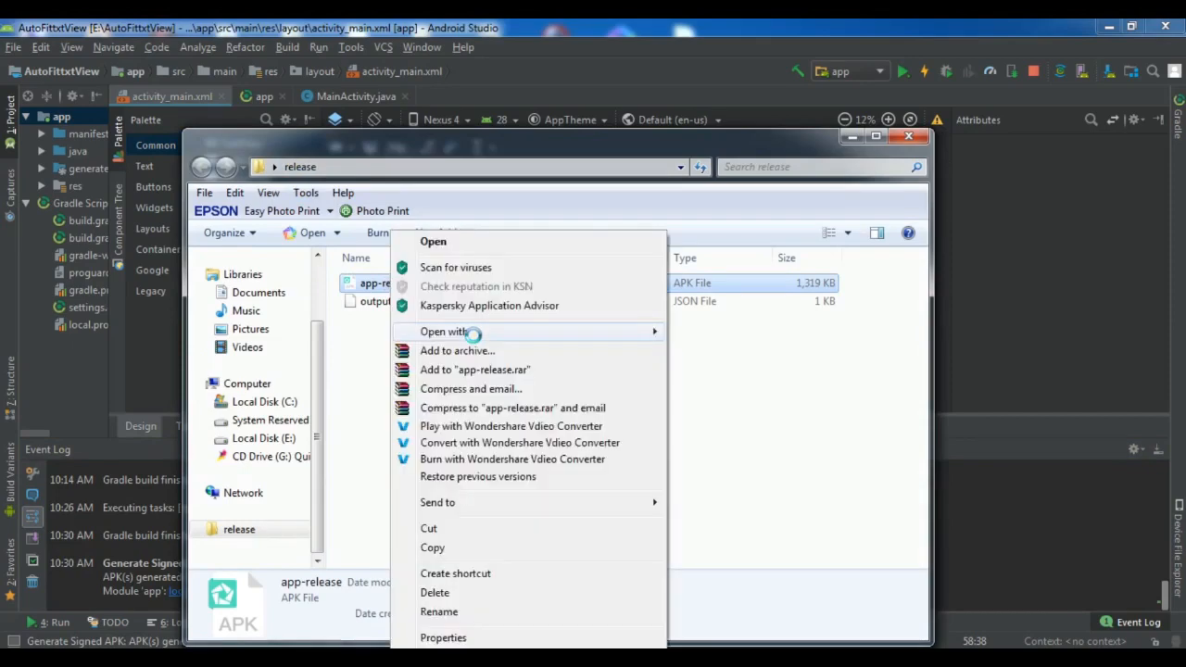
{"action": "left_click", "coordinate": [441, 548]}
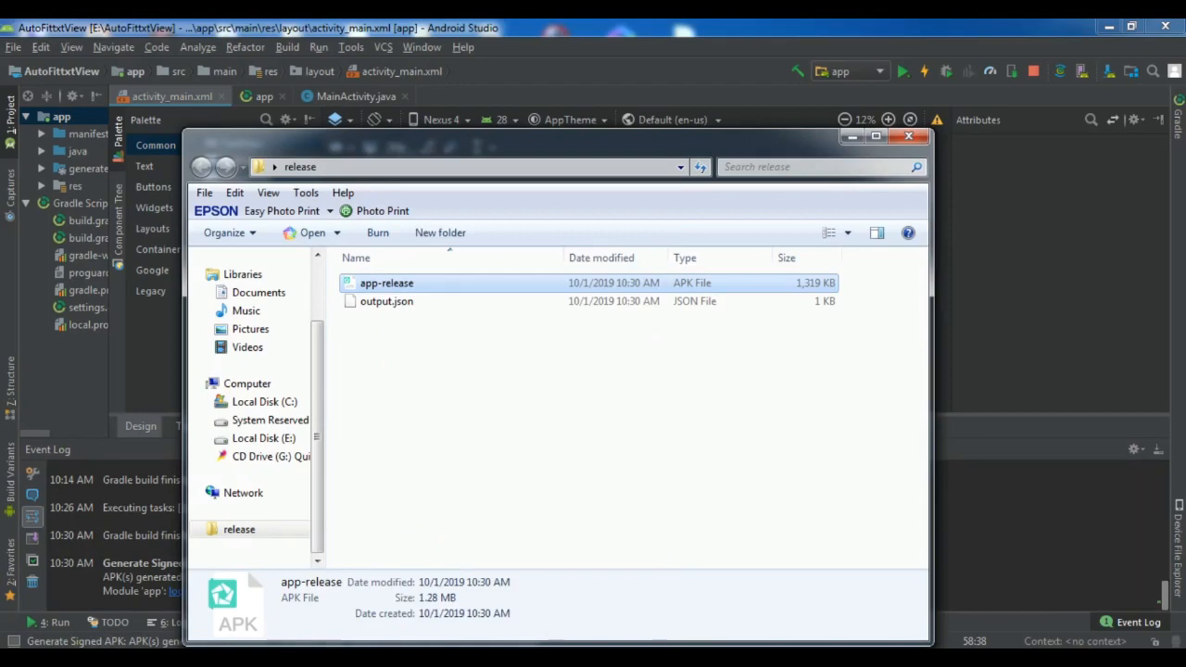
{"action": "left_click", "coordinate": [120, 569]}
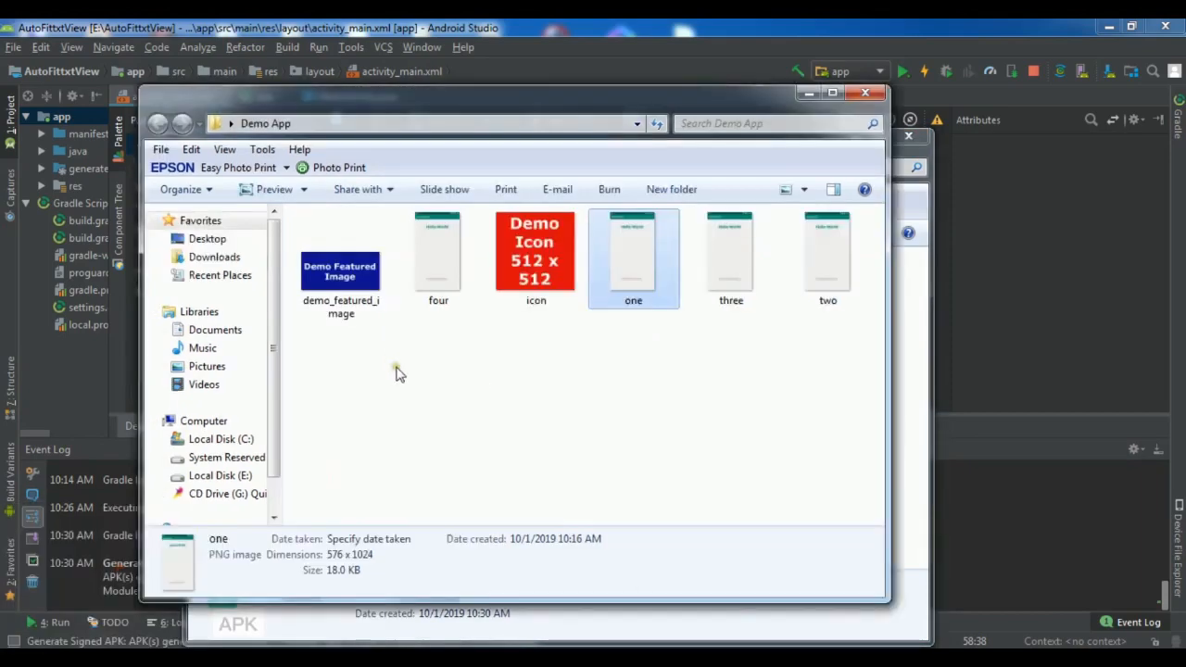
{"action": "left_click", "coordinate": [411, 416]}
{"action": "right_click", "coordinate": [411, 416]}
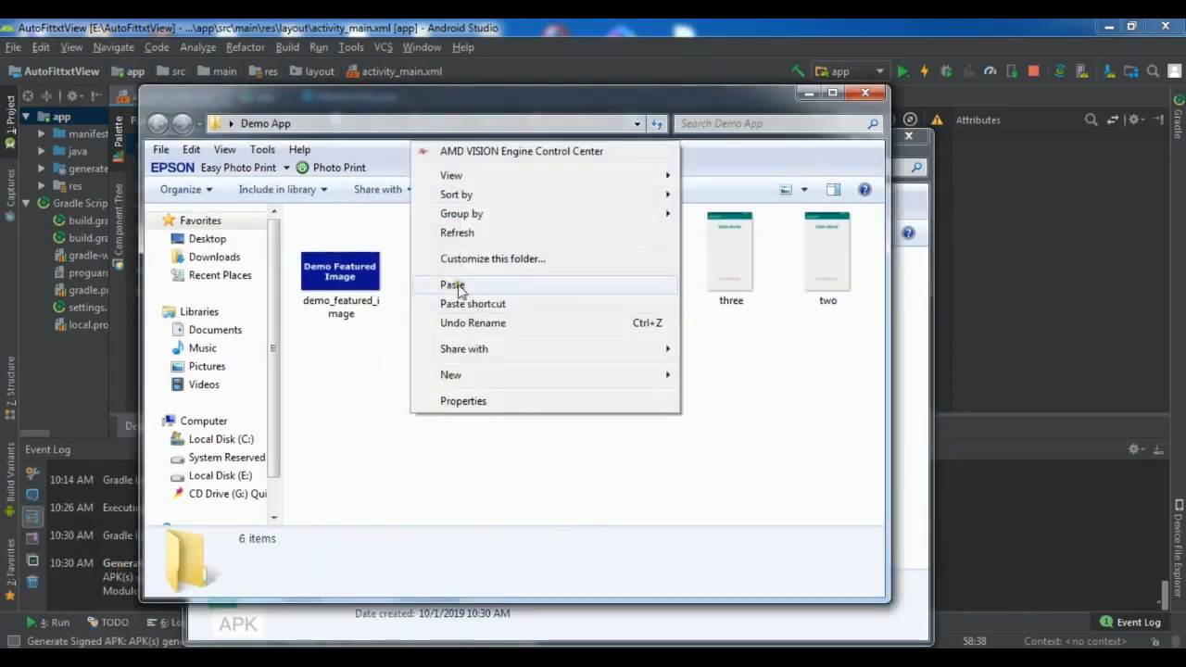
{"action": "left_click", "coordinate": [464, 284]}
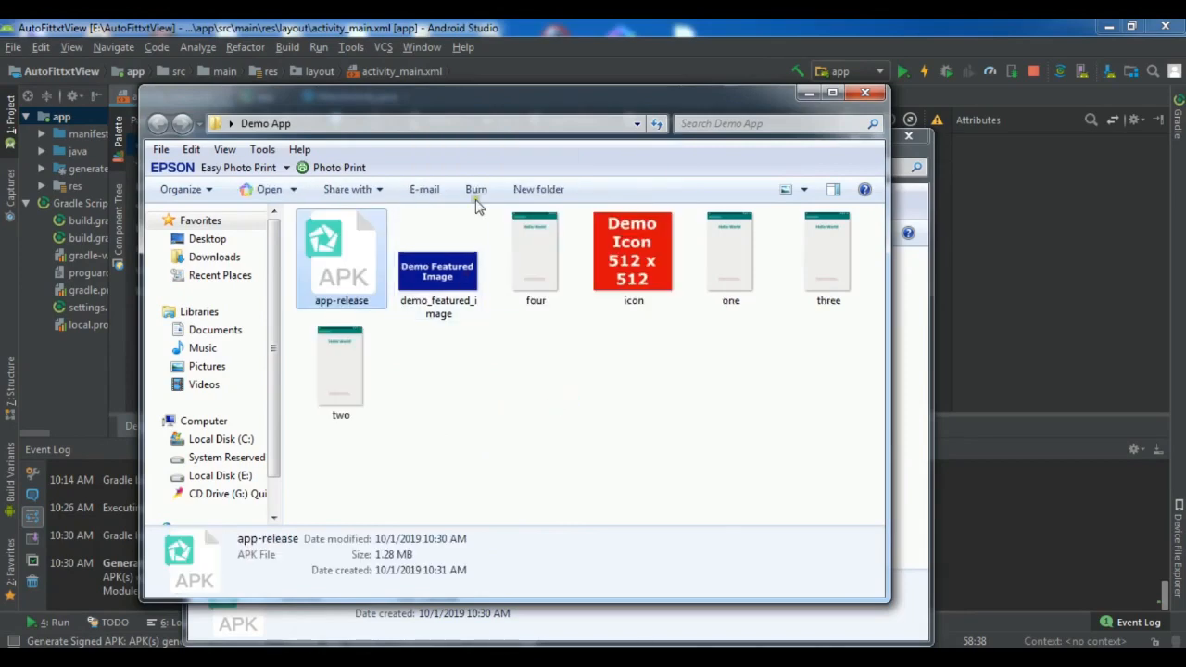
{"action": "left_click_drag", "start_coordinate": [523, 110], "coordinate": [574, 113]}
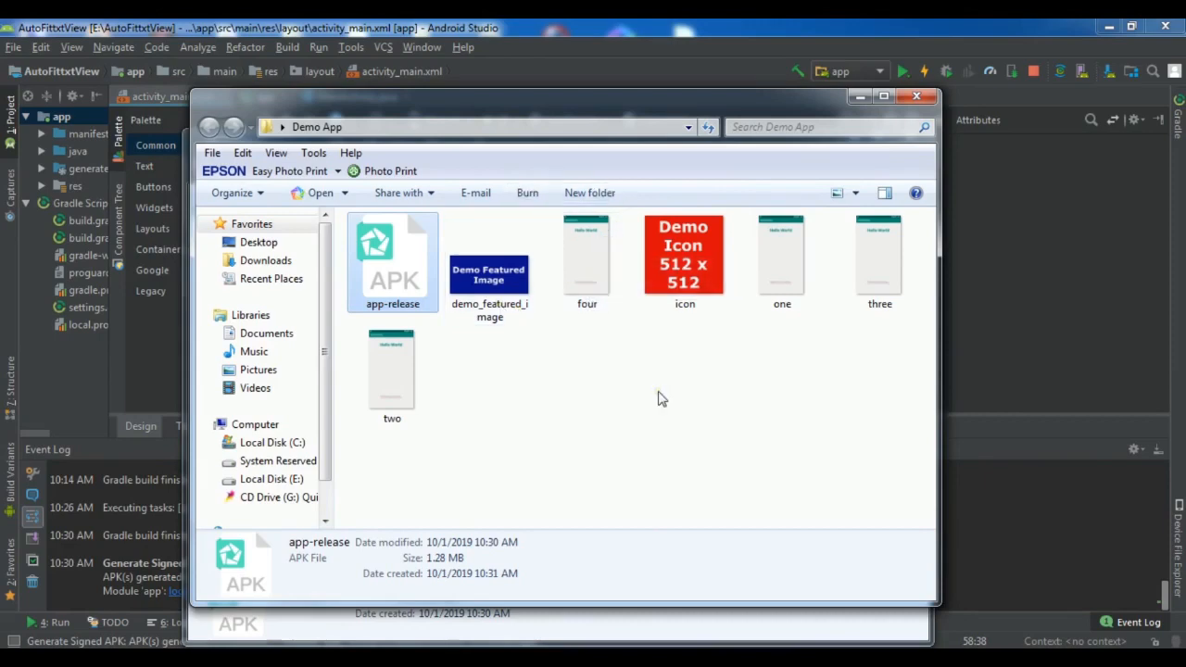
Check details of the featured image, the 512 x 512 icon and screenshots one to four.
{"action": "left_click", "coordinate": [491, 273]}
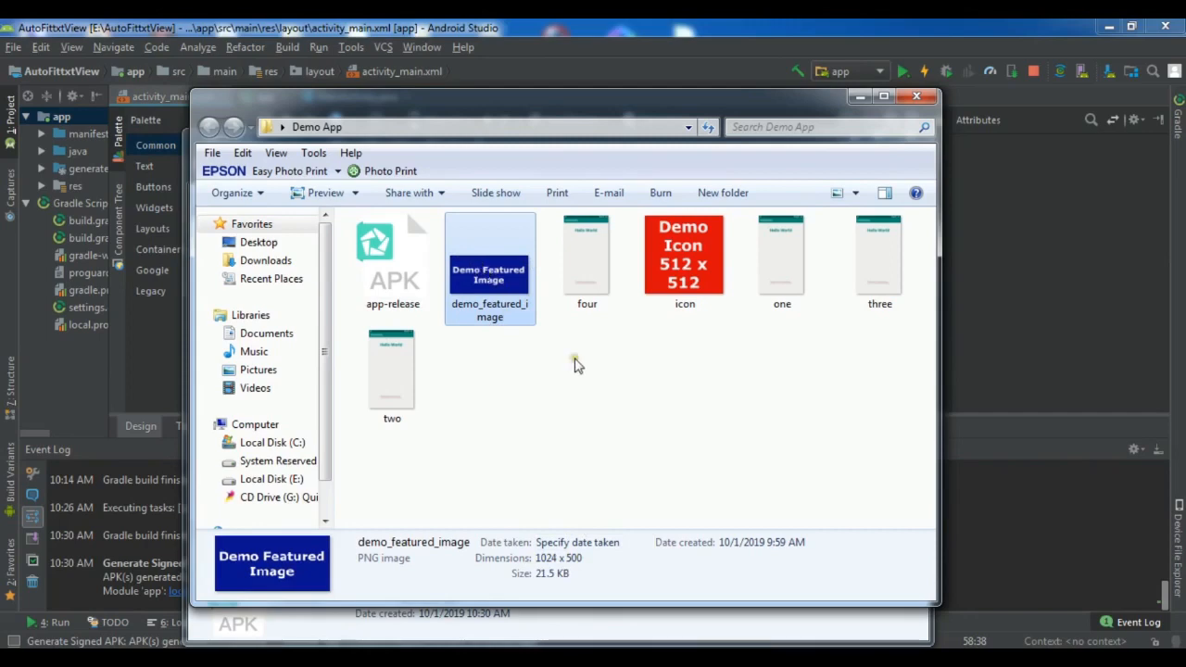
{"action": "left_click", "coordinate": [685, 273]}
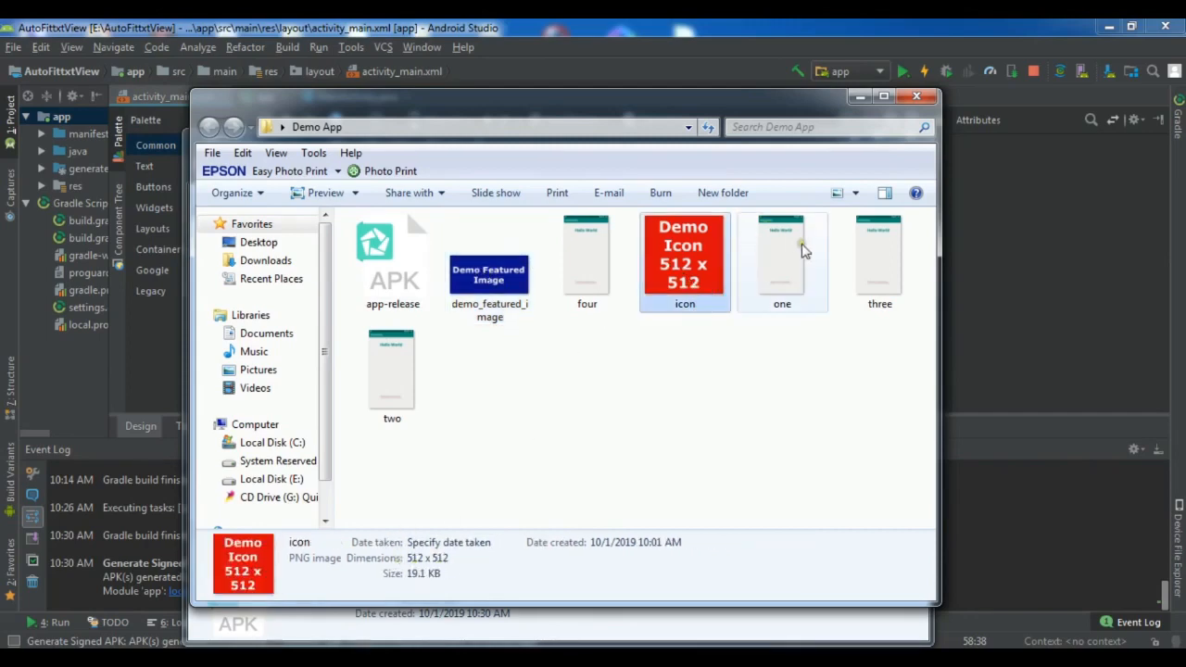
{"action": "left_click", "coordinate": [591, 259]}
{"action": "left_click", "coordinate": [780, 267]}
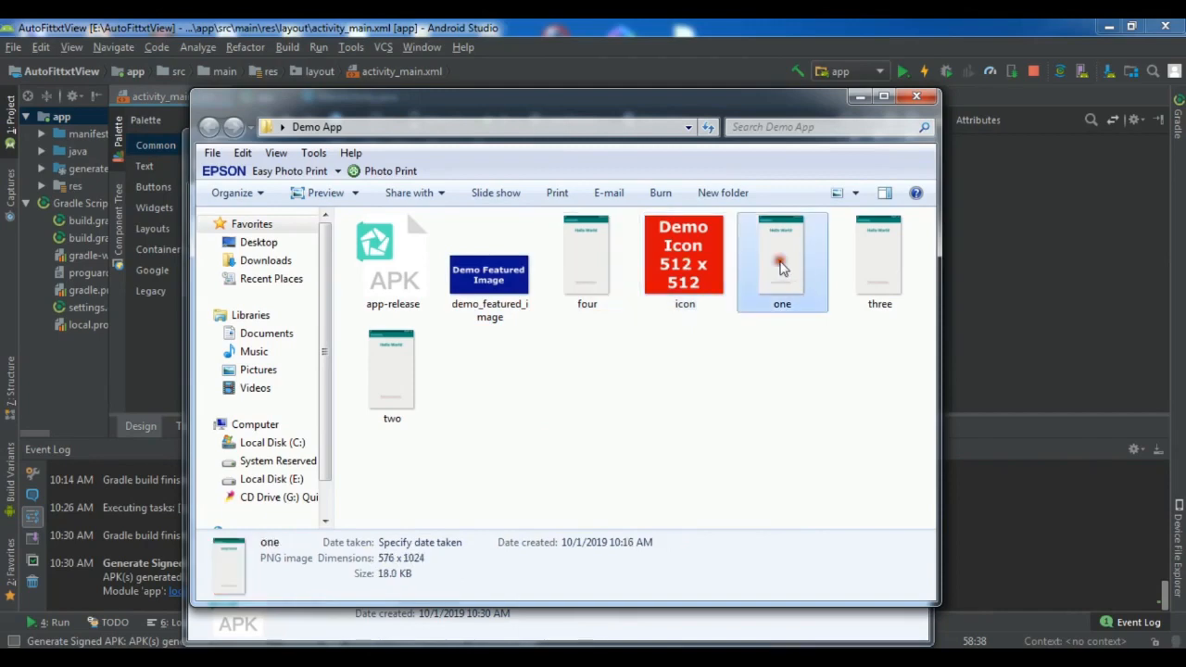
{"action": "left_click", "coordinate": [857, 273]}
{"action": "left_click", "coordinate": [390, 382]}
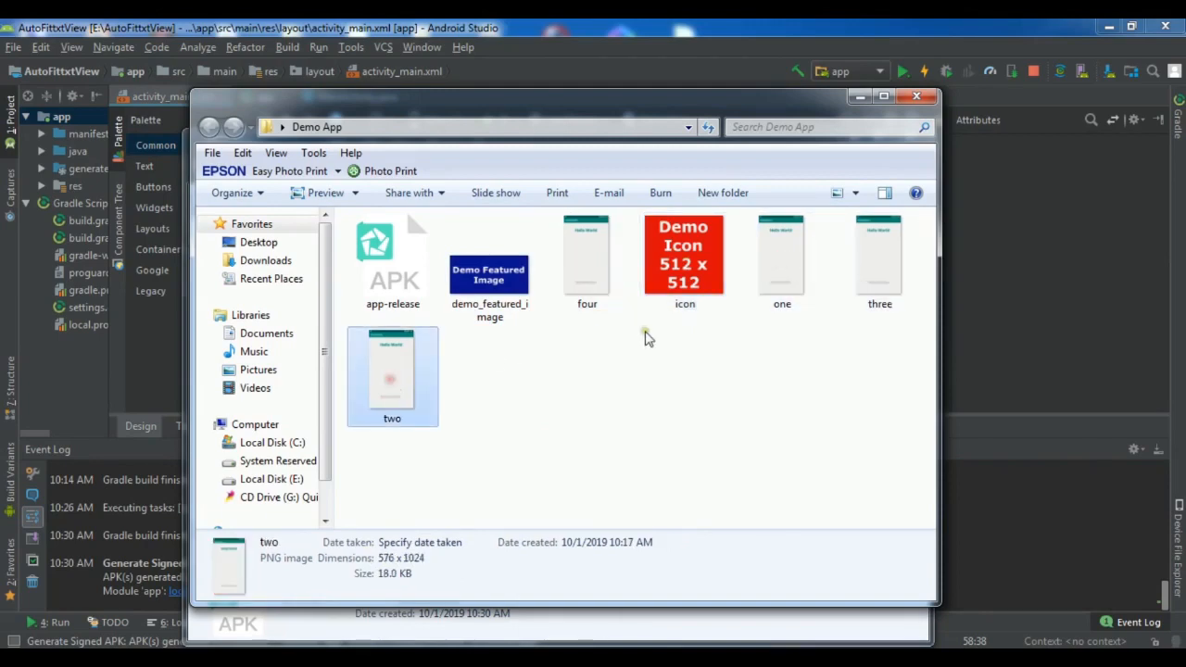
Rename the copied APK to DemoApp and hide the release folder window.
{"action": "left_click", "coordinate": [390, 267]}
{"action": "right_click", "coordinate": [393, 273]}
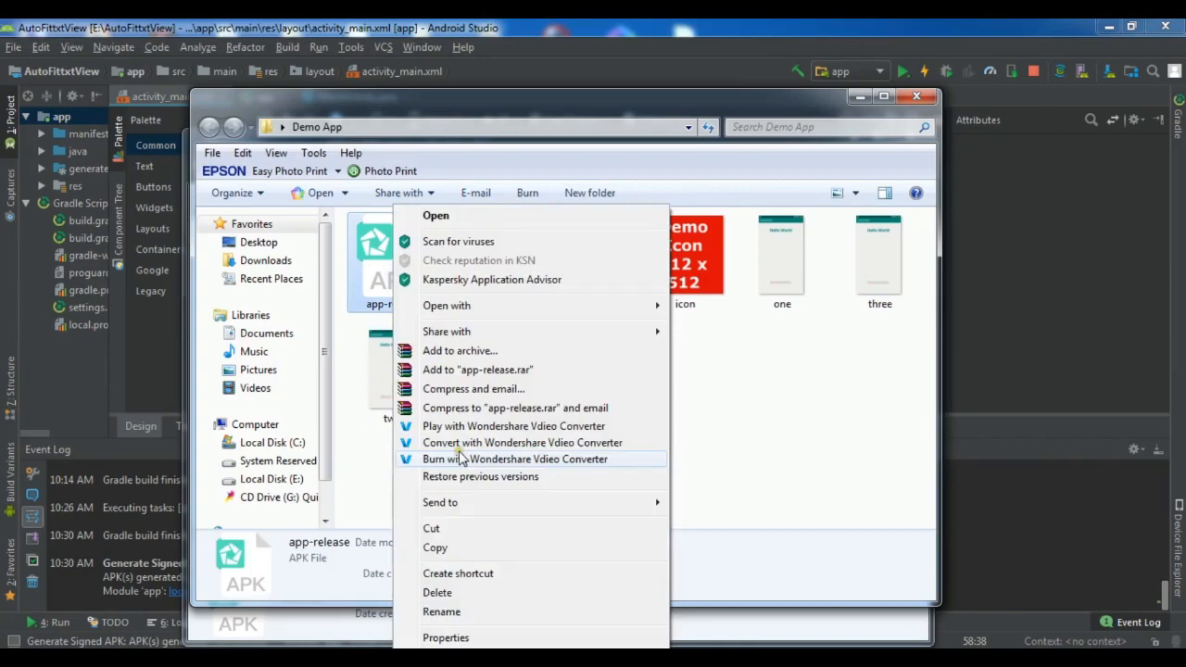
{"action": "left_click", "coordinate": [453, 612]}
{"action": "type", "text": "DemoApp"}
{"action": "left_click", "coordinate": [747, 394]}
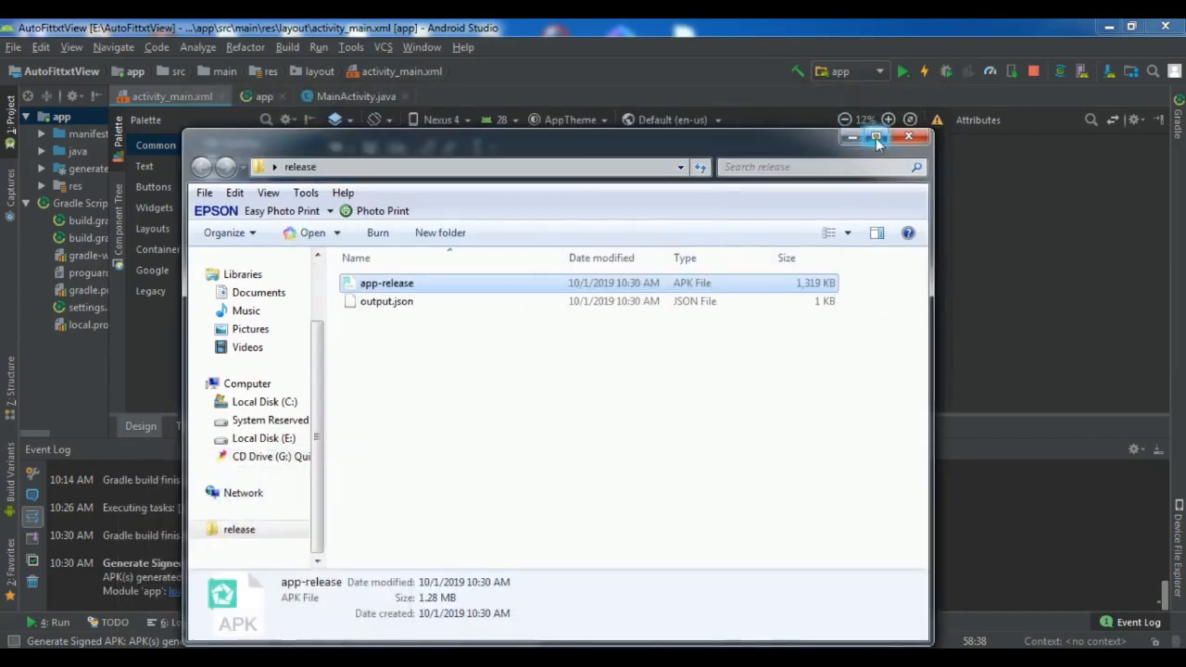
{"action": "left_click", "coordinate": [851, 138]}
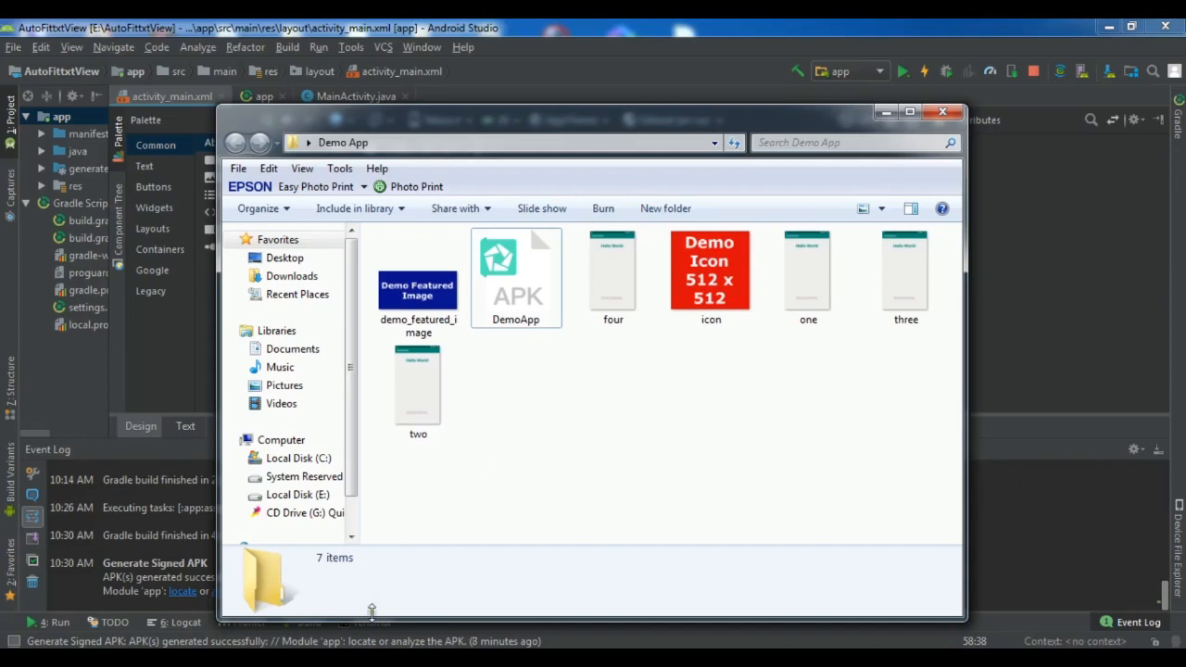
Create a new Play Console application titled DemoApp in English (United States).
{"action": "mouse_move", "coordinate": [348, 660]}
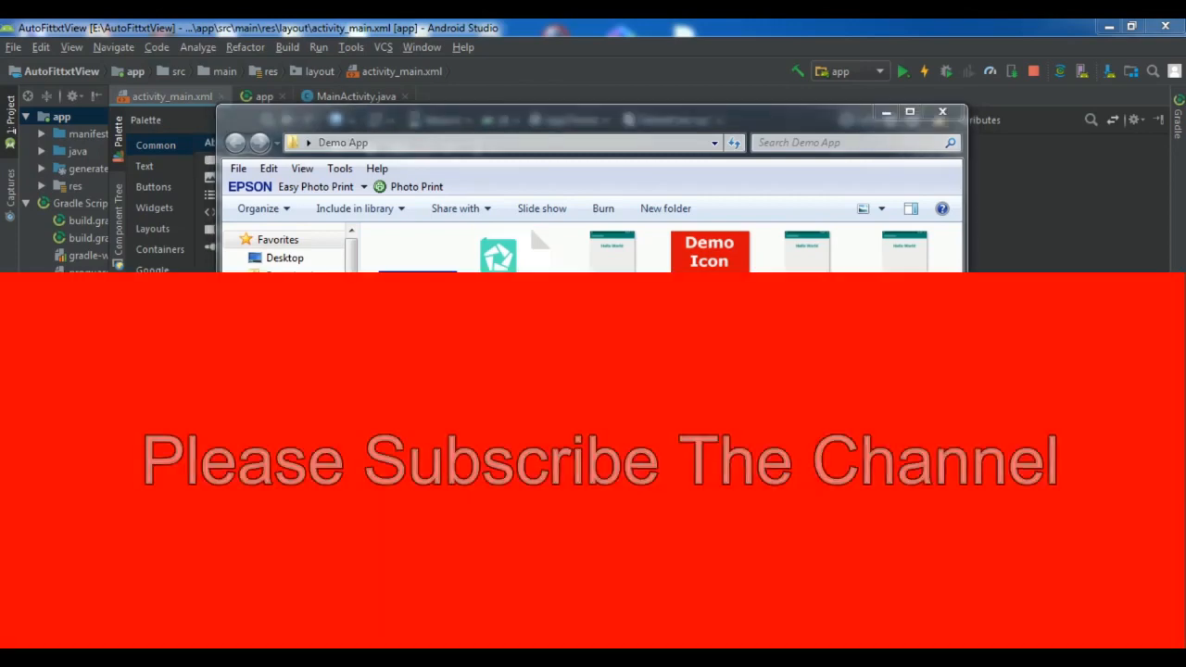
{"action": "left_click", "coordinate": [344, 569]}
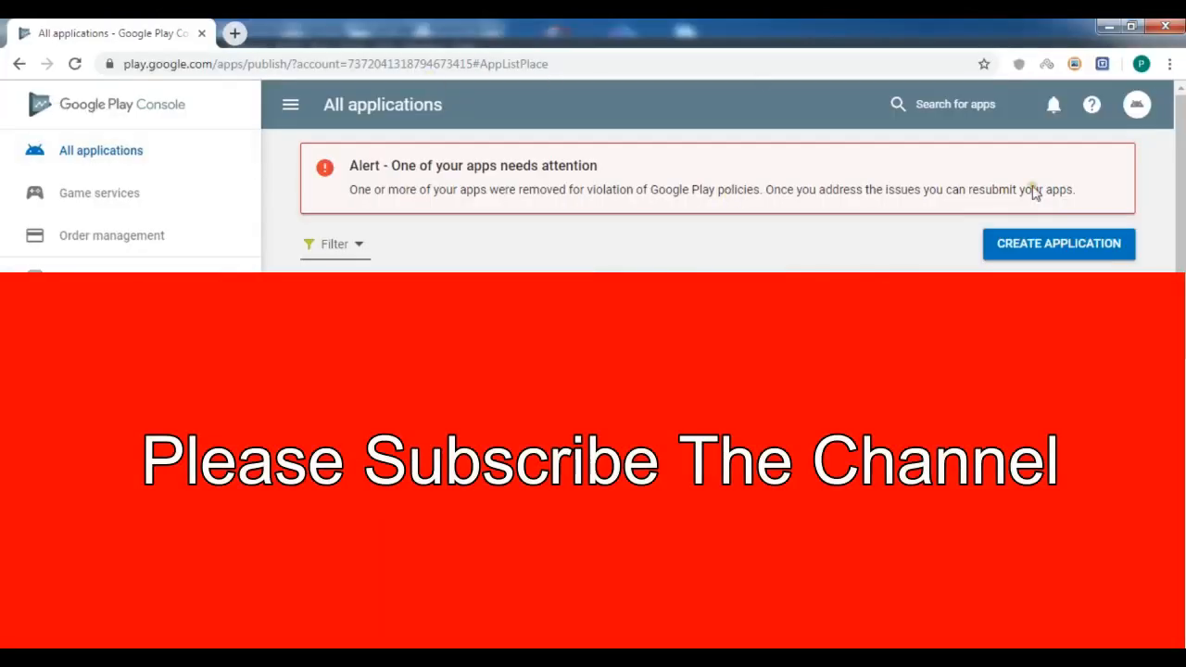
{"action": "left_click", "coordinate": [1047, 250]}
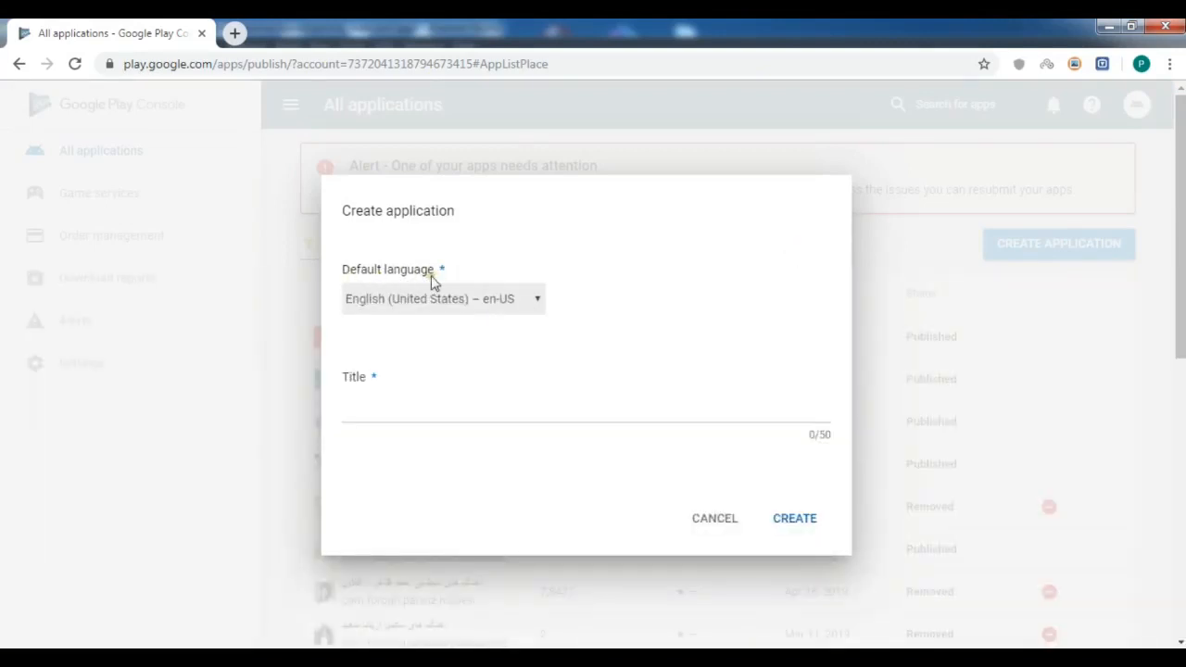
{"action": "left_click", "coordinate": [388, 398]}
{"action": "left_click", "coordinate": [388, 398]}
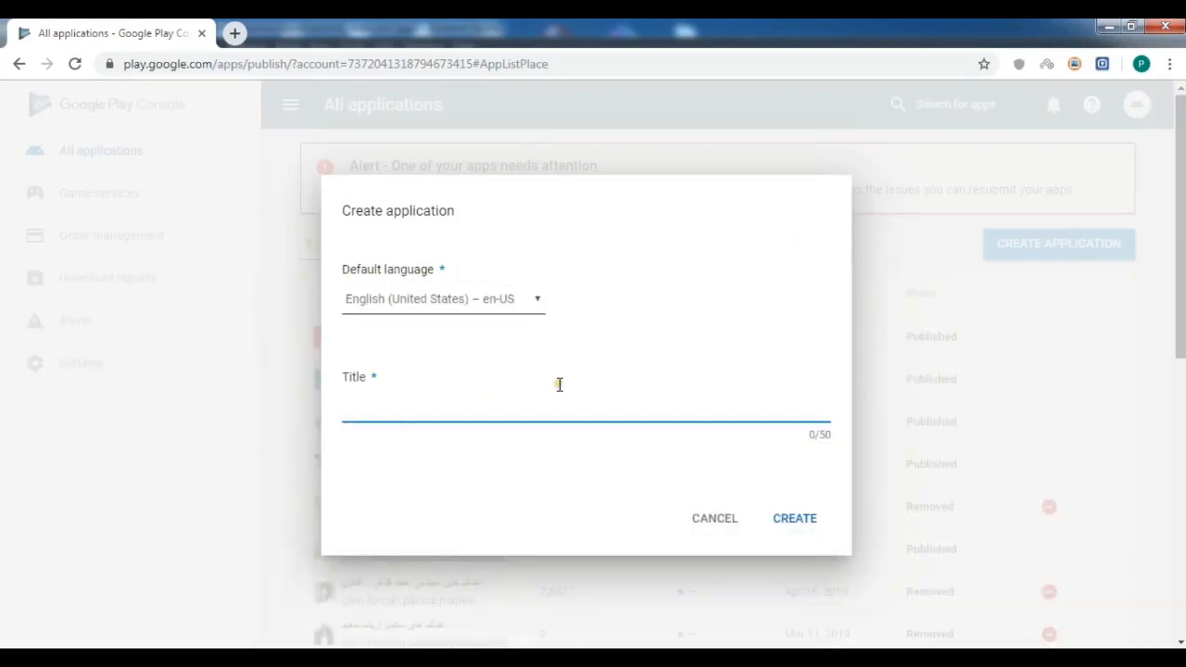
{"action": "type", "text": "DemooApp"}
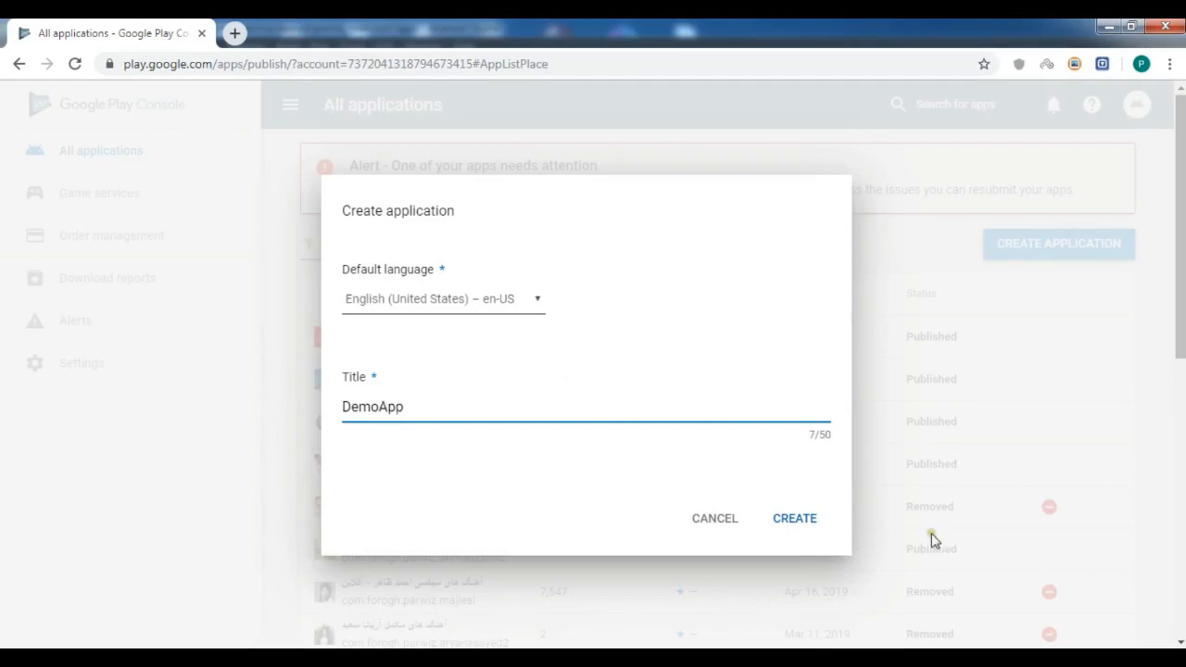
{"action": "left_click", "coordinate": [793, 525]}
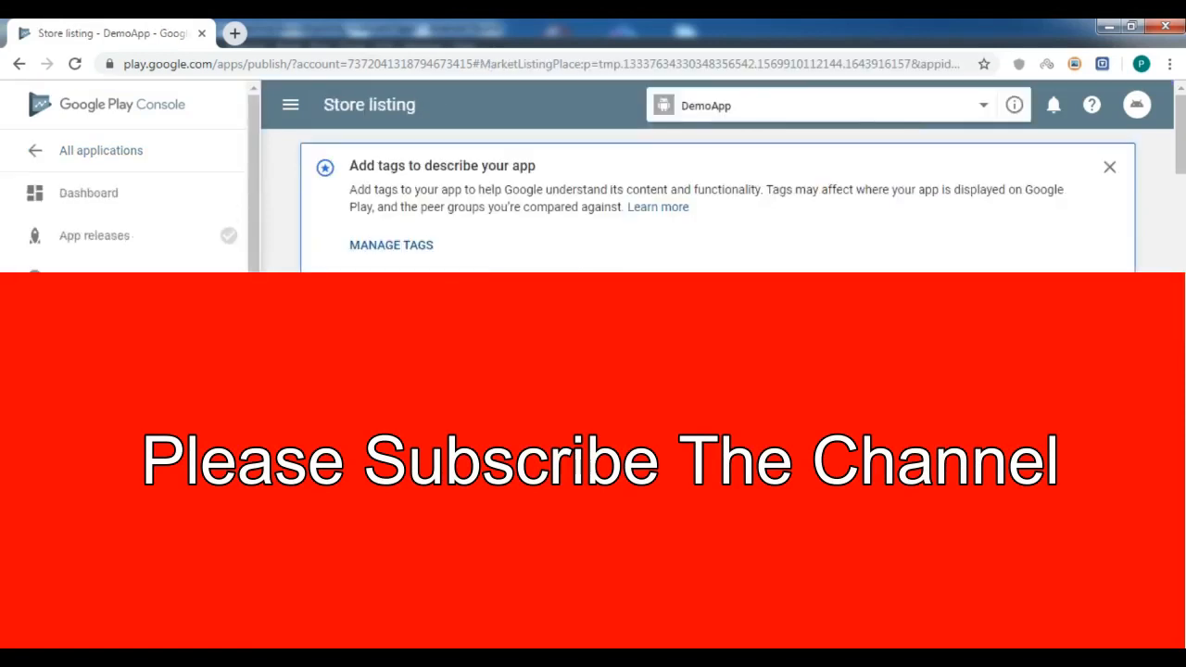
Enter the short description 'It is short description for the demo app'.
{"action": "left_click_drag", "start_coordinate": [1181, 144], "coordinate": [1181, 181]}
{"action": "left_click", "coordinate": [642, 277]}
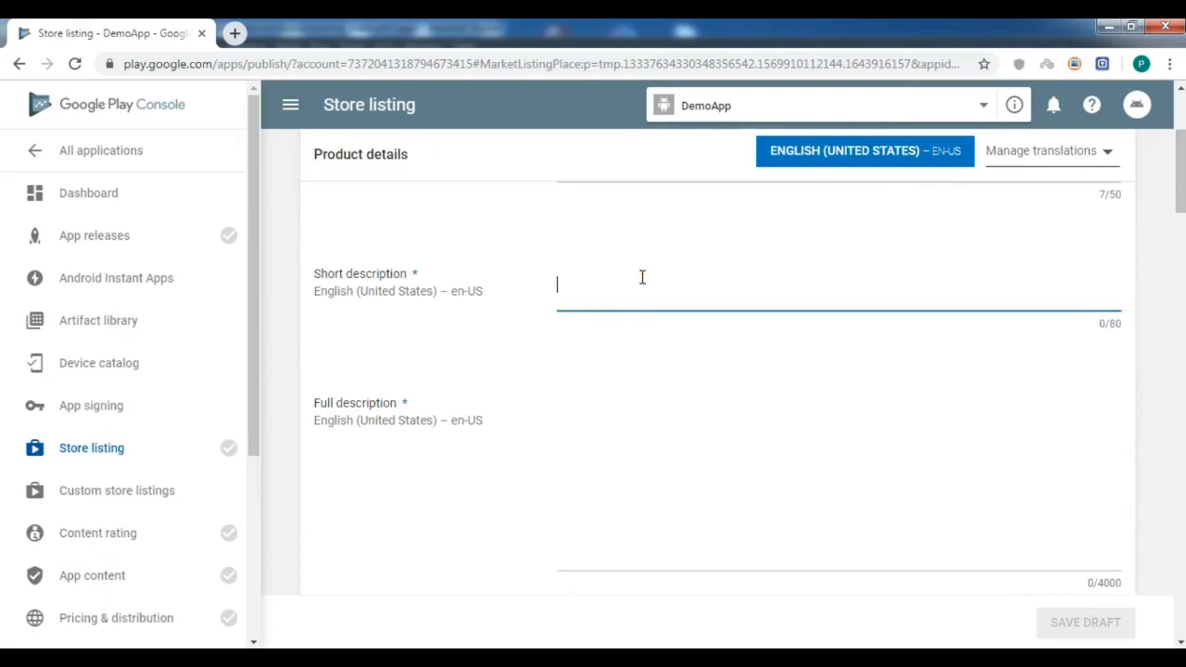
{"action": "type", "text": "It is "}
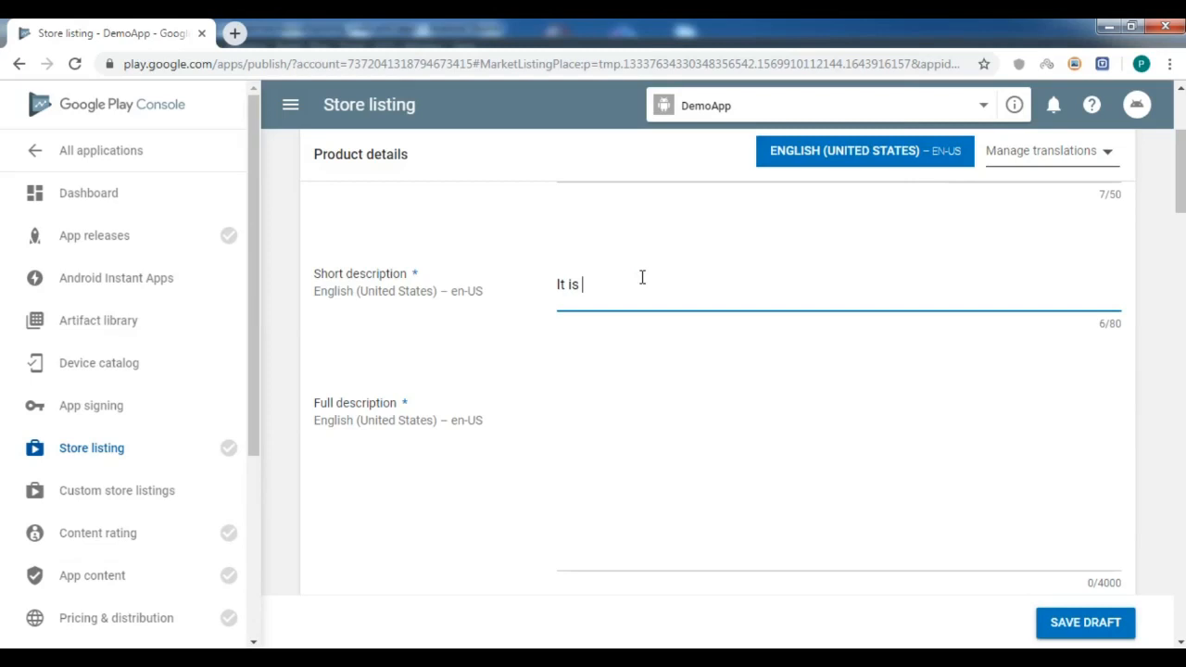
{"action": "type", "text": "short description for the "}
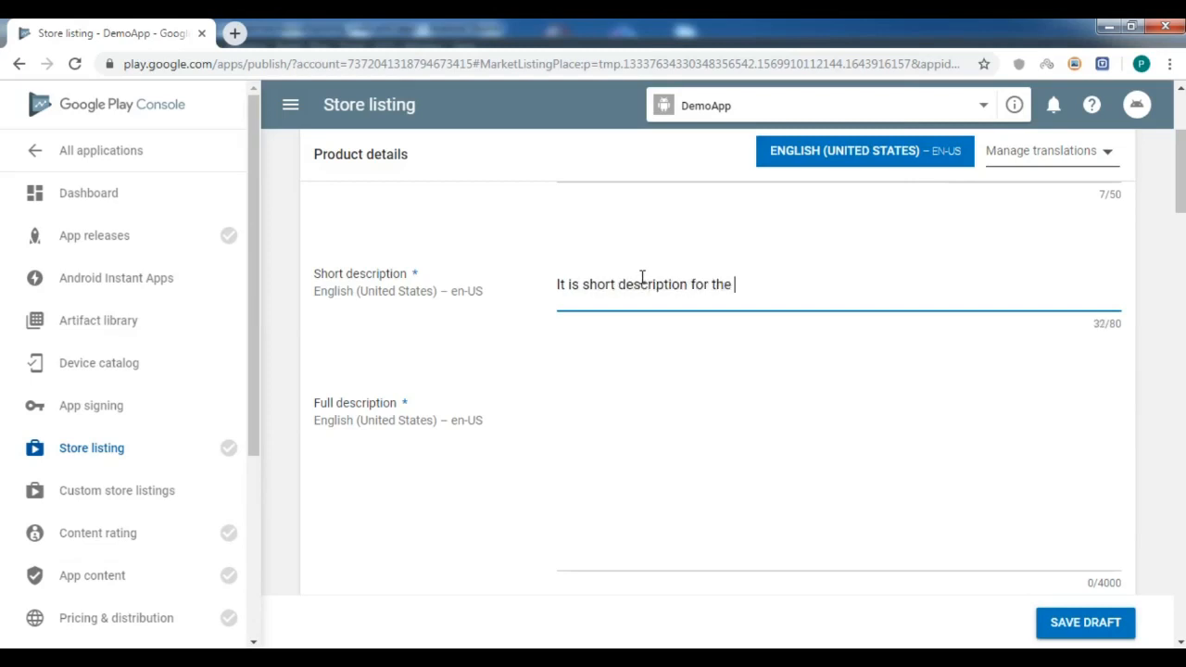
{"action": "type", "text": "demo app"}
{"action": "left_click", "coordinate": [659, 441]}
{"action": "left_click", "coordinate": [849, 278]}
Copy the short description into Full description and change 'short' to 'full'.
{"action": "key", "text": "ctrl+a"}
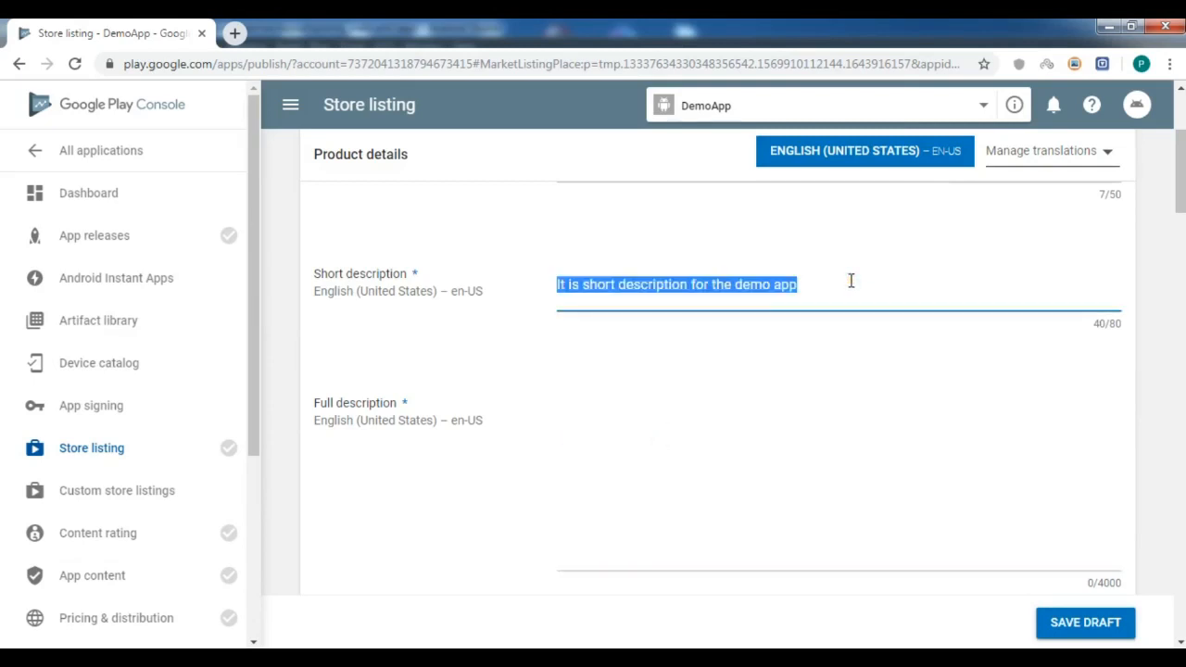
{"action": "key", "text": "ctrl+c"}
{"action": "left_click", "coordinate": [672, 445]}
{"action": "key", "text": "ctrl+v"}
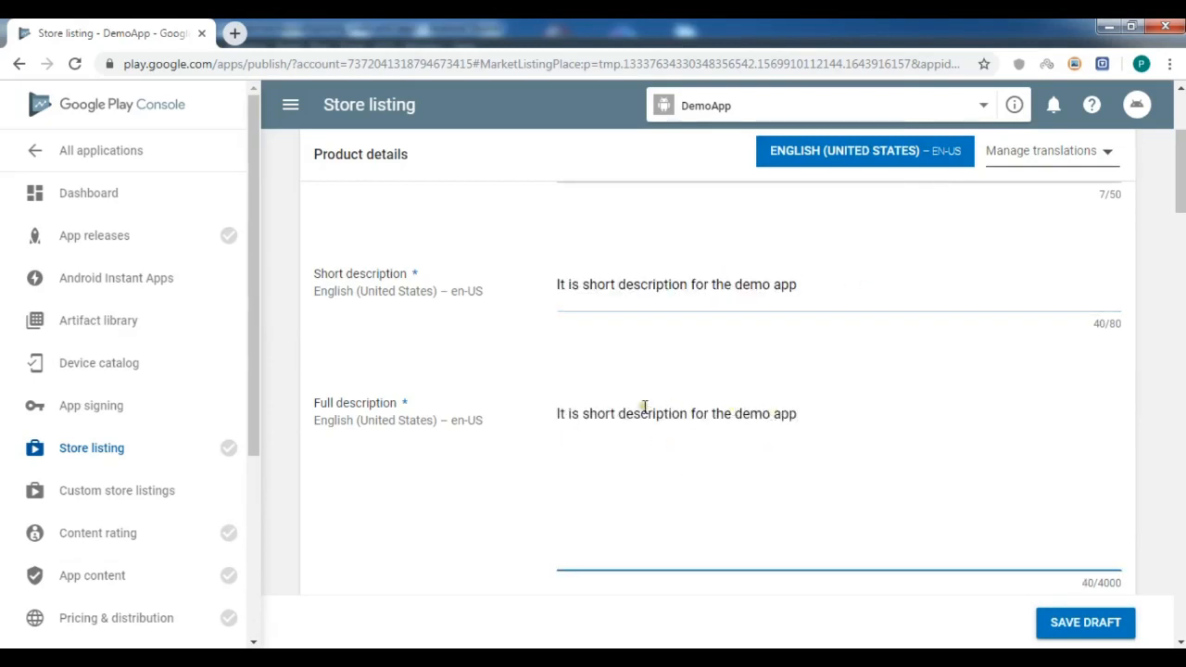
{"action": "double_click", "coordinate": [641, 414]}
{"action": "double_click", "coordinate": [594, 413]}
{"action": "type", "text": "full"}
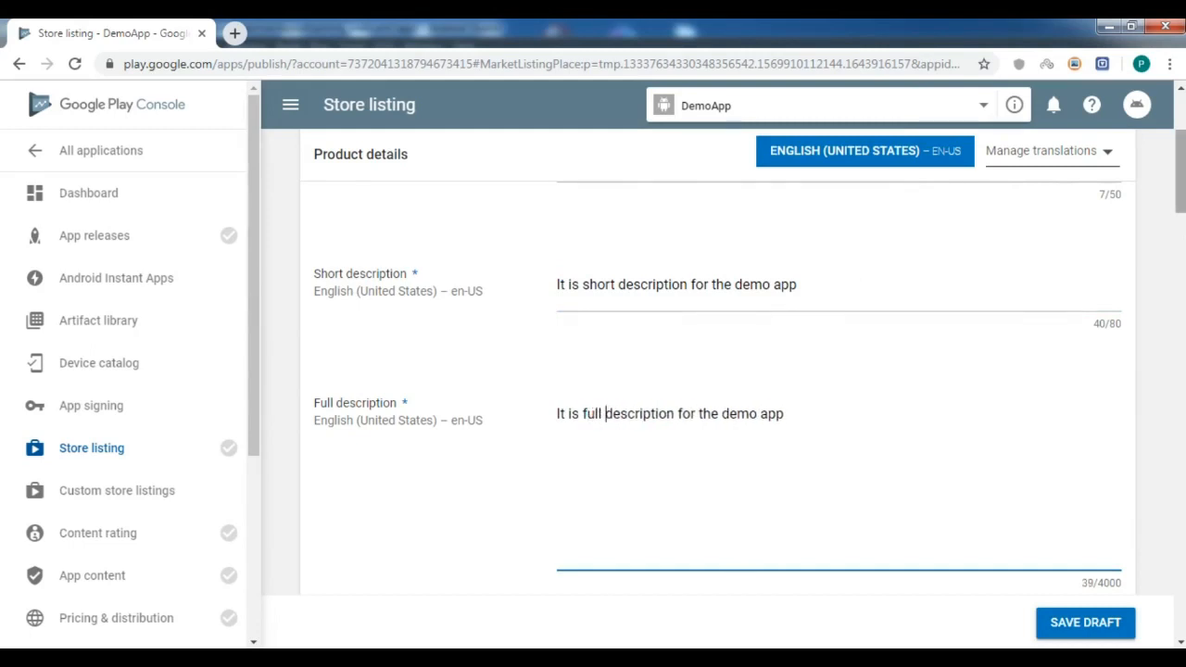
{"action": "scroll", "coordinate": [594, 413], "scroll_direction": "down", "scroll_amount": 3}
{"action": "left_click_drag", "start_coordinate": [1183, 211], "coordinate": [1183, 263]}
Upload the icon image from the Demo App folder as the hi-res icon.
{"action": "left_click", "coordinate": [378, 396]}
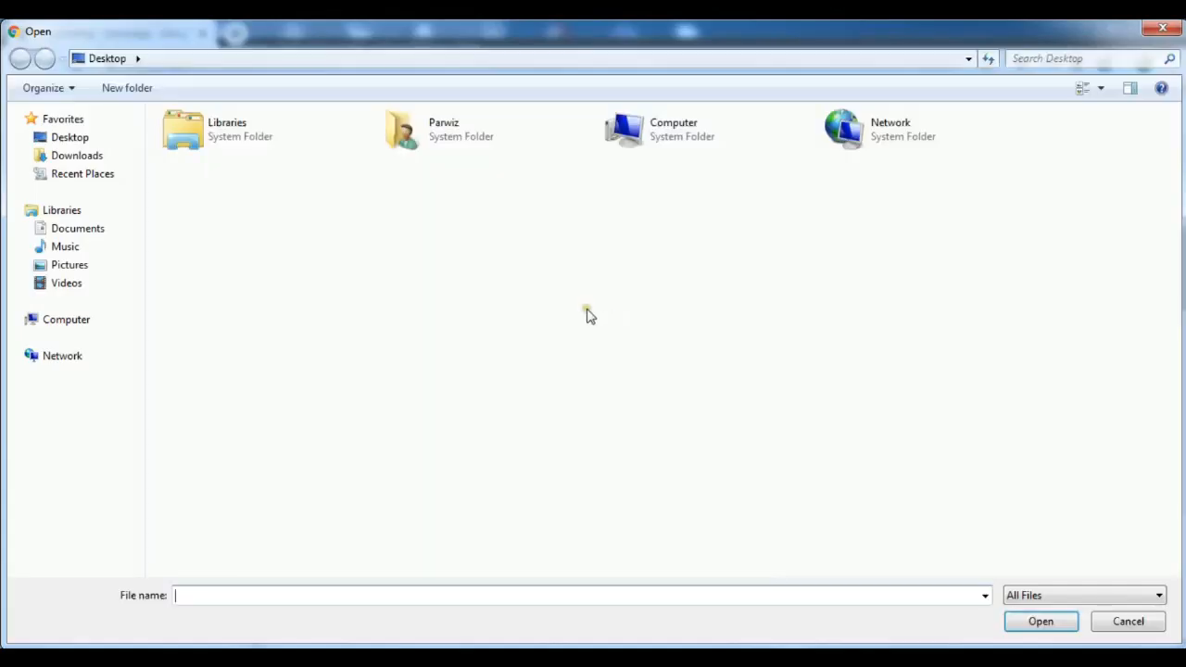
{"action": "left_click", "coordinate": [458, 483]}
{"action": "double_click", "coordinate": [457, 484]}
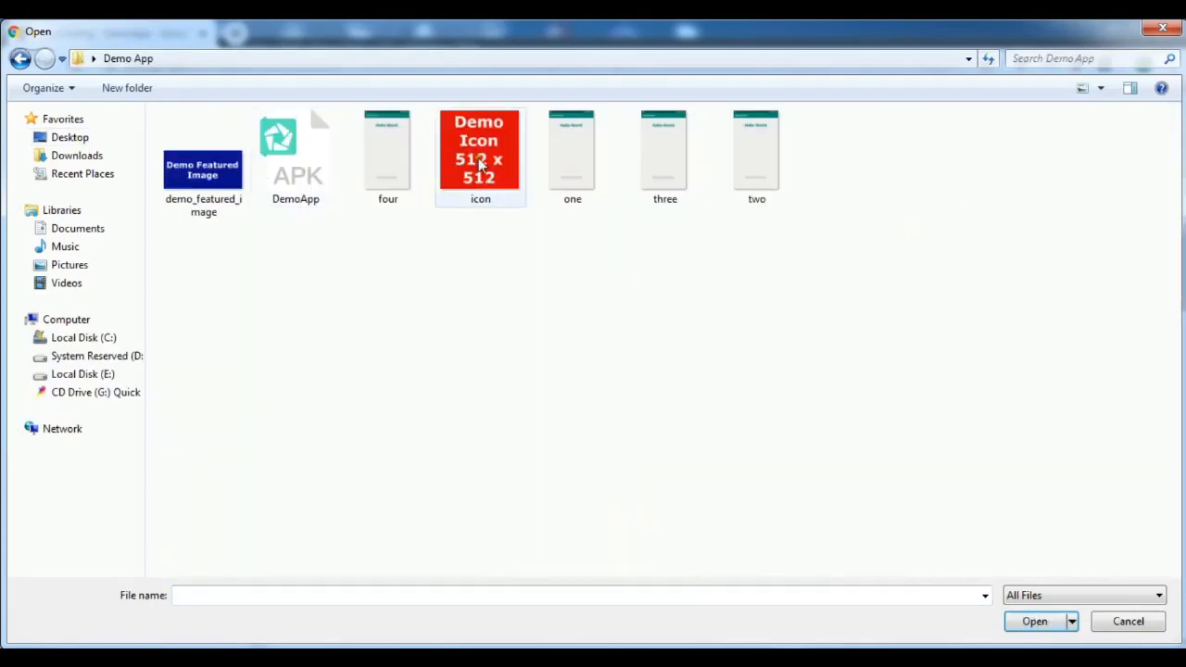
{"action": "left_click", "coordinate": [480, 157]}
{"action": "left_click", "coordinate": [1035, 621]}
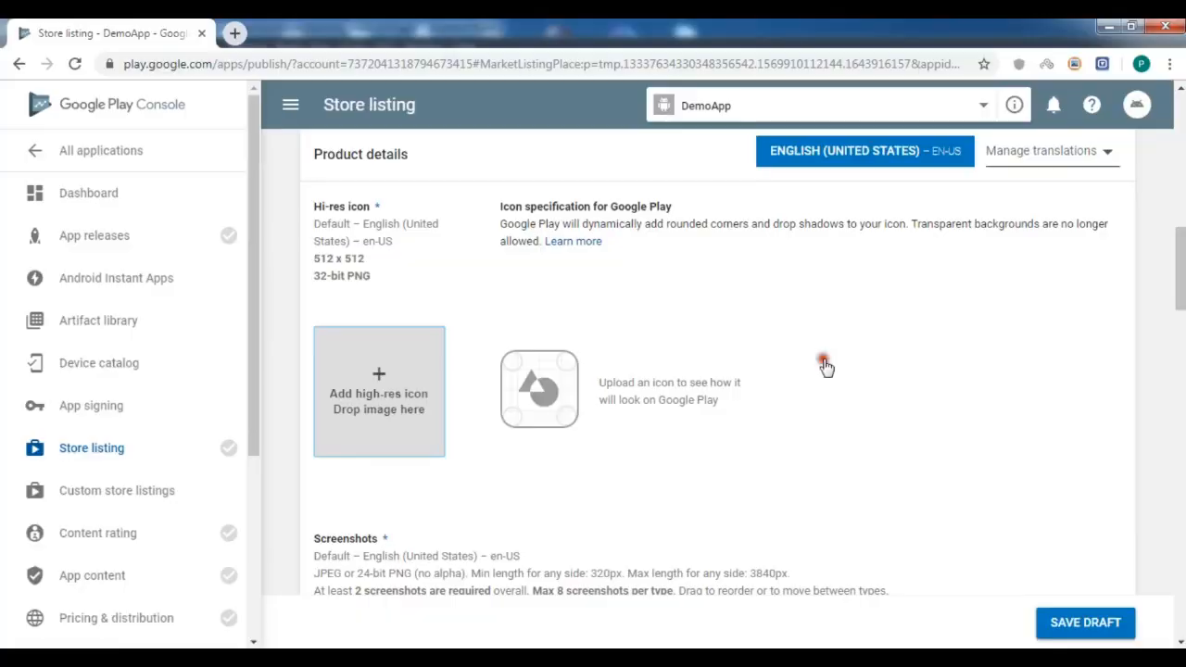
{"action": "scroll", "coordinate": [723, 389], "scroll_direction": "down", "scroll_amount": 1}
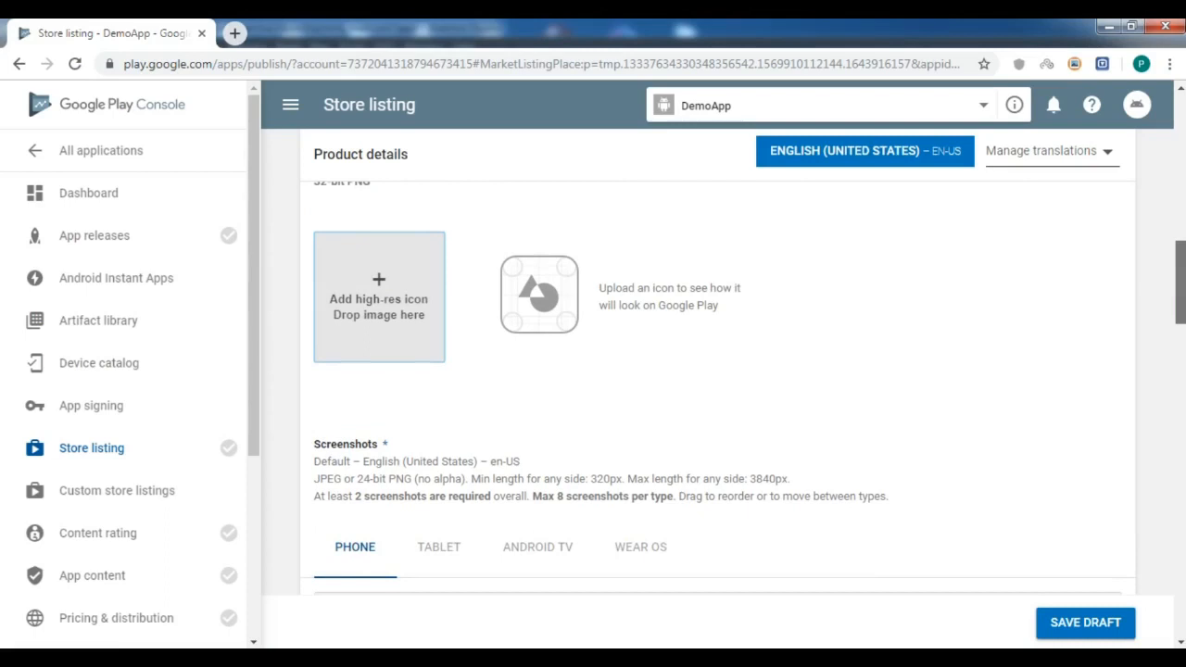
{"action": "scroll", "coordinate": [723, 389], "scroll_direction": "up", "scroll_amount": 1}
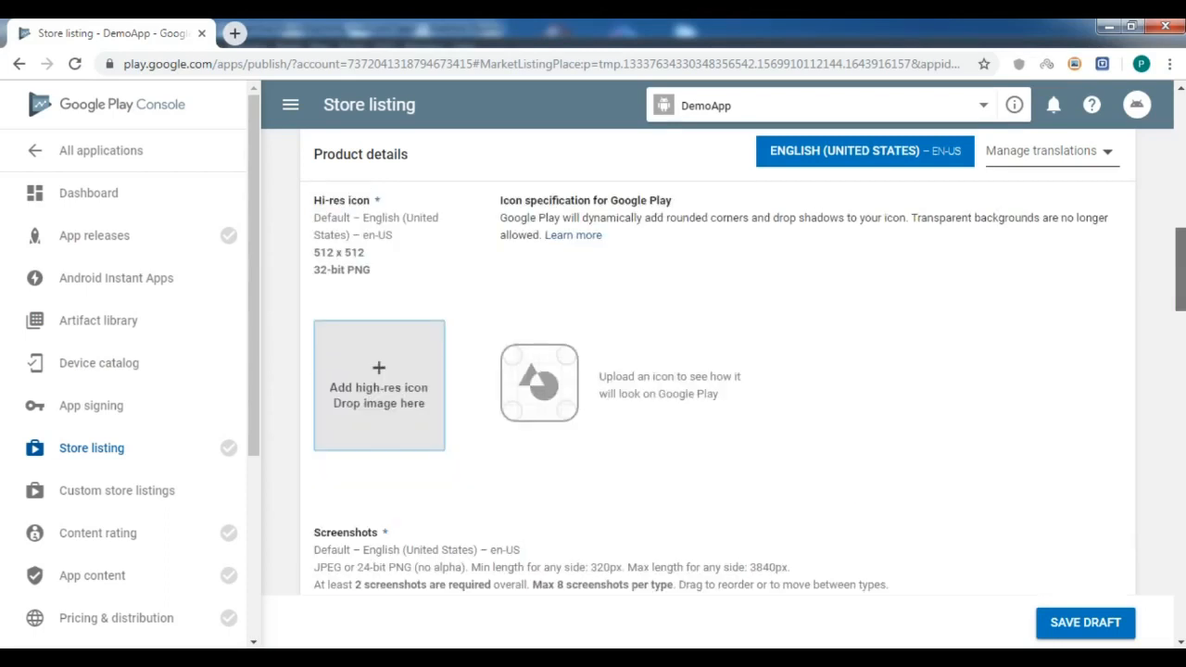
{"action": "left_click_drag", "start_coordinate": [1180, 269], "coordinate": [1180, 268]}
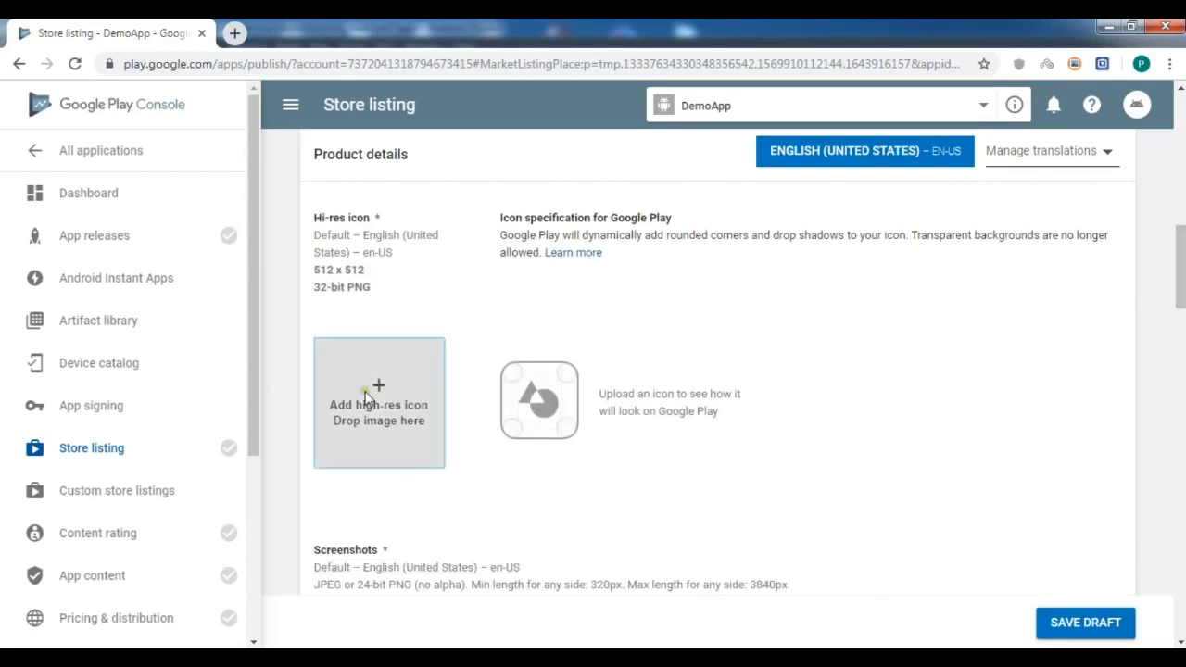
Upload the icon file again so the 512 x 512 hi-res icon preview appears.
{"action": "left_click", "coordinate": [404, 356]}
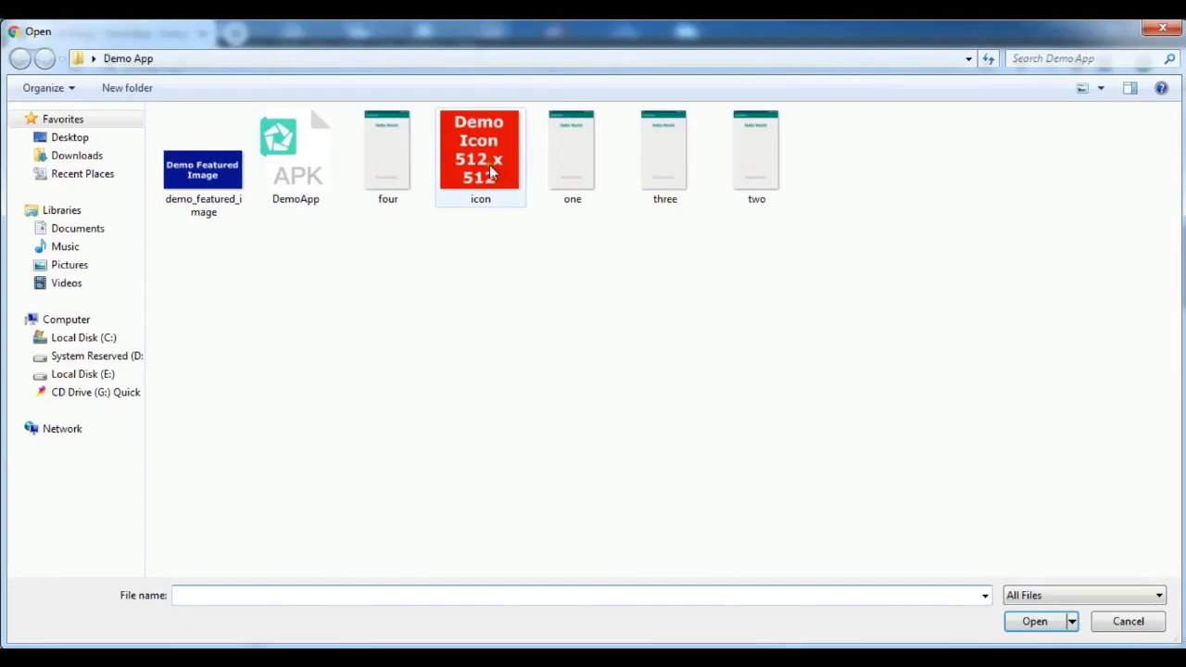
{"action": "left_click", "coordinate": [491, 169]}
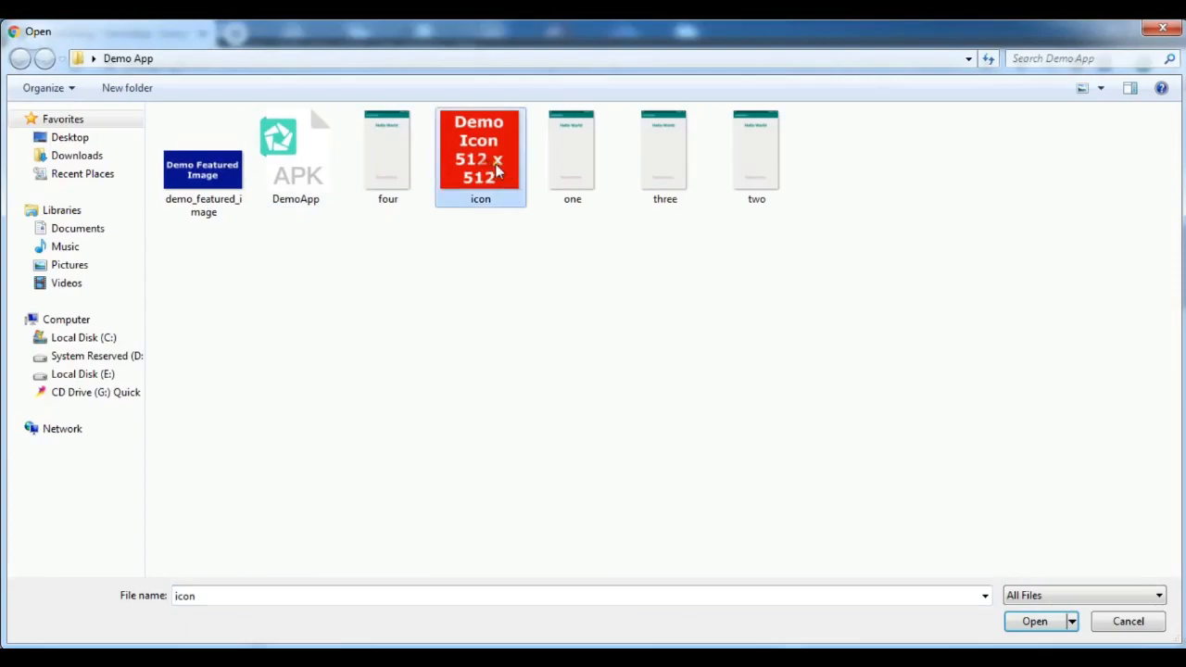
{"action": "left_click", "coordinate": [1035, 622]}
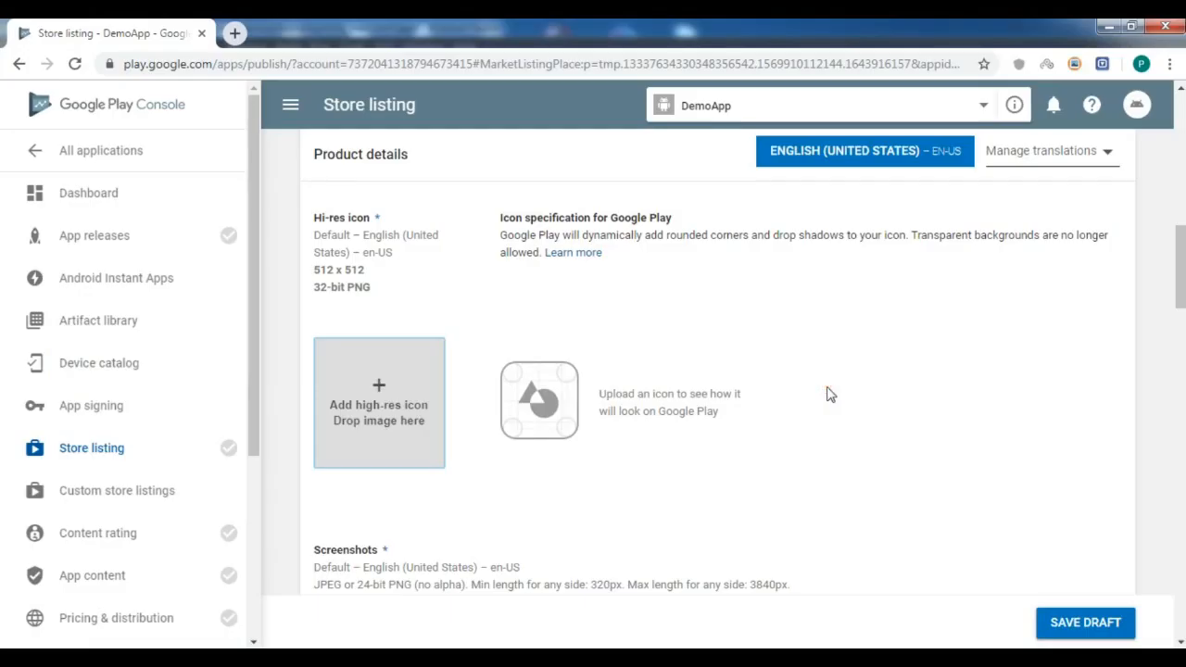
{"action": "left_click_drag", "start_coordinate": [1181, 260], "coordinate": [1183, 270]}
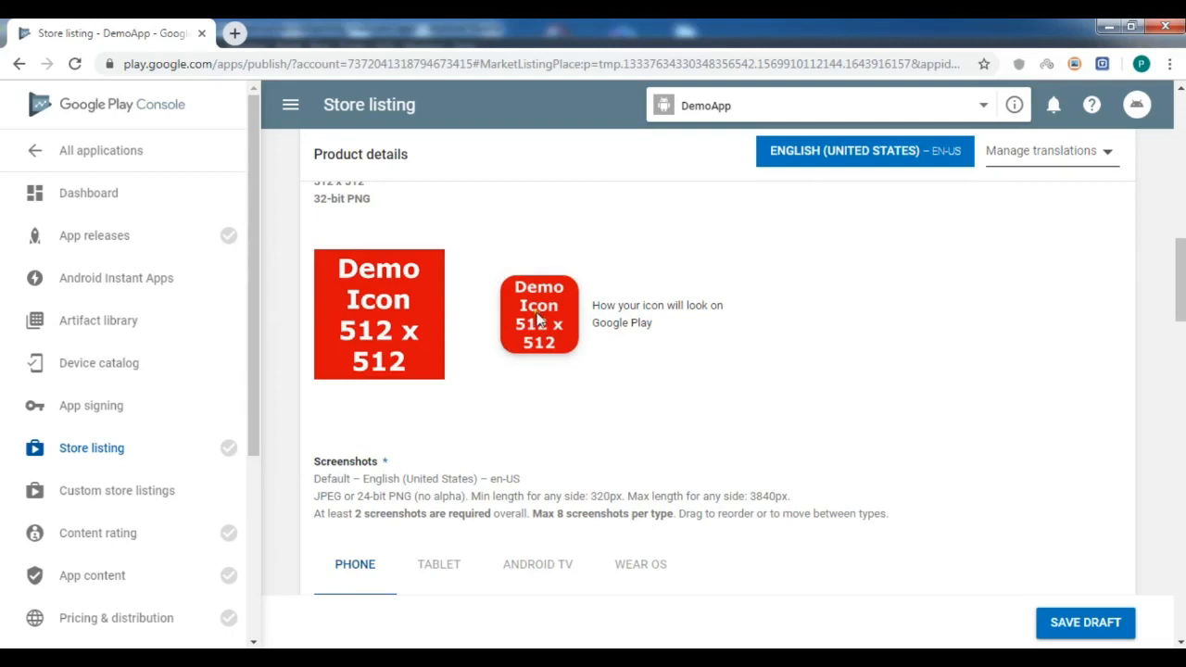
{"action": "left_click_drag", "start_coordinate": [1180, 280], "coordinate": [1181, 337]}
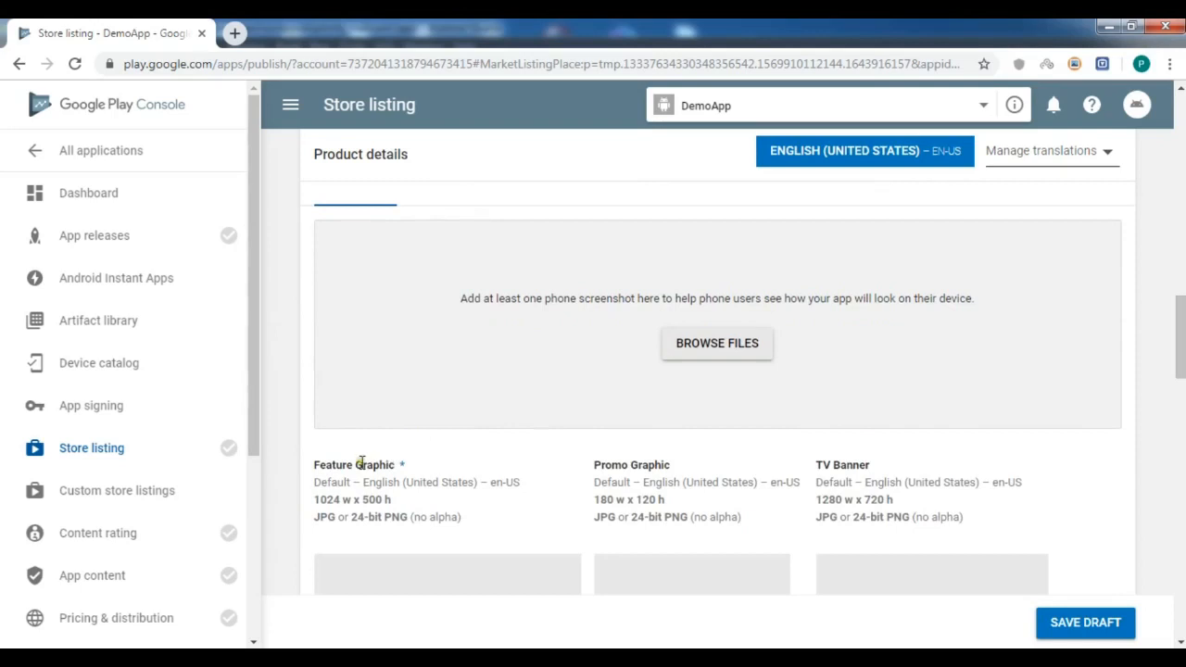
Try demo_featured_image as a phone screenshot, then remove the rejected thumbnail.
{"action": "left_click", "coordinate": [720, 349]}
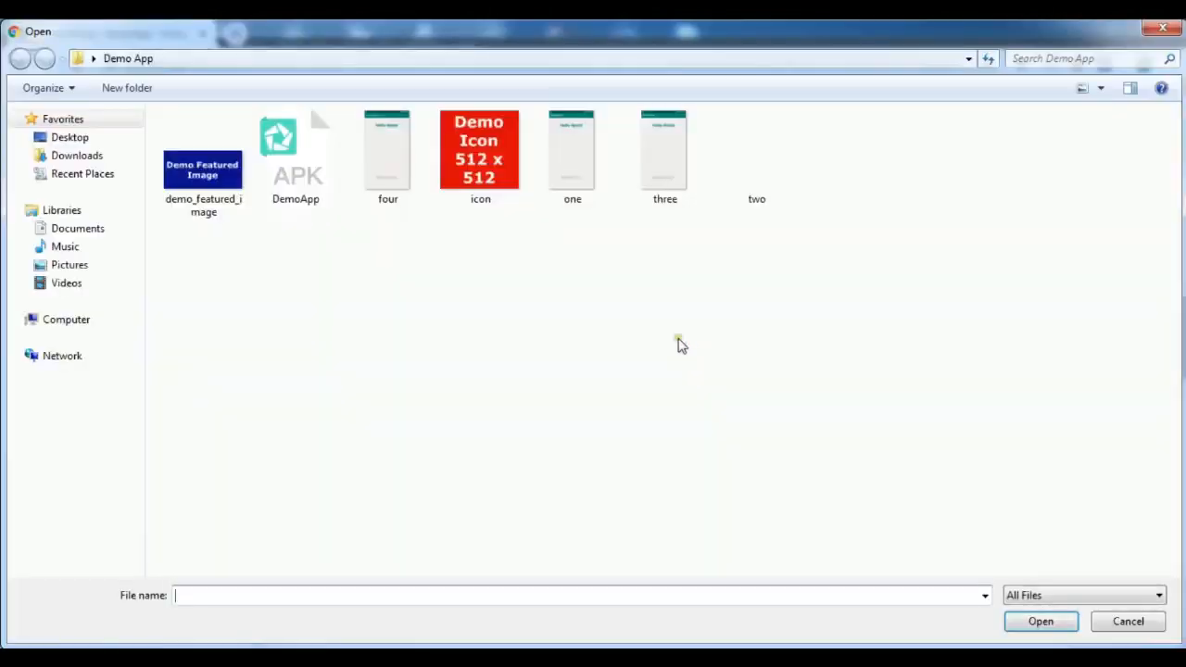
{"action": "left_click", "coordinate": [1032, 621]}
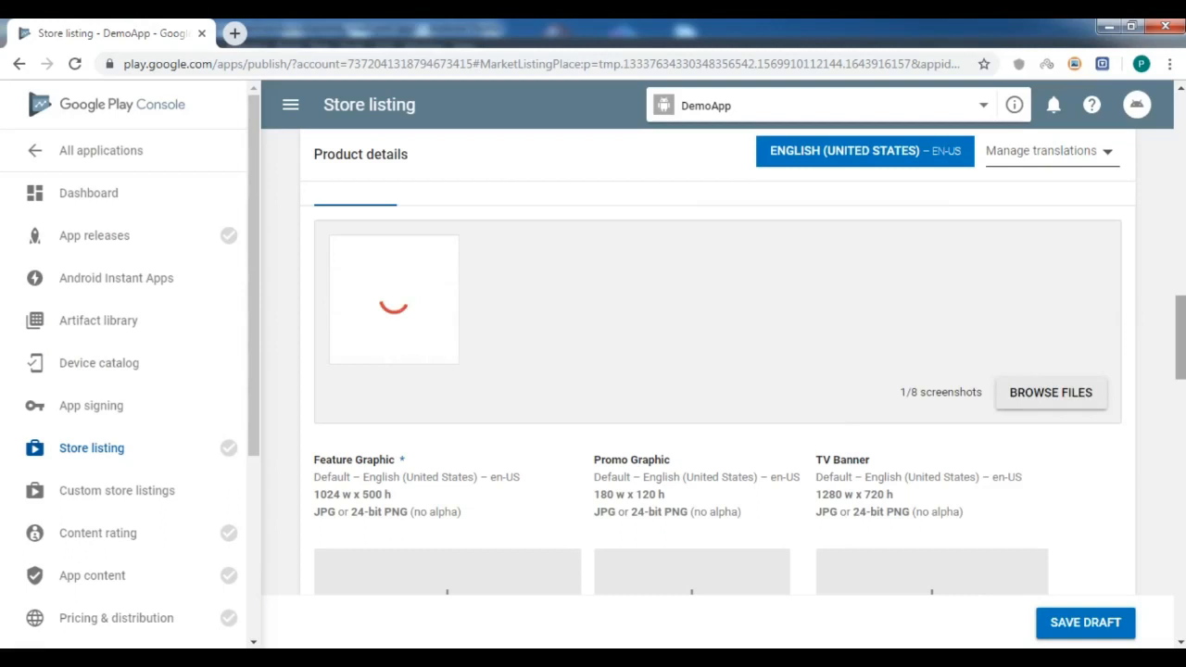
{"action": "scroll", "coordinate": [718, 389], "scroll_direction": "down", "scroll_amount": 2}
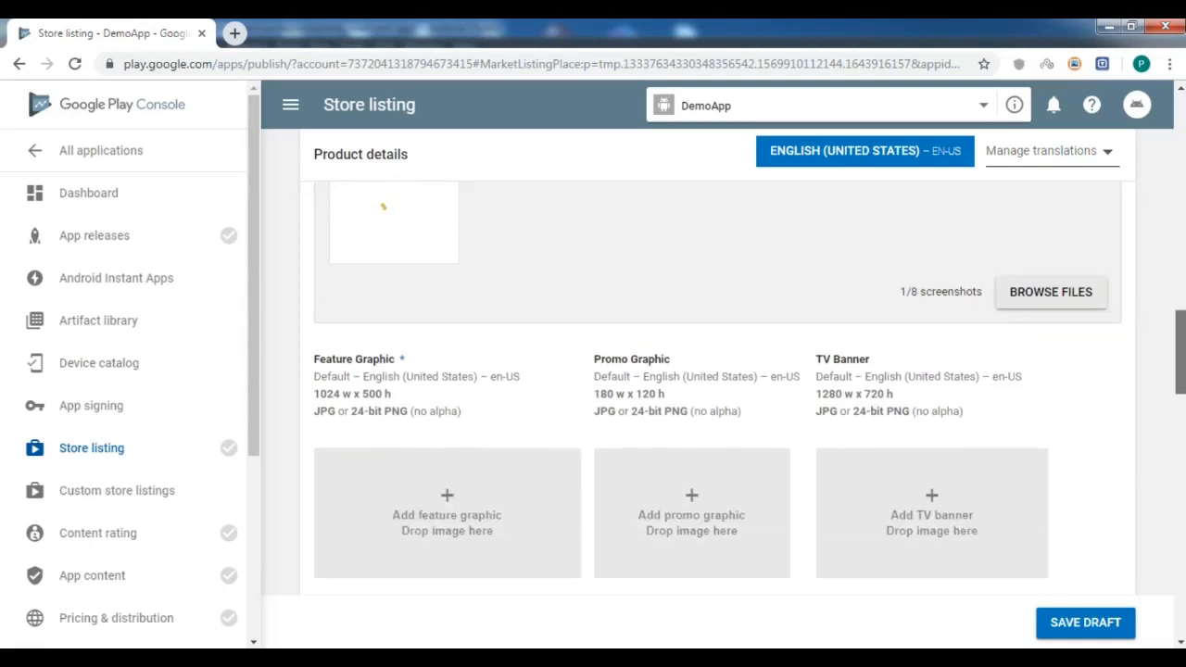
{"action": "scroll", "coordinate": [718, 389], "scroll_direction": "down", "scroll_amount": 4}
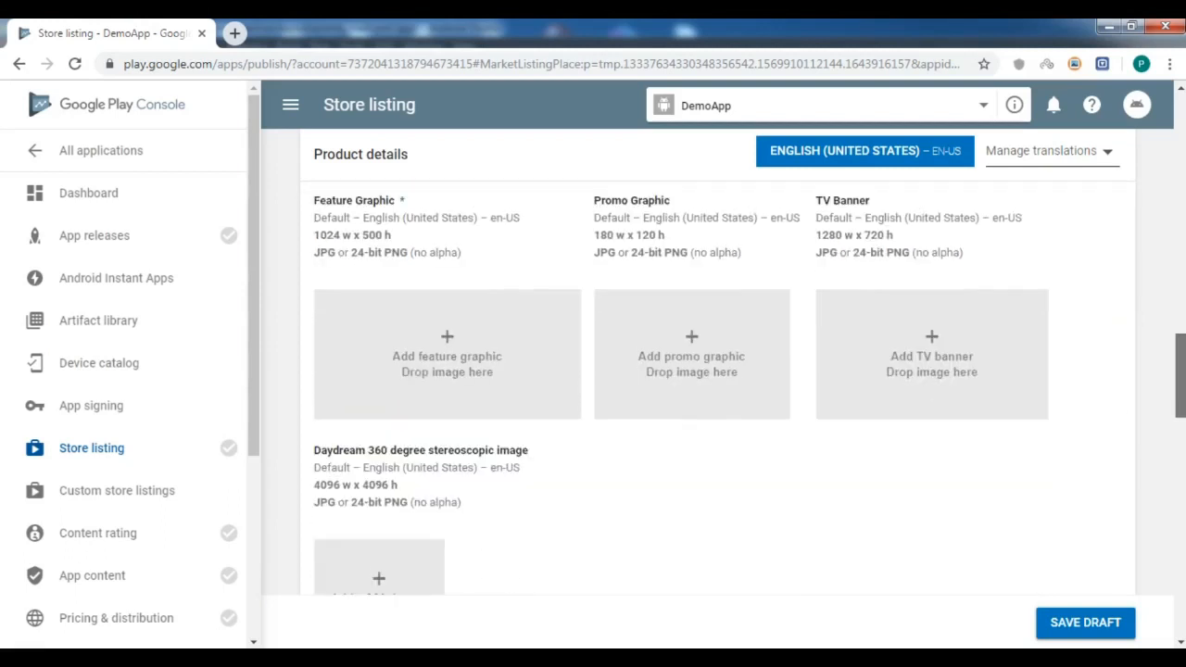
{"action": "scroll", "coordinate": [718, 389], "scroll_direction": "up", "scroll_amount": 6}
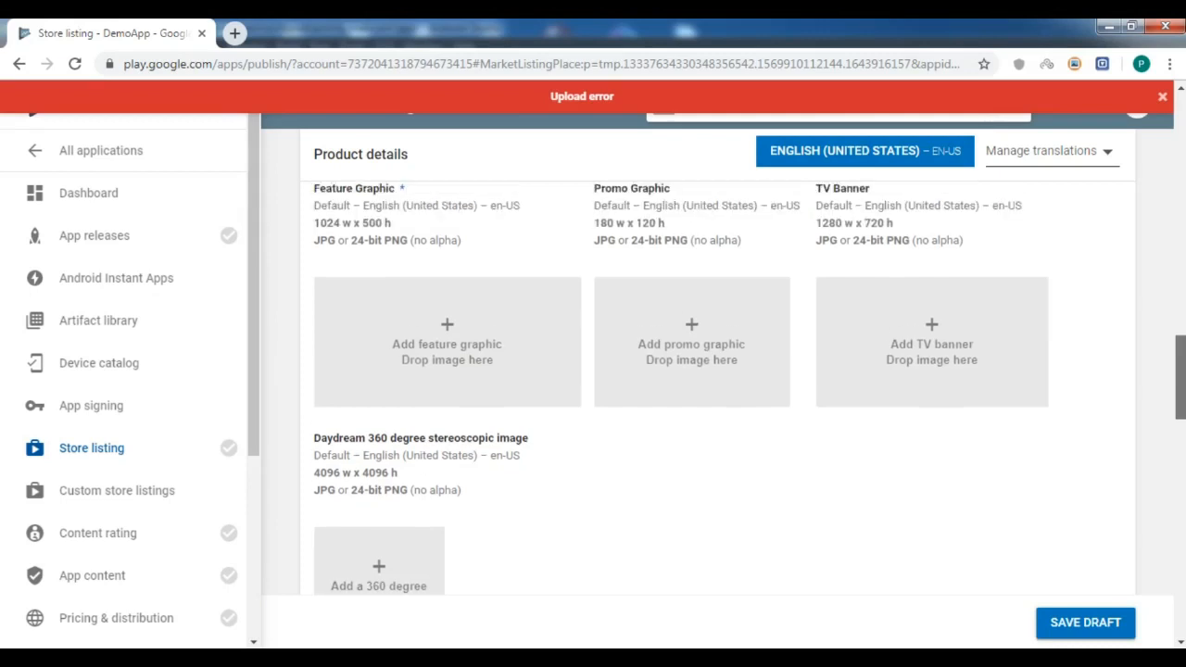
{"action": "scroll", "coordinate": [1141, 323], "scroll_direction": "up", "scroll_amount": 1}
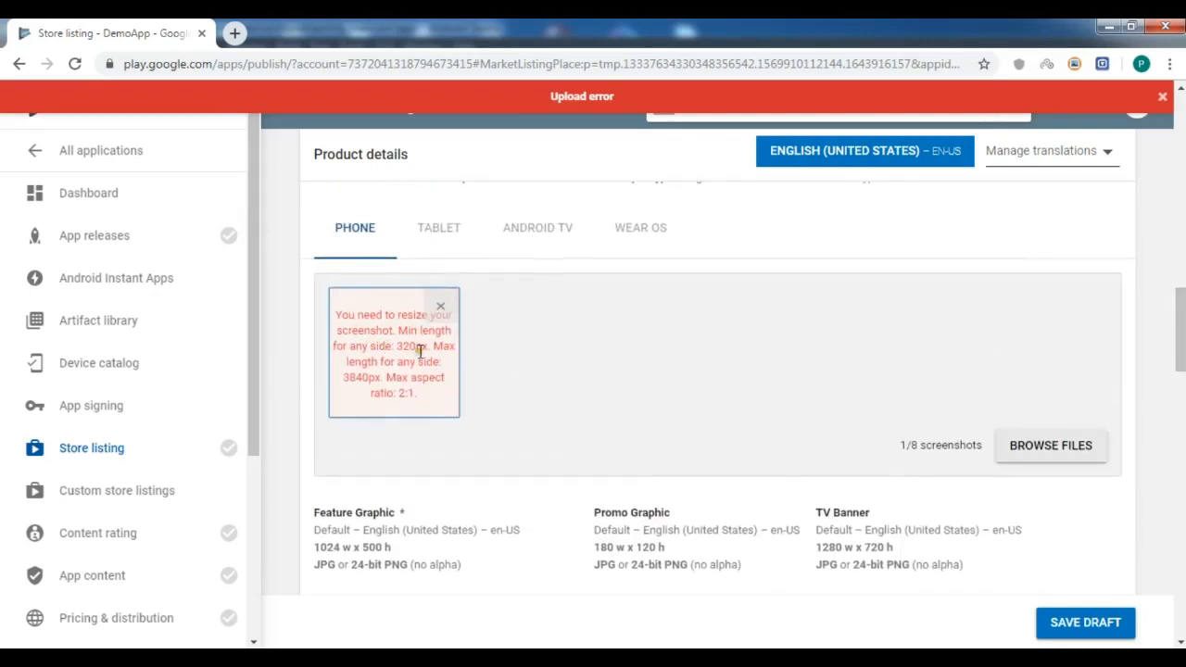
{"action": "left_click", "coordinate": [440, 306]}
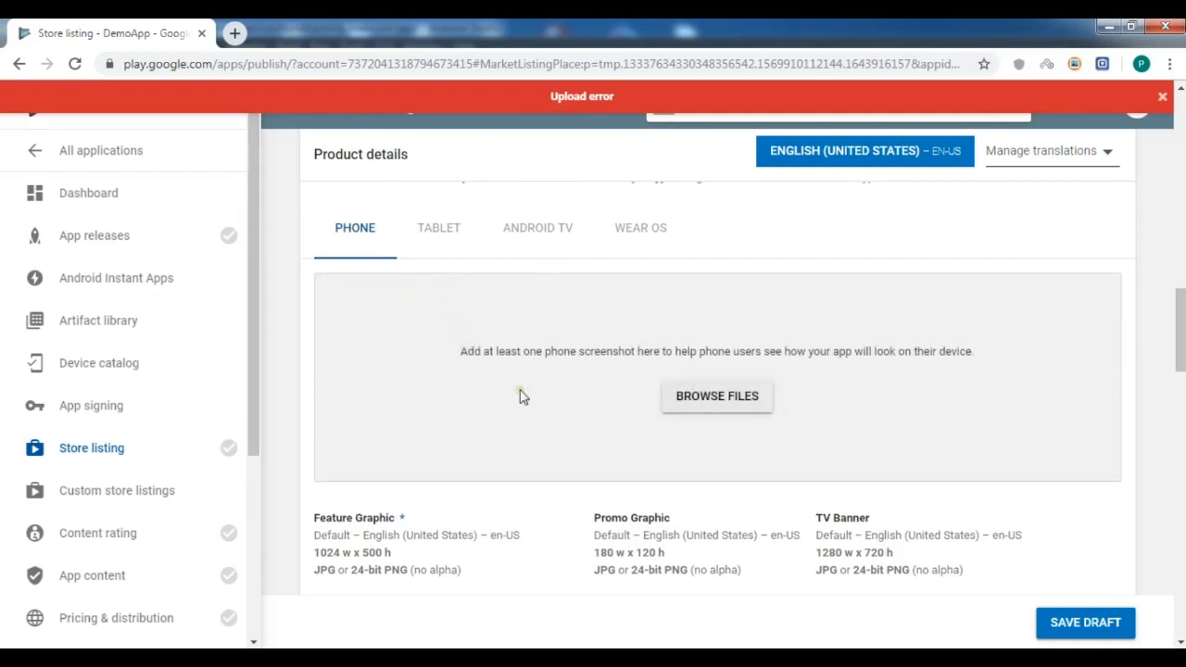
{"action": "scroll", "coordinate": [1178, 324], "scroll_direction": "down", "scroll_amount": 2}
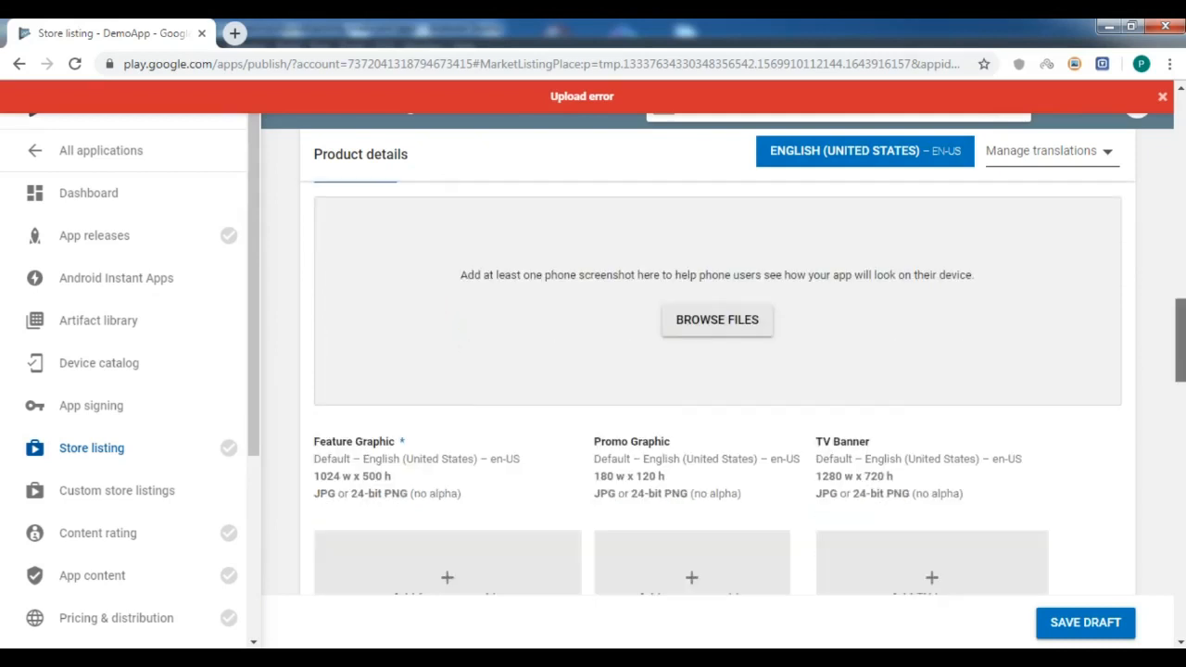
{"action": "scroll", "coordinate": [1179, 347], "scroll_direction": "down", "scroll_amount": 1}
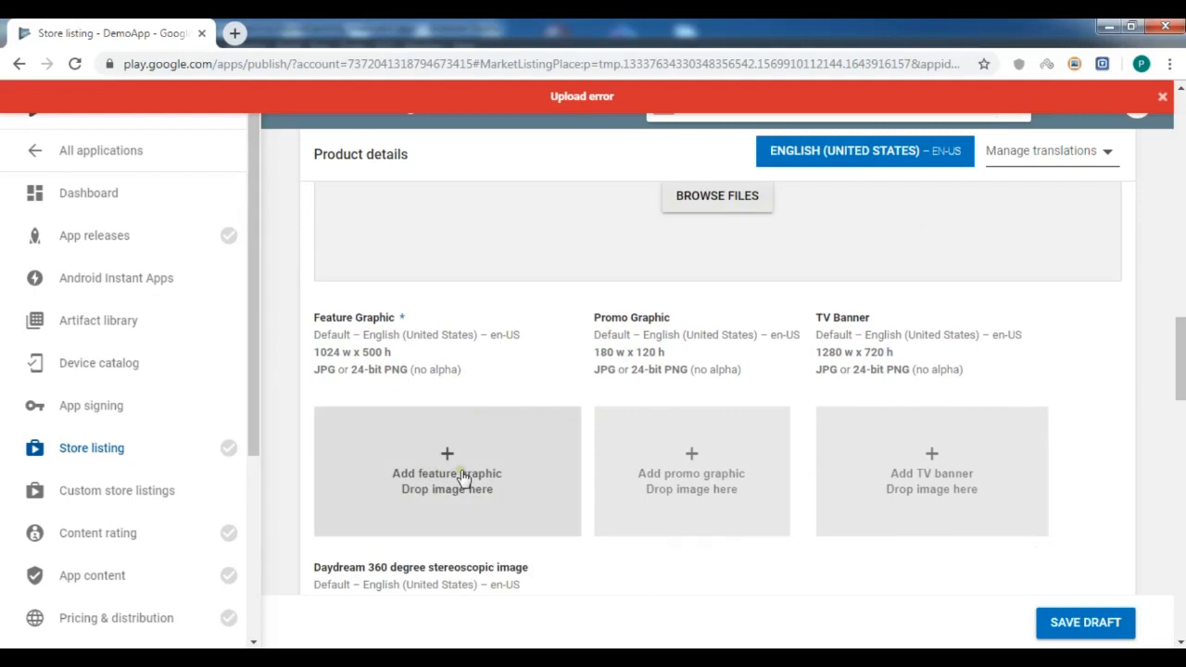
Upload screenshots one, two, three and four together as phone screenshots.
{"action": "left_click", "coordinate": [706, 199]}
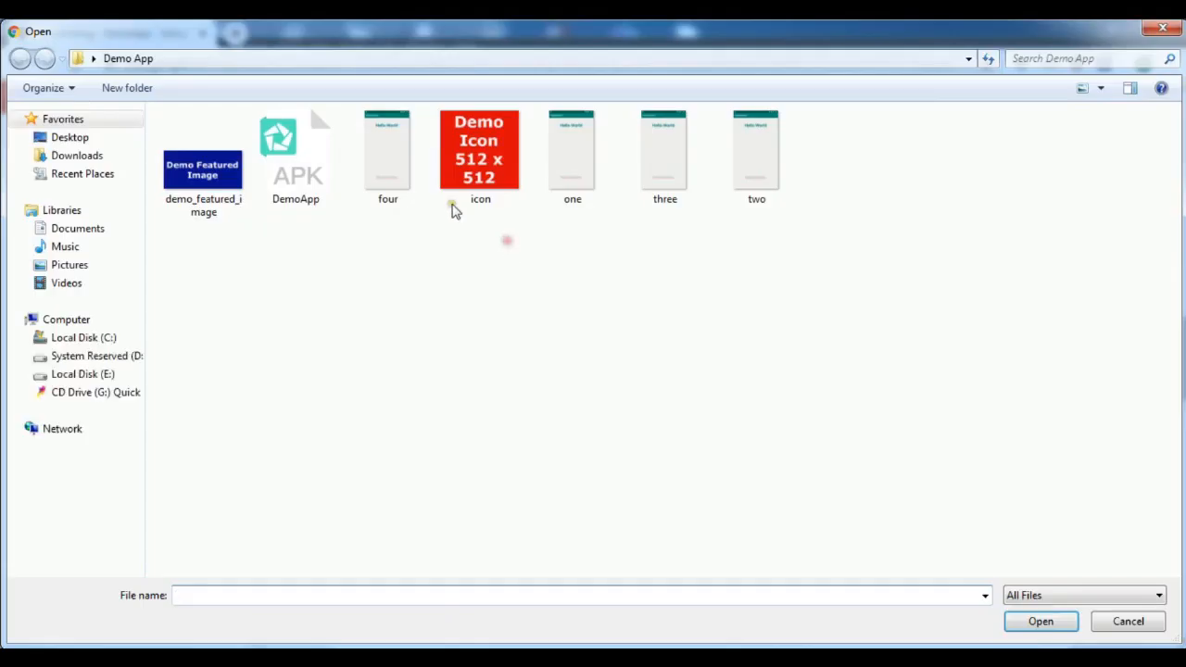
{"action": "left_click", "coordinate": [393, 166]}
{"action": "left_click", "coordinate": [577, 161], "text": "ctrl"}
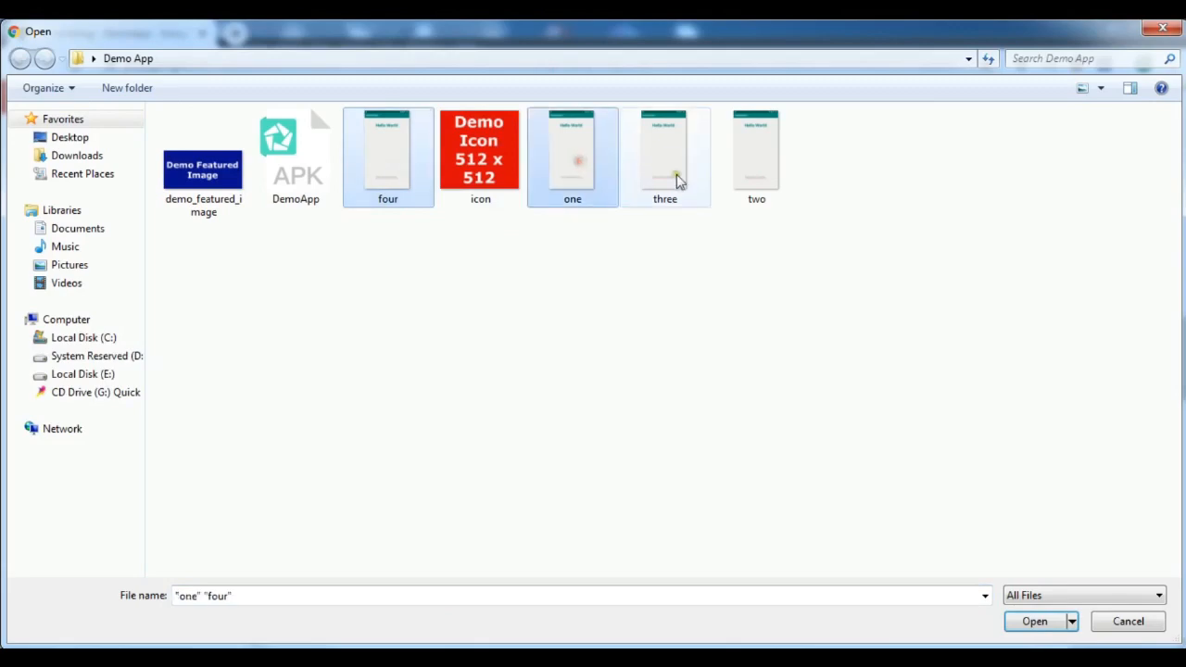
{"action": "left_click", "coordinate": [677, 176], "text": "ctrl"}
{"action": "left_click", "coordinate": [767, 178], "text": "ctrl"}
{"action": "left_click", "coordinate": [1046, 622]}
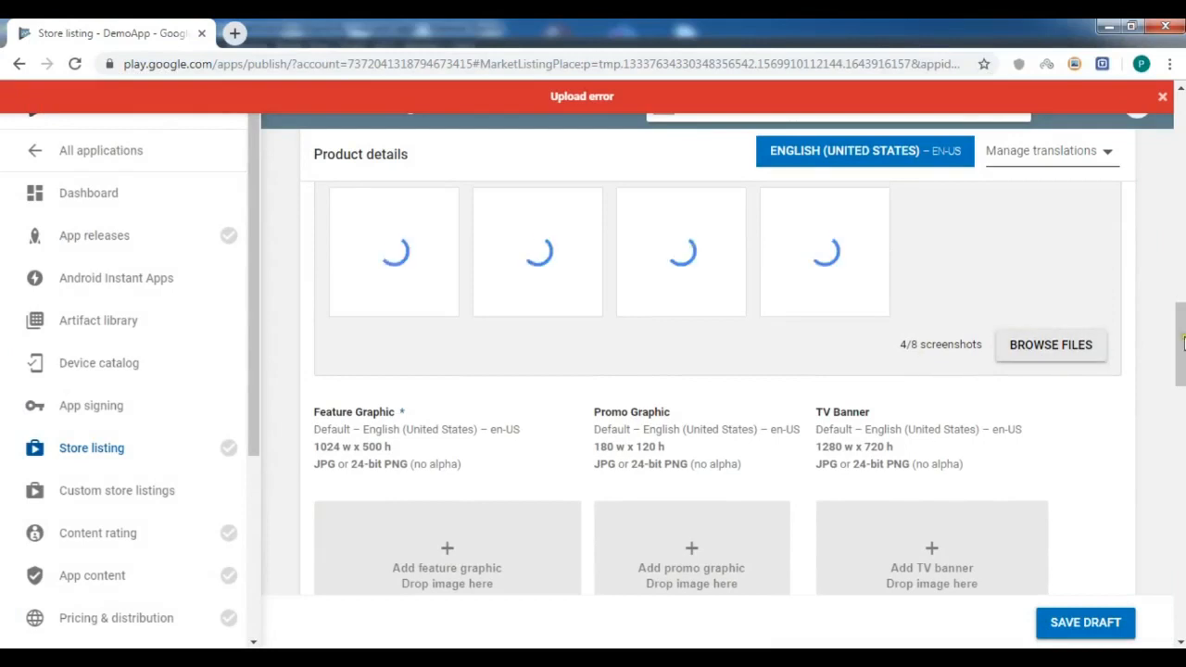
{"action": "scroll", "coordinate": [515, 440], "scroll_direction": "down", "scroll_amount": 1}
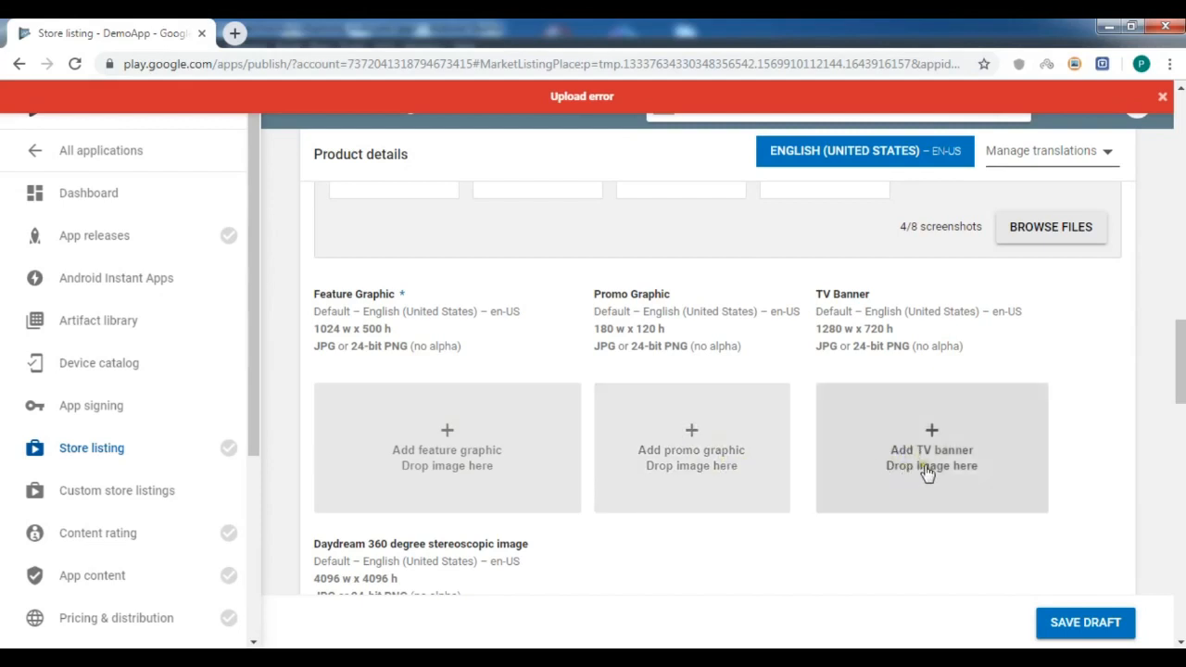
{"action": "left_click_drag", "start_coordinate": [1180, 362], "coordinate": [1181, 404]}
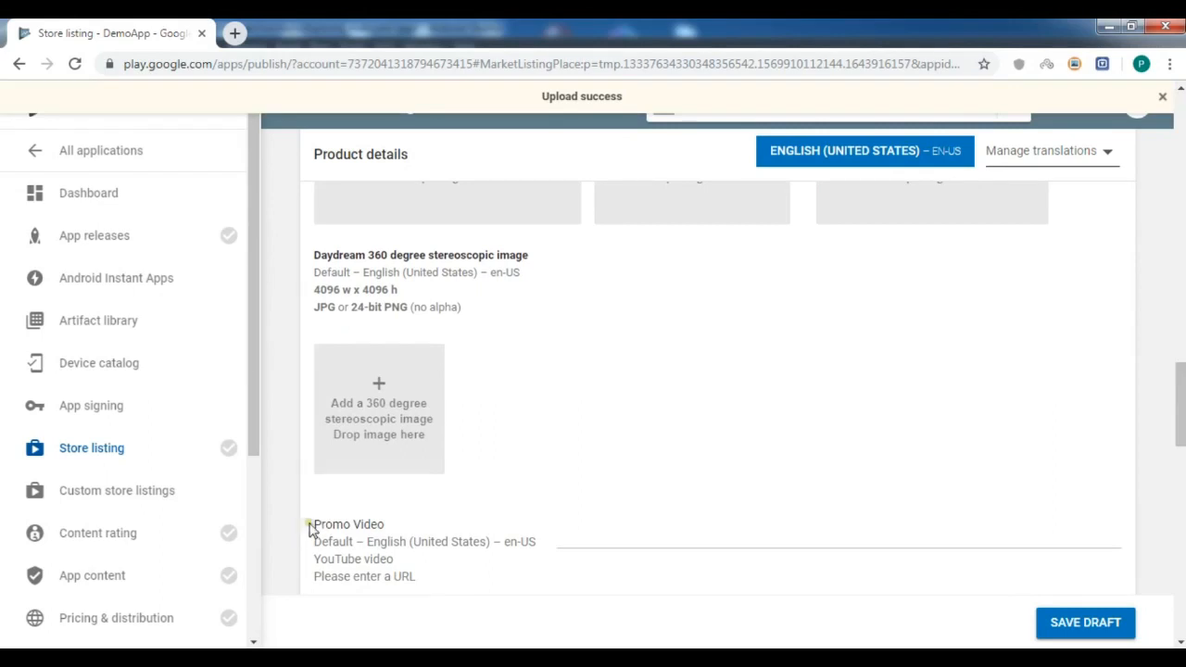
{"action": "scroll", "coordinate": [1182, 398], "scroll_direction": "up", "scroll_amount": 4}
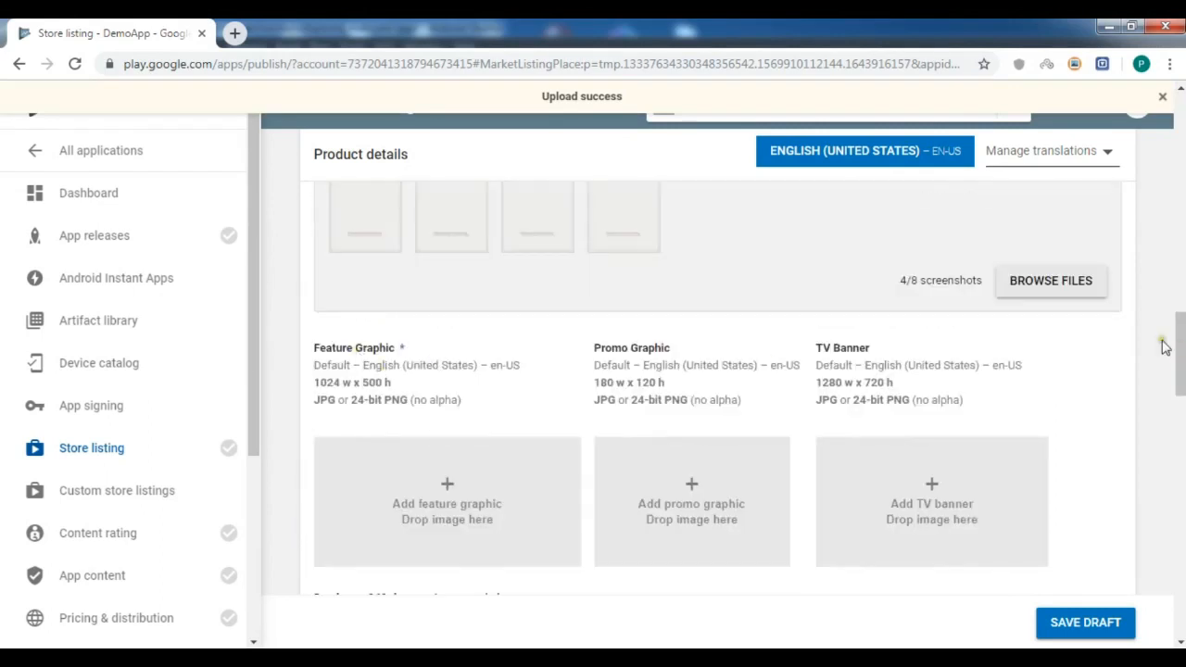
Upload demo_featured_image as the store listing's feature graphic.
{"action": "scroll", "coordinate": [1180, 344], "scroll_direction": "up", "scroll_amount": 1}
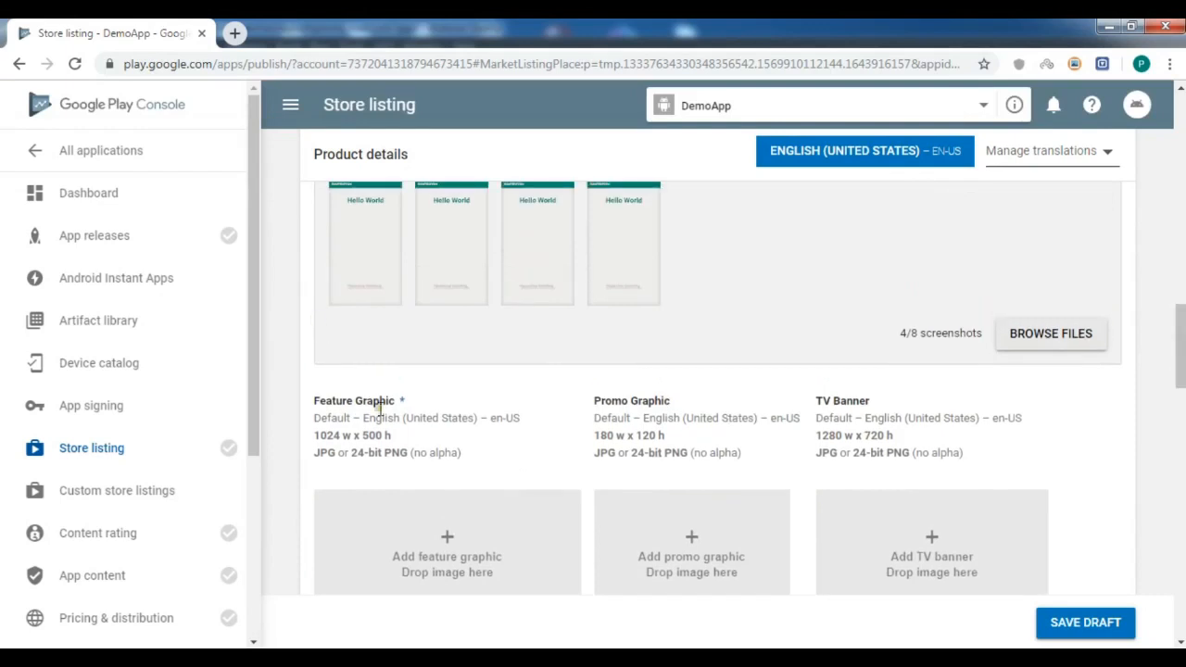
{"action": "left_click", "coordinate": [446, 525]}
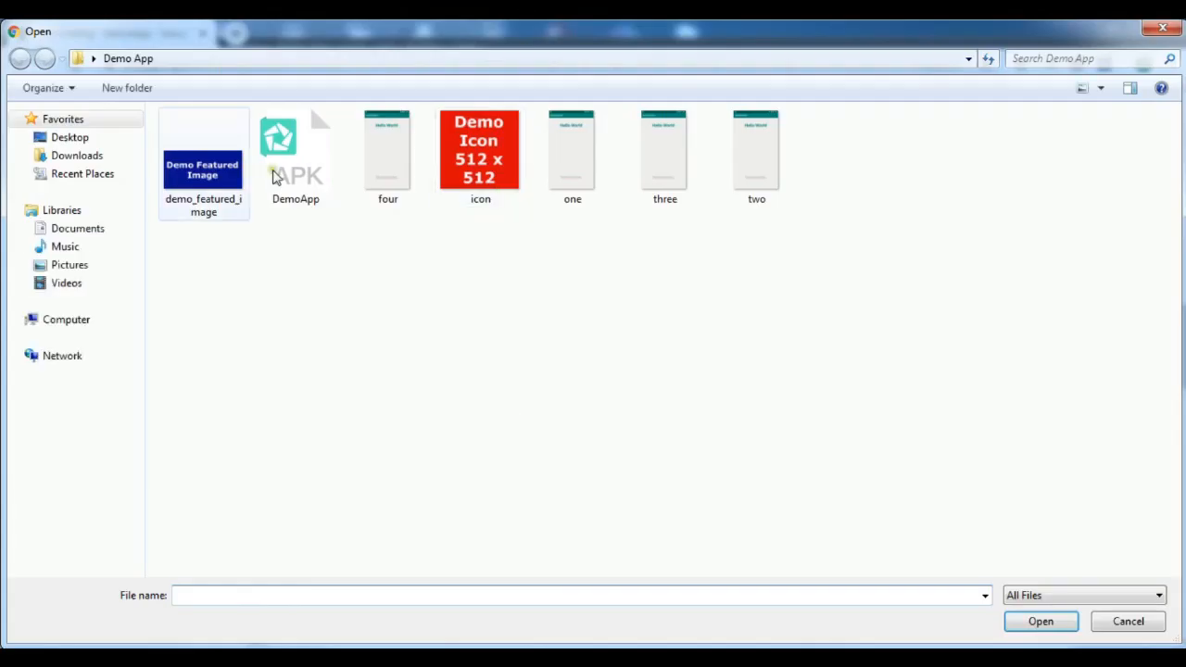
{"action": "double_click", "coordinate": [206, 171]}
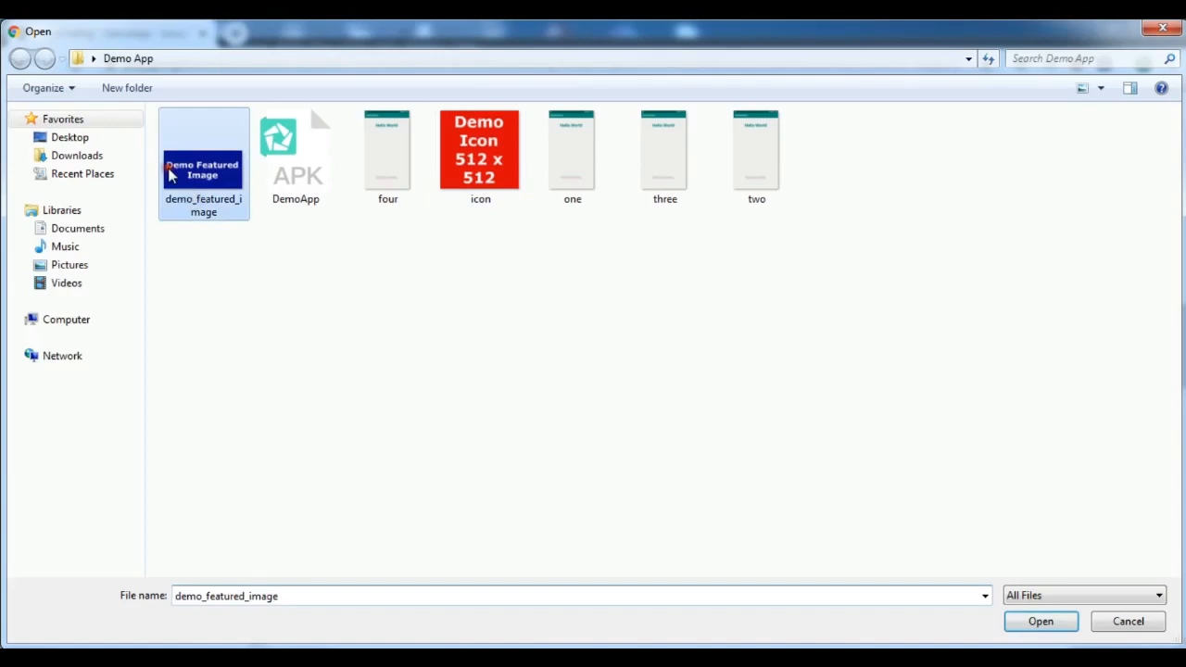
{"action": "scroll", "coordinate": [405, 309], "scroll_direction": "up", "scroll_amount": 1}
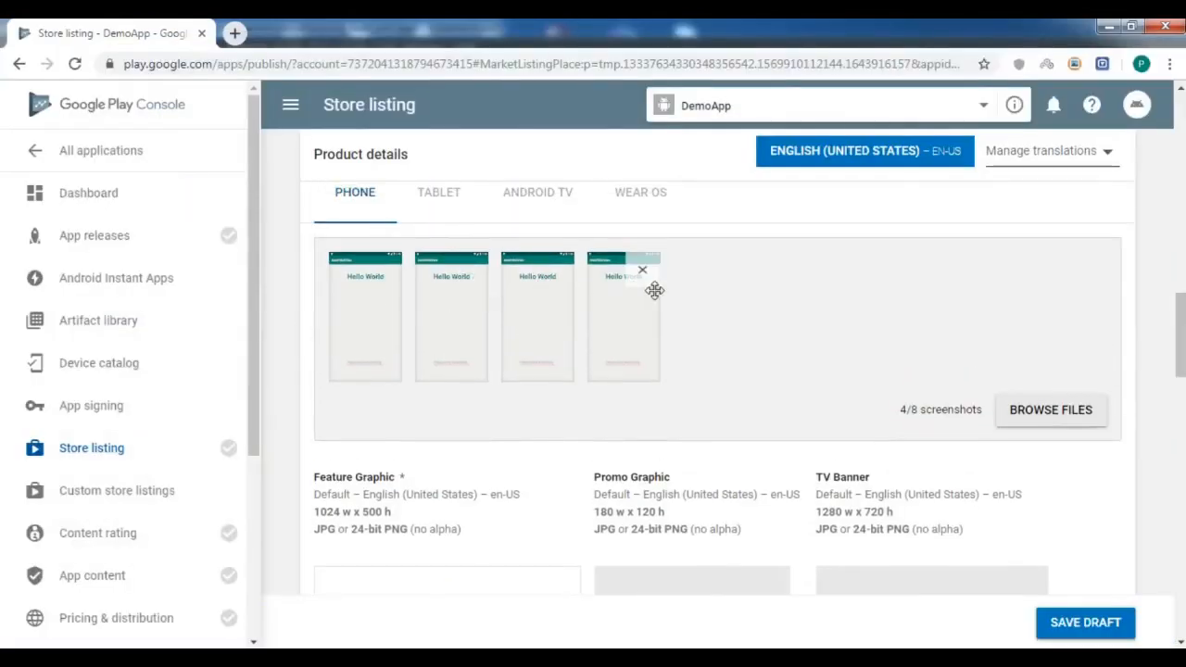
{"action": "scroll", "coordinate": [1180, 336], "scroll_direction": "down", "scroll_amount": 1}
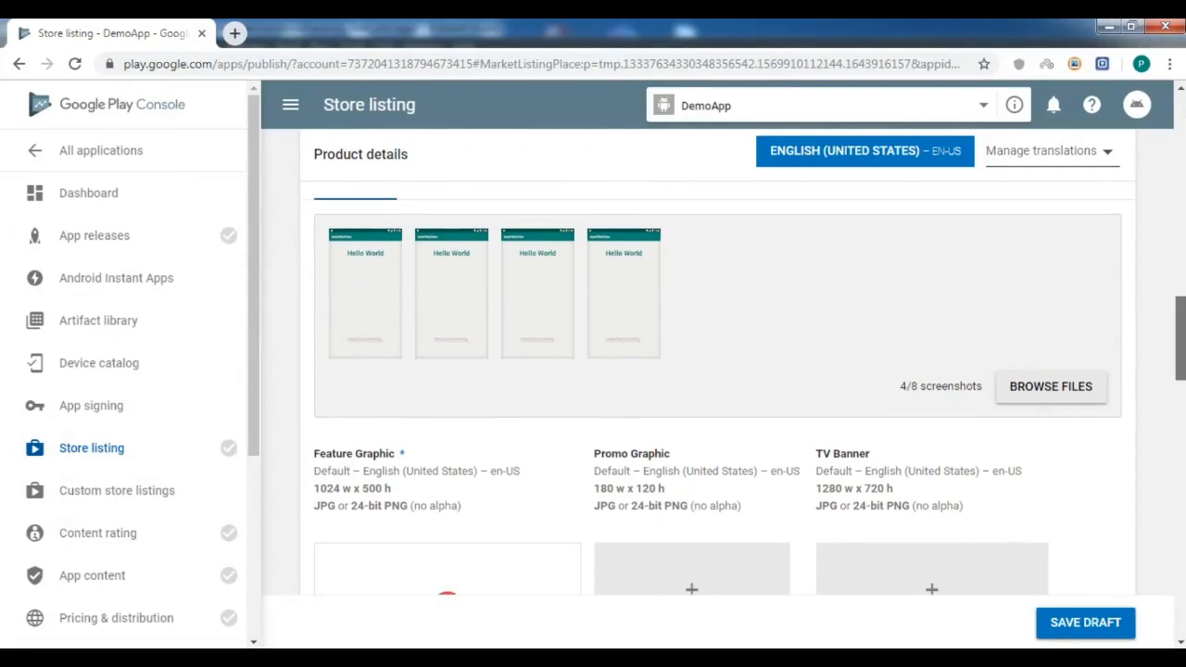
{"action": "scroll", "coordinate": [1181, 352], "scroll_direction": "down", "scroll_amount": 1}
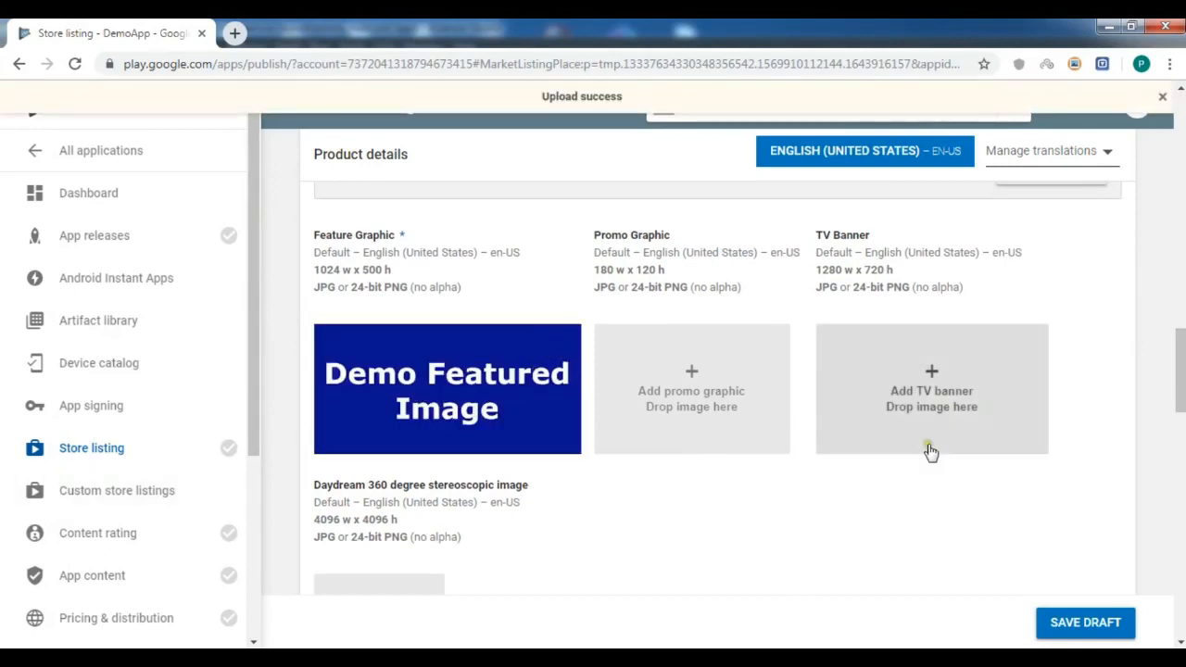
{"action": "scroll", "coordinate": [1180, 371], "scroll_direction": "down", "scroll_amount": 3}
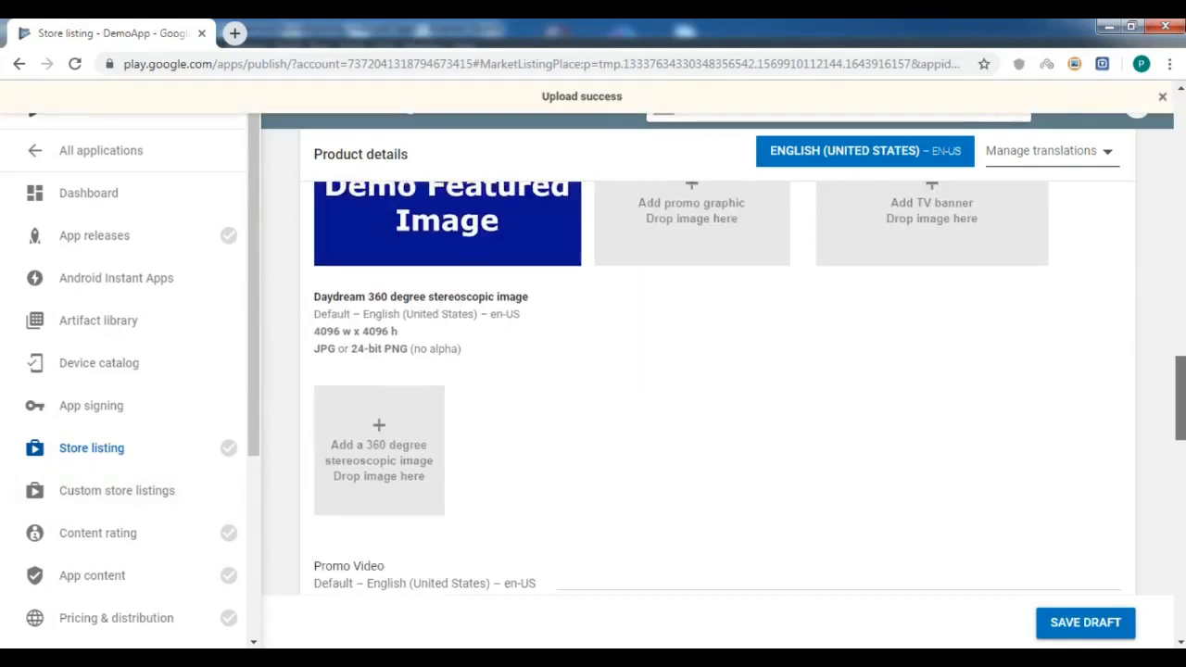
{"action": "scroll", "coordinate": [974, 416], "scroll_direction": "down", "scroll_amount": 2}
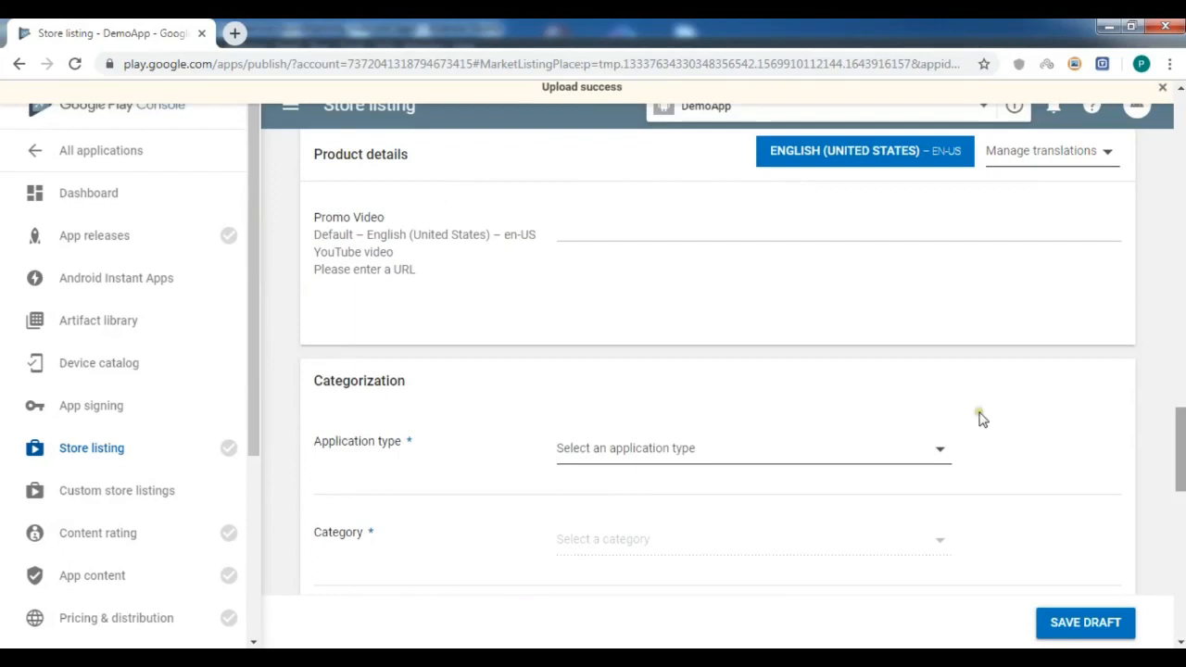
Set the application type to Applications and the category to Books & Reference.
{"action": "left_click", "coordinate": [715, 451]}
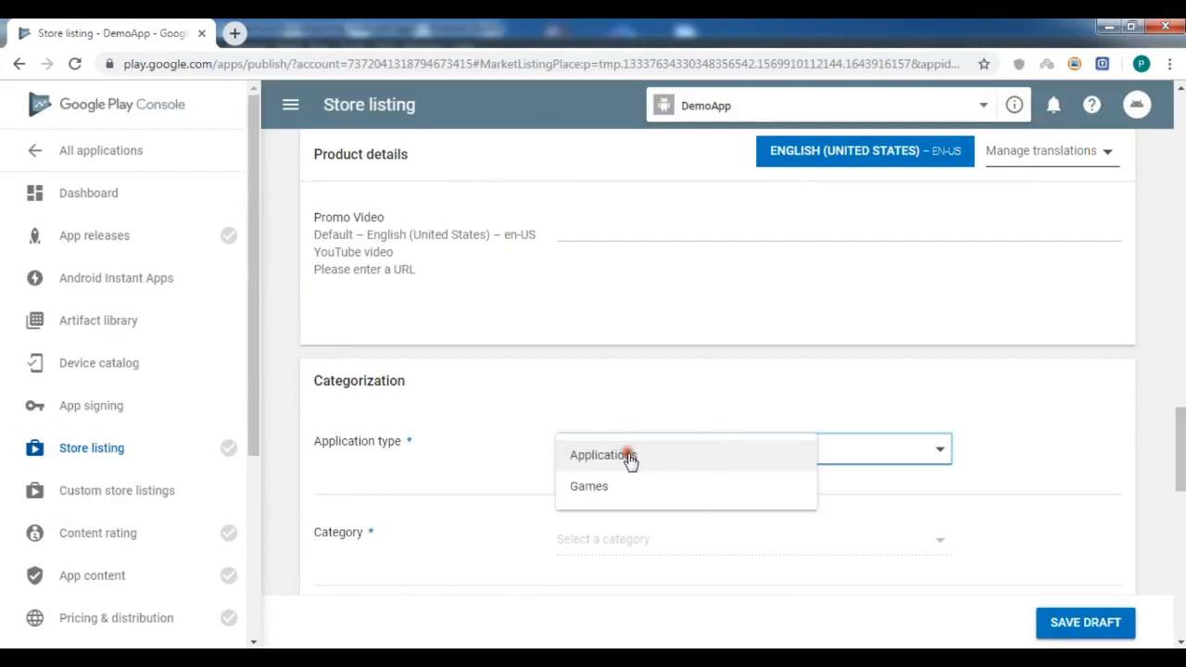
{"action": "left_click", "coordinate": [629, 455]}
{"action": "scroll", "coordinate": [747, 424], "scroll_direction": "down", "scroll_amount": 1}
{"action": "left_click", "coordinate": [747, 424]}
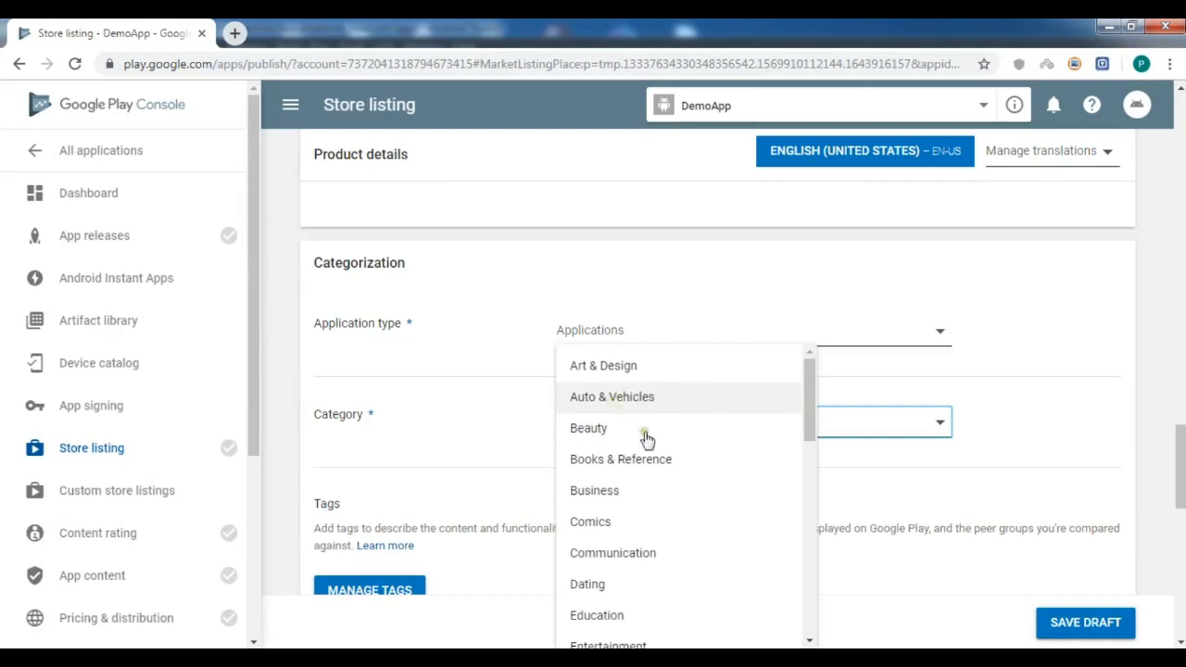
{"action": "left_click", "coordinate": [645, 468]}
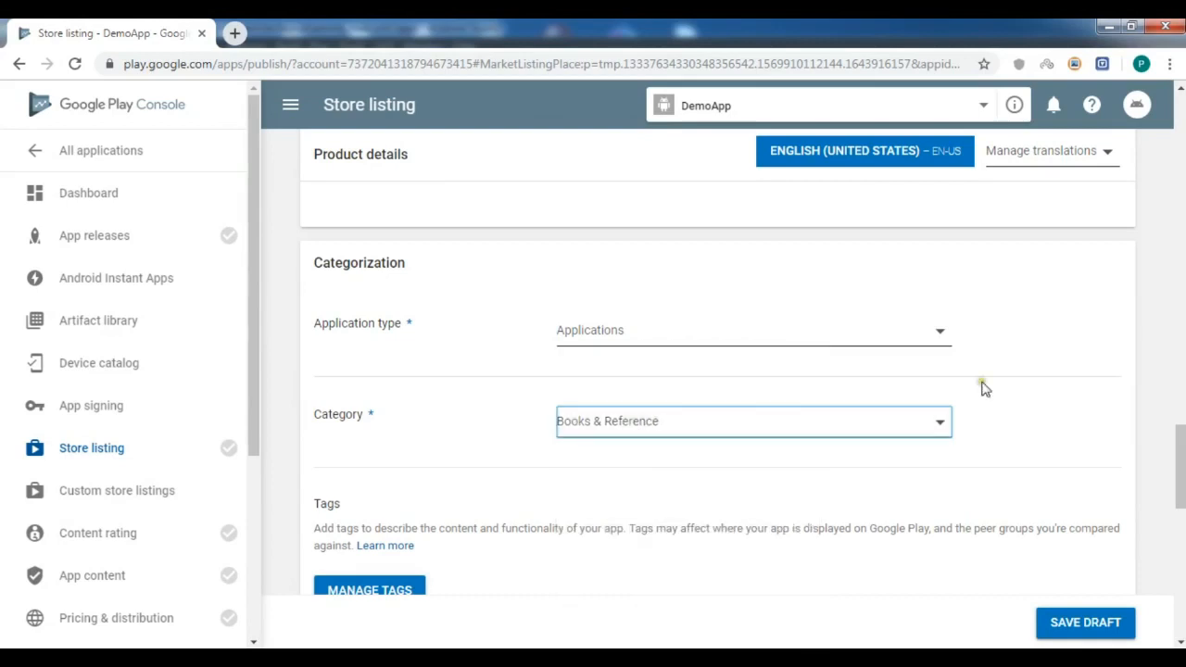
Enter the developer's contact e-mail address under Contact details.
{"action": "scroll", "coordinate": [716, 370], "scroll_direction": "down", "scroll_amount": 5}
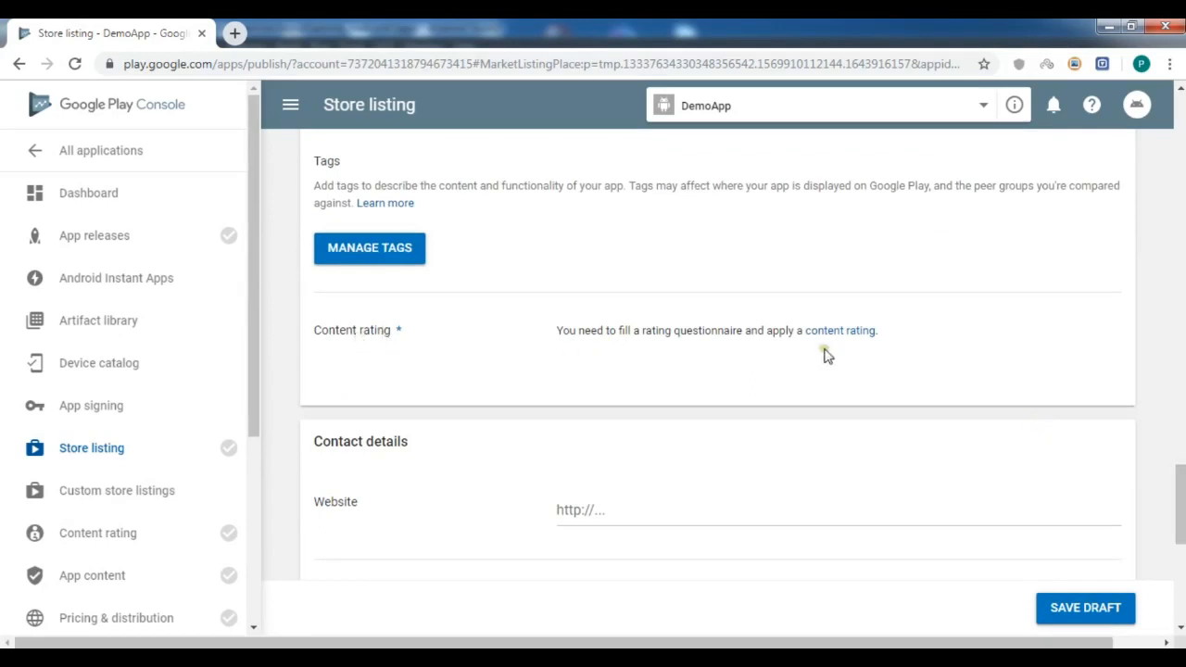
{"action": "scroll", "coordinate": [941, 389], "scroll_direction": "down", "scroll_amount": 2}
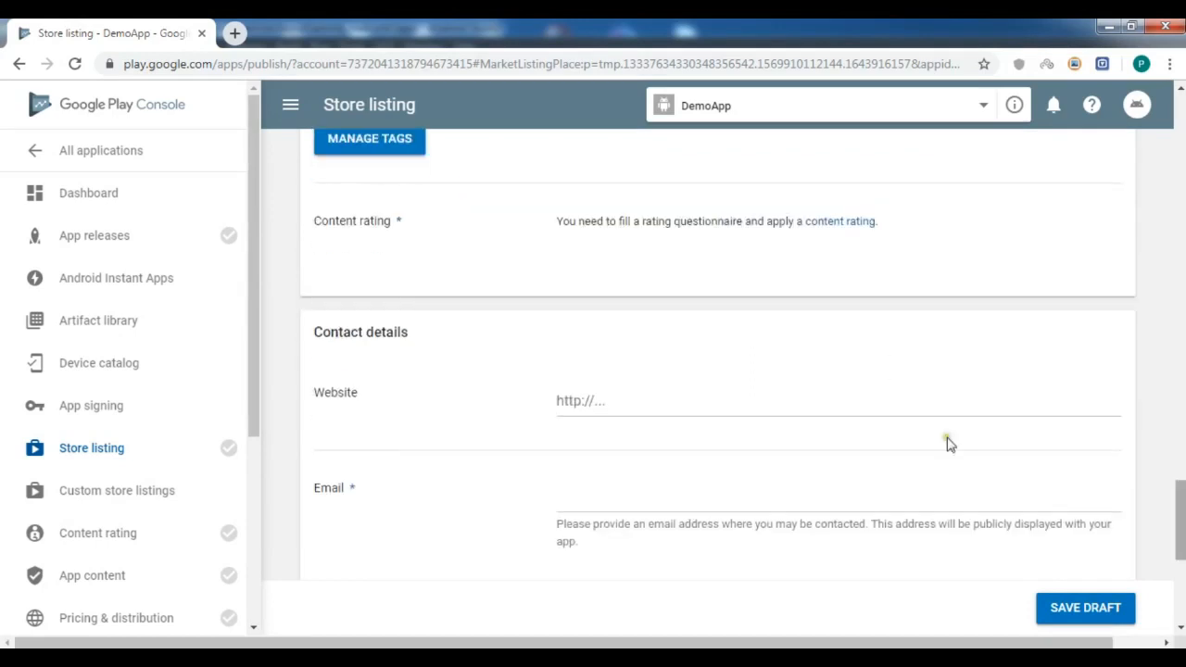
{"action": "left_click", "coordinate": [617, 404]}
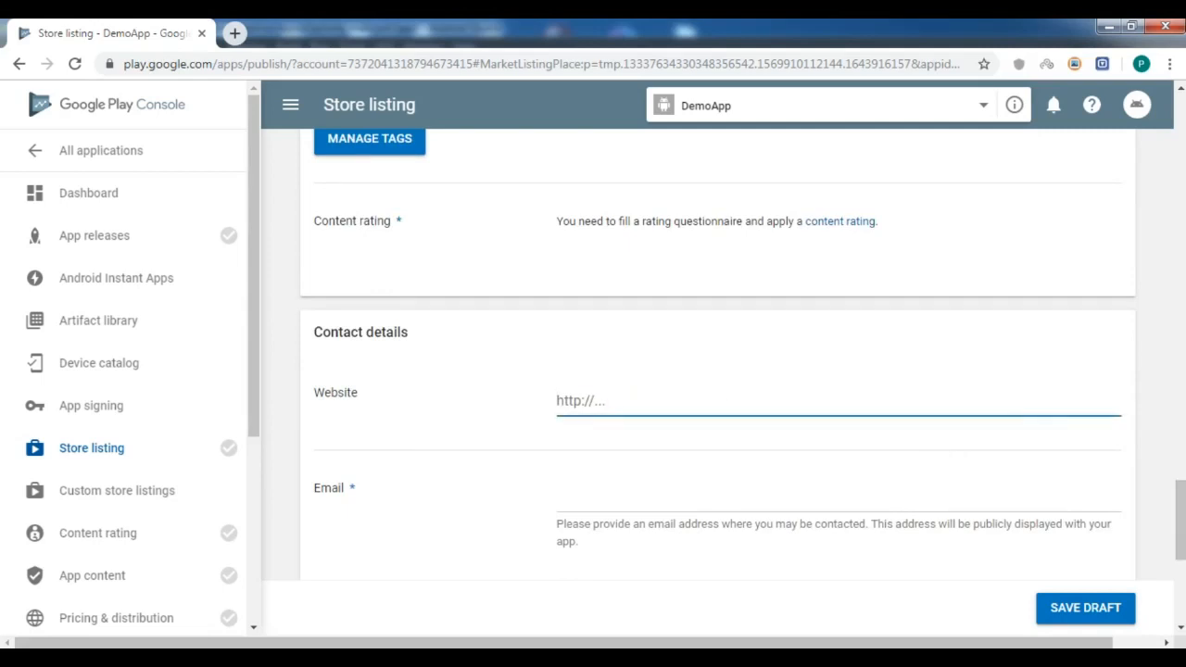
{"action": "scroll", "coordinate": [642, 400], "scroll_direction": "down", "scroll_amount": 2}
{"action": "left_click", "coordinate": [590, 418]}
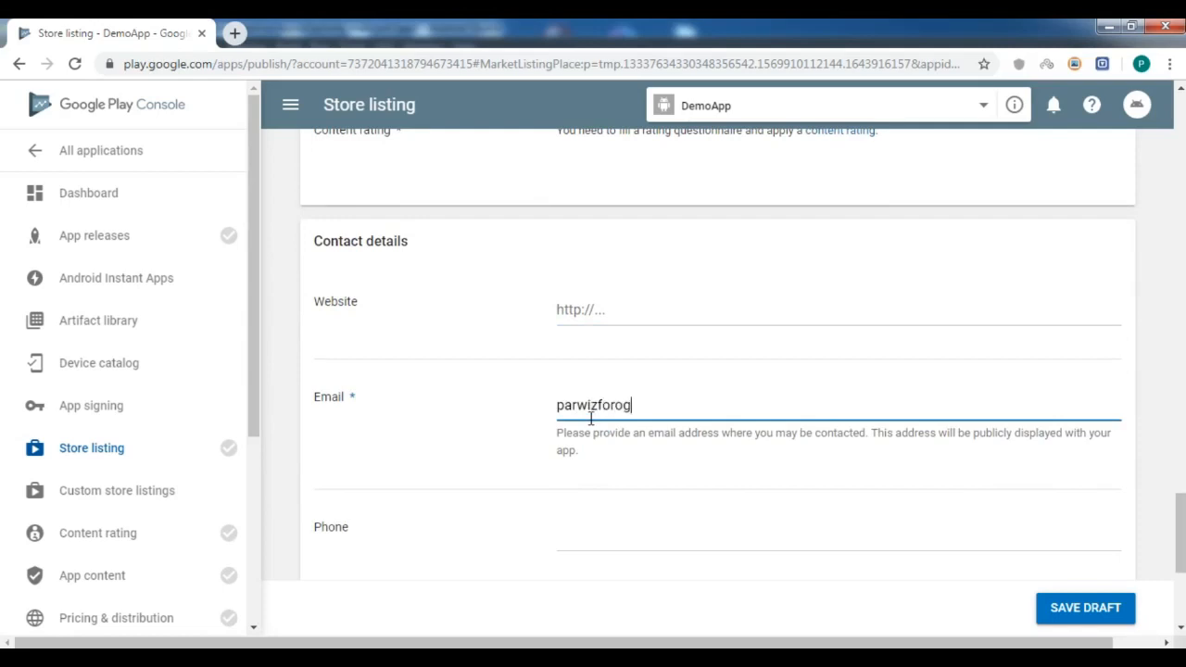
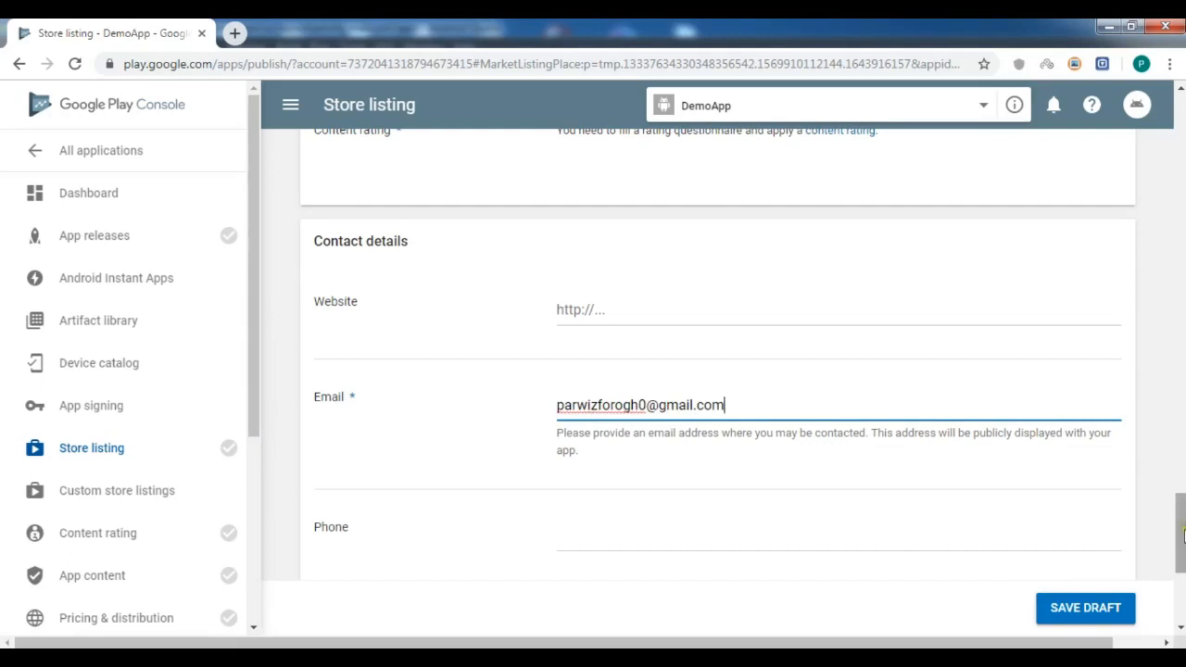
{"action": "scroll", "coordinate": [1181, 548], "scroll_direction": "down", "scroll_amount": 1}
{"action": "left_click", "coordinate": [632, 446]}
{"action": "scroll", "coordinate": [508, 477], "scroll_direction": "down", "scroll_amount": 2}
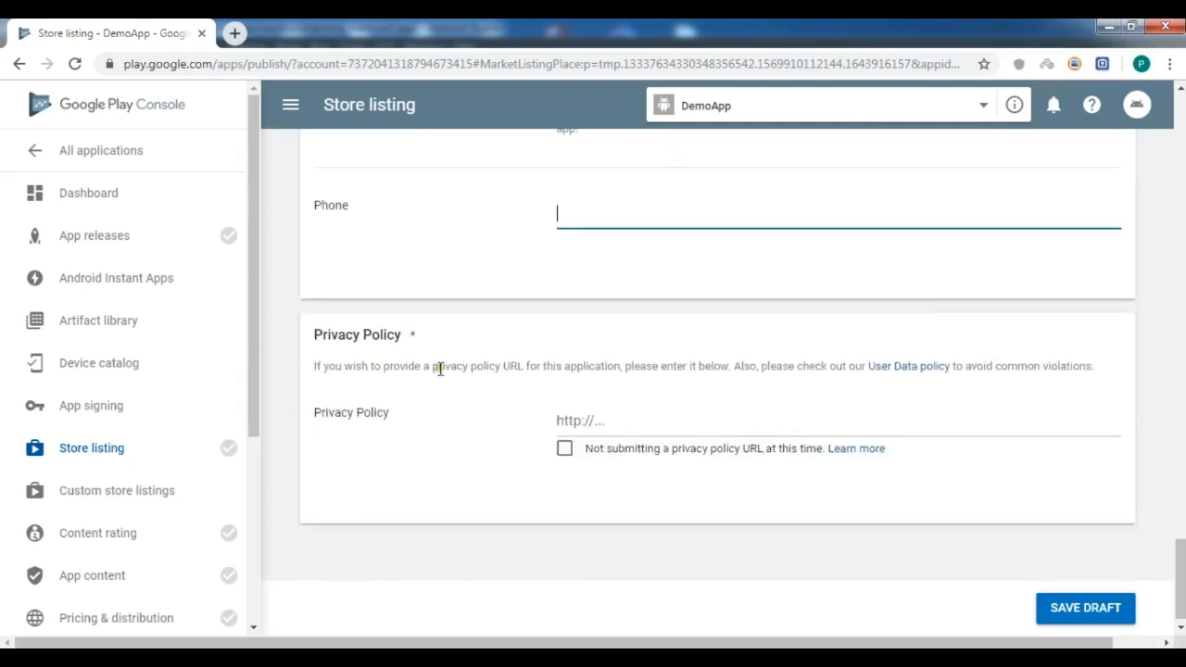
Declare that no privacy policy URL is submitted and save the store listing draft.
{"action": "left_click", "coordinate": [595, 425]}
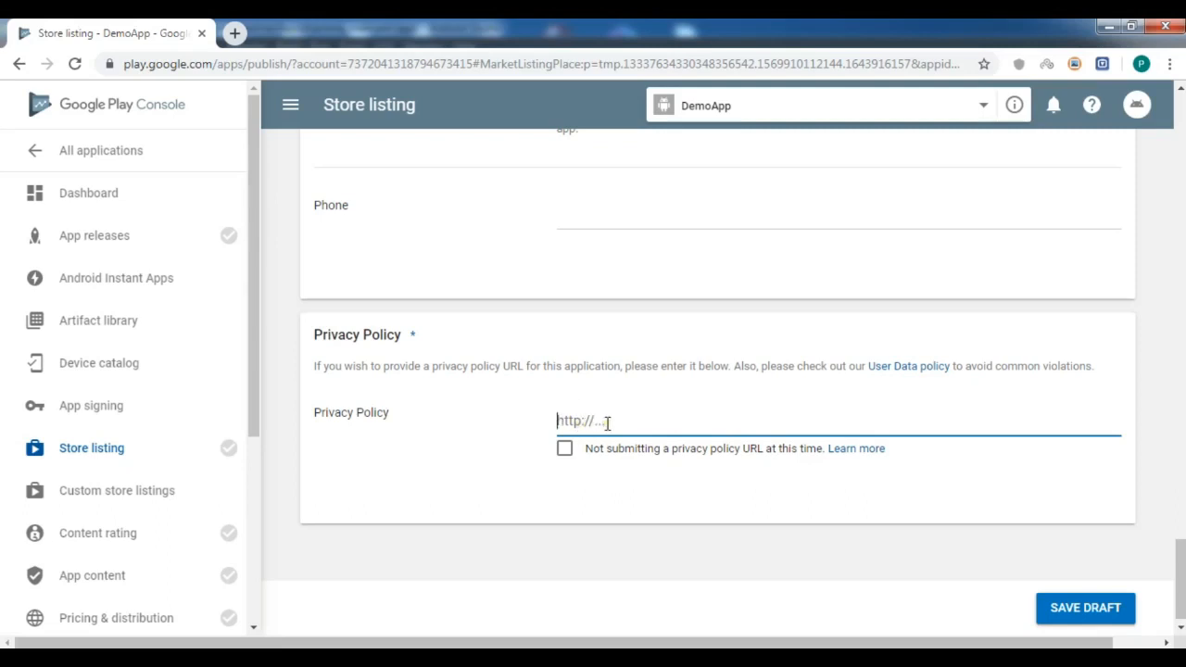
{"action": "left_click", "coordinate": [565, 452]}
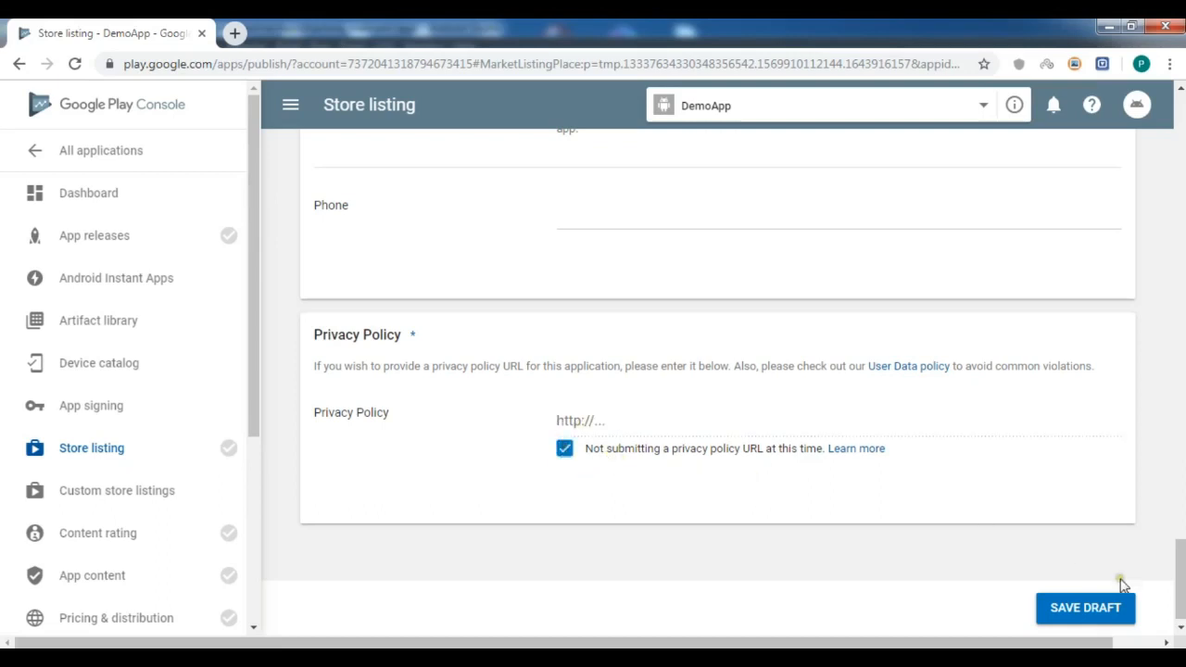
{"action": "left_click", "coordinate": [1074, 609]}
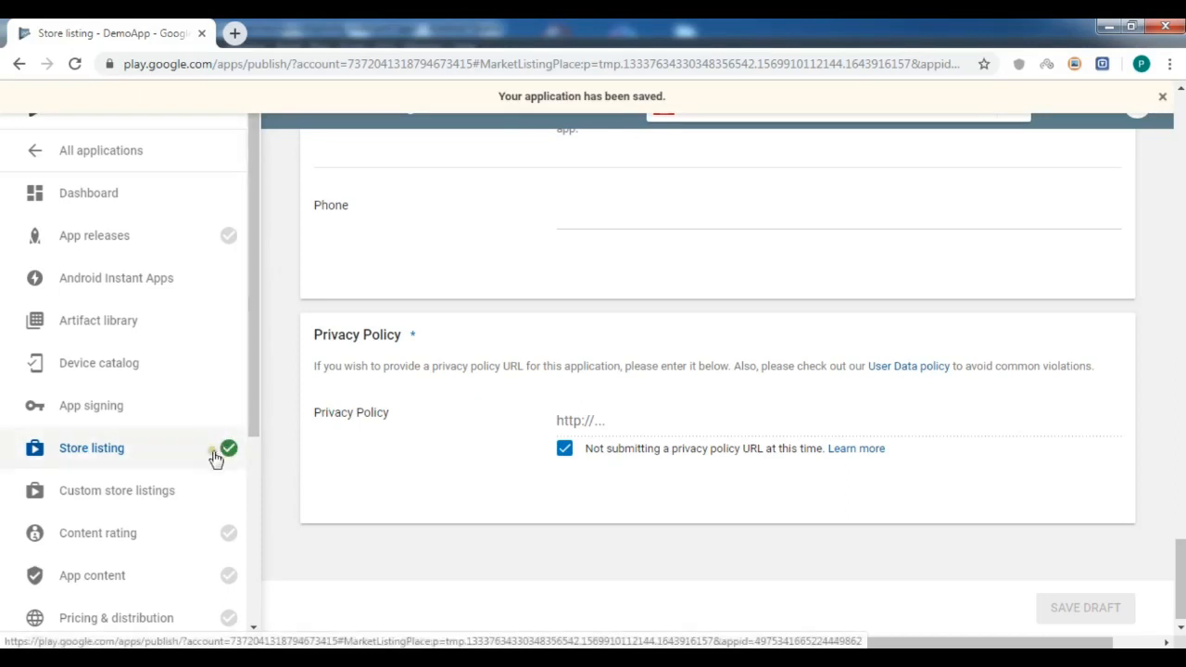
Create a new release on the Production track from App releases.
{"action": "left_click", "coordinate": [79, 237]}
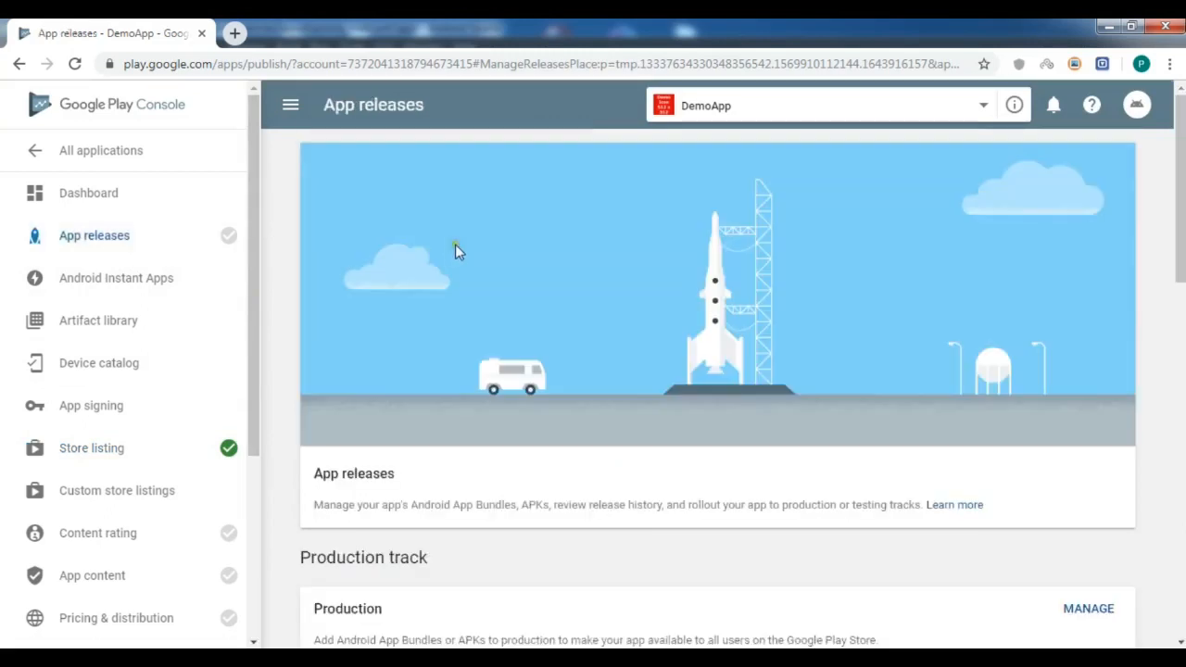
{"action": "left_click_drag", "start_coordinate": [1181, 139], "coordinate": [1180, 237]}
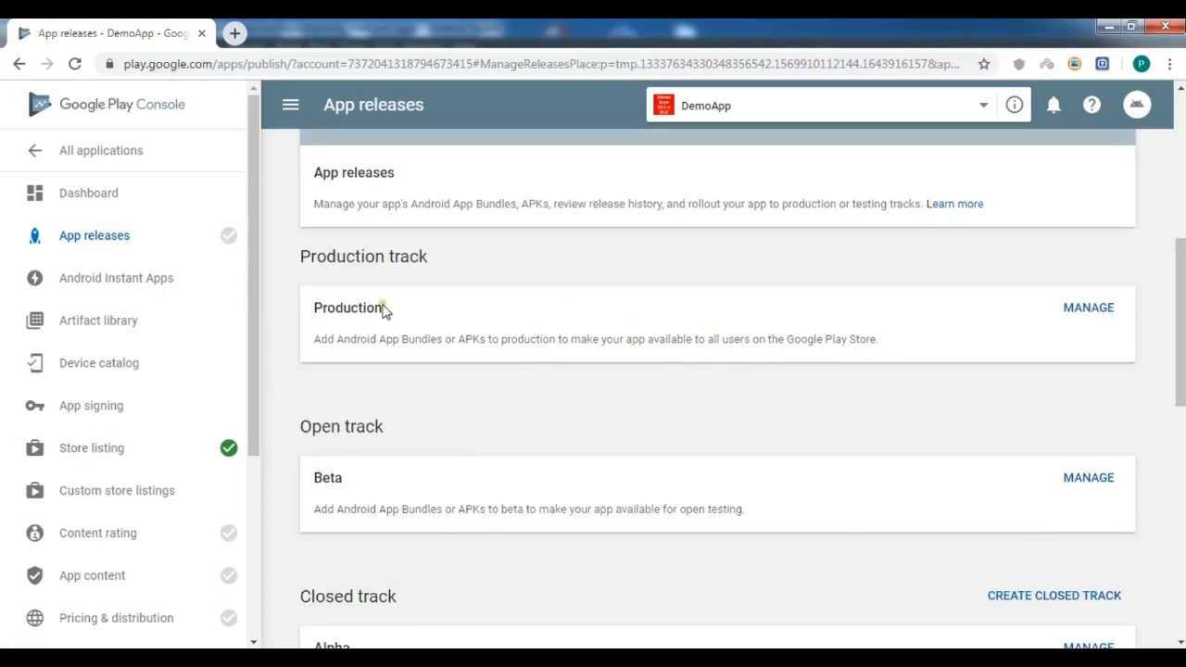
{"action": "left_click", "coordinate": [1076, 311]}
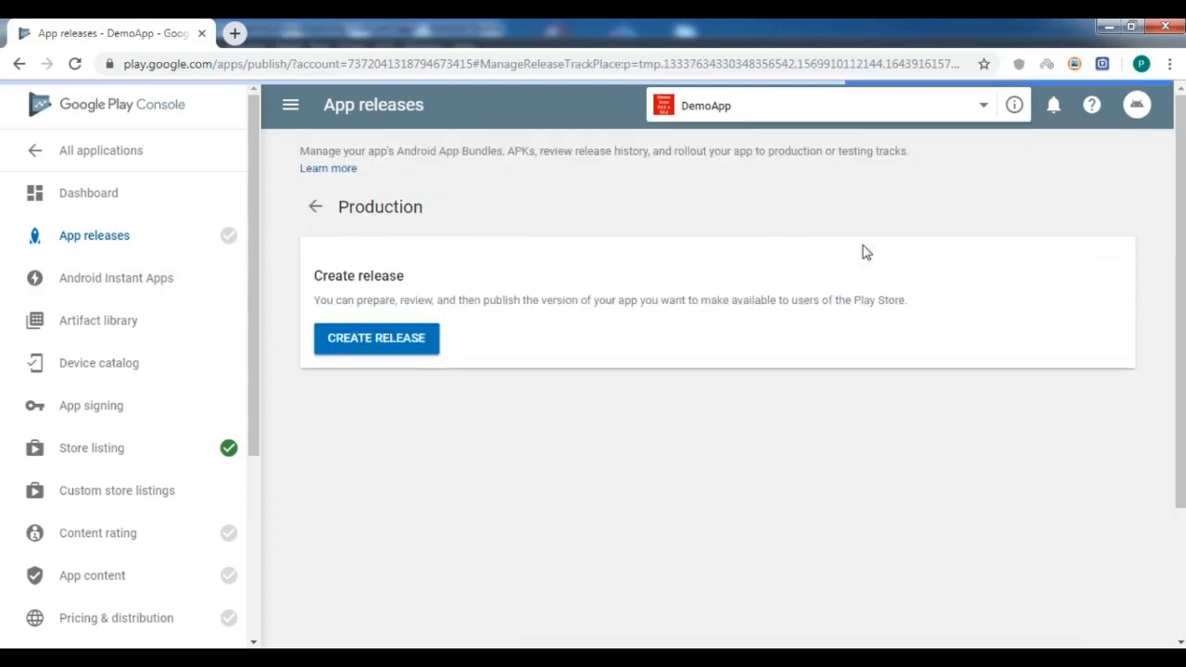
{"action": "left_click", "coordinate": [373, 346]}
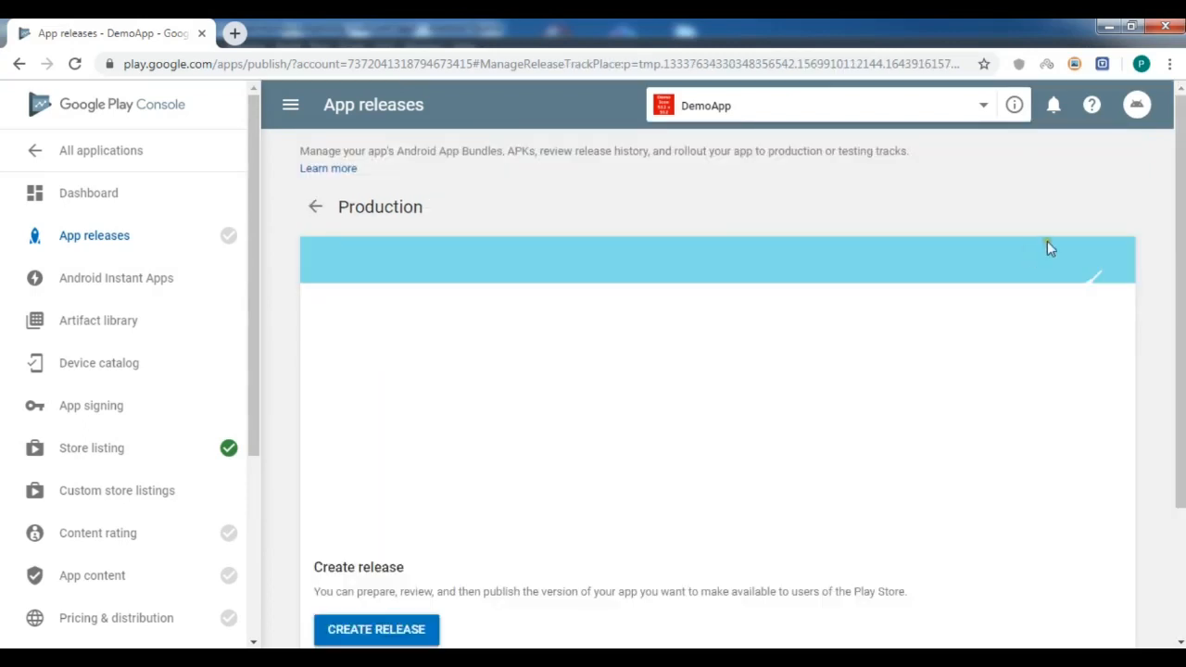
{"action": "scroll", "coordinate": [342, 577], "scroll_direction": "down", "scroll_amount": 1}
{"action": "left_click", "coordinate": [389, 533]}
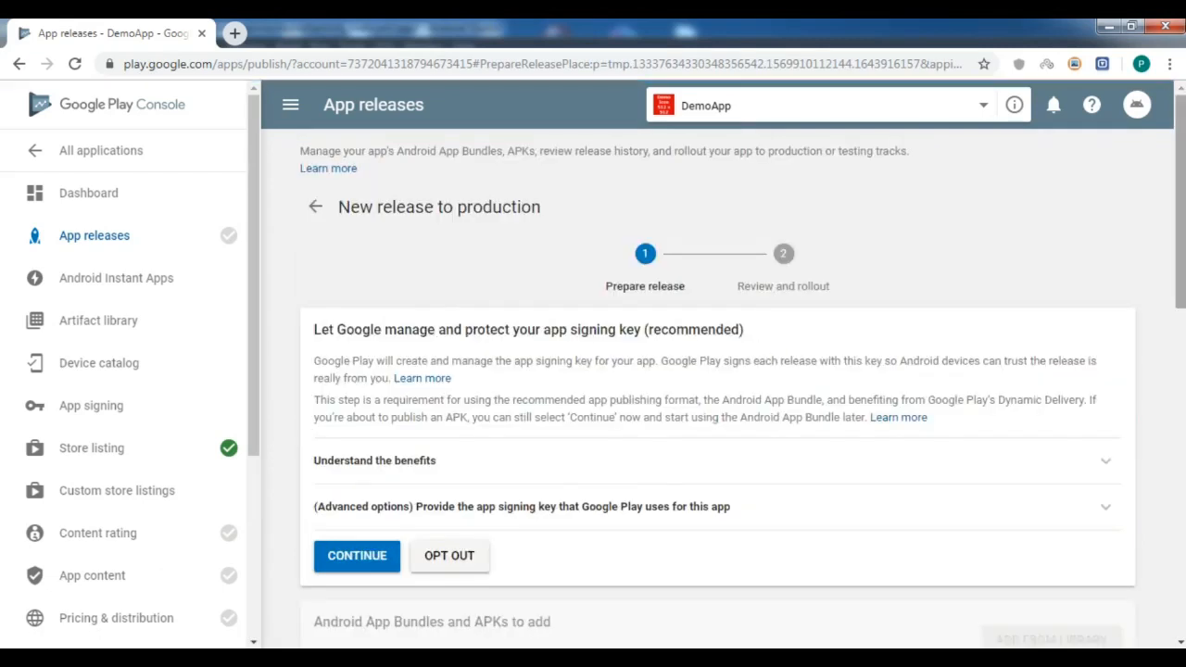
Let Google manage the app signing key and upload DemoApp.apk to the release.
{"action": "scroll", "coordinate": [848, 300], "scroll_direction": "down", "scroll_amount": 2}
{"action": "left_click", "coordinate": [361, 389]}
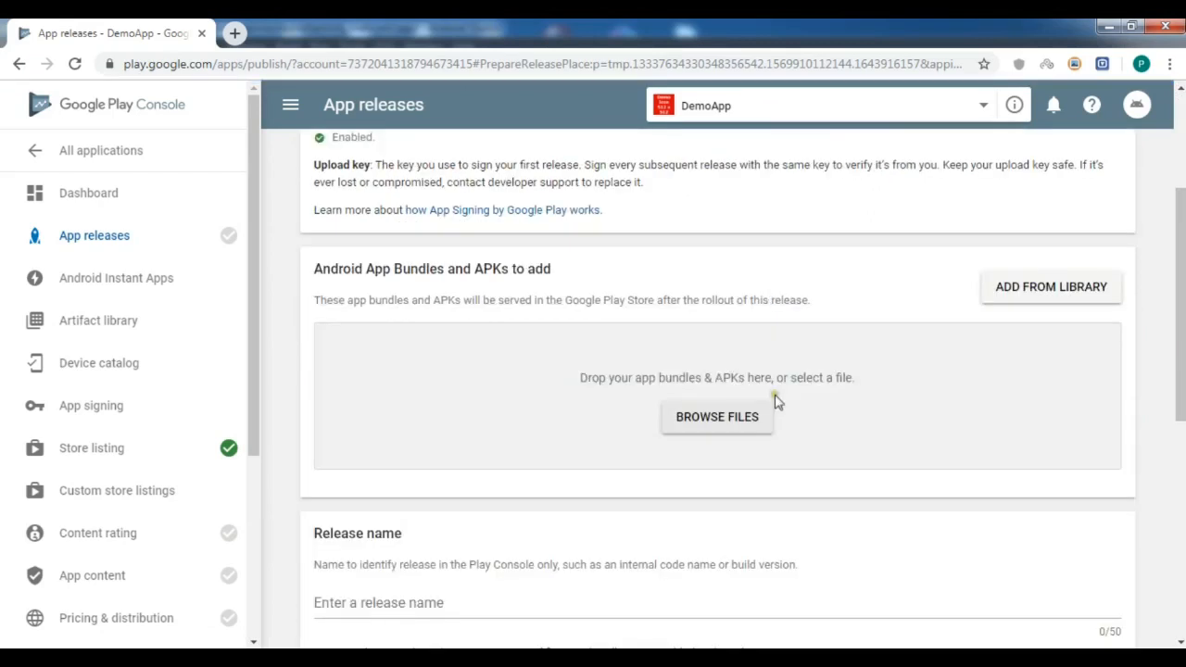
{"action": "left_click", "coordinate": [734, 417]}
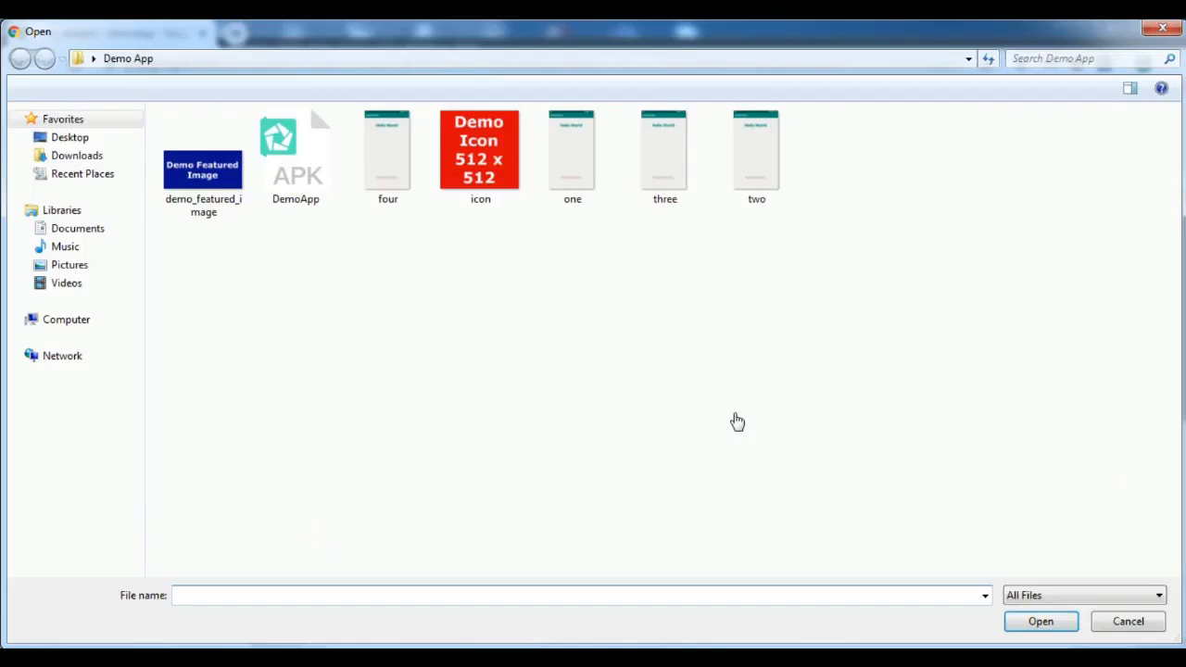
{"action": "double_click", "coordinate": [267, 137]}
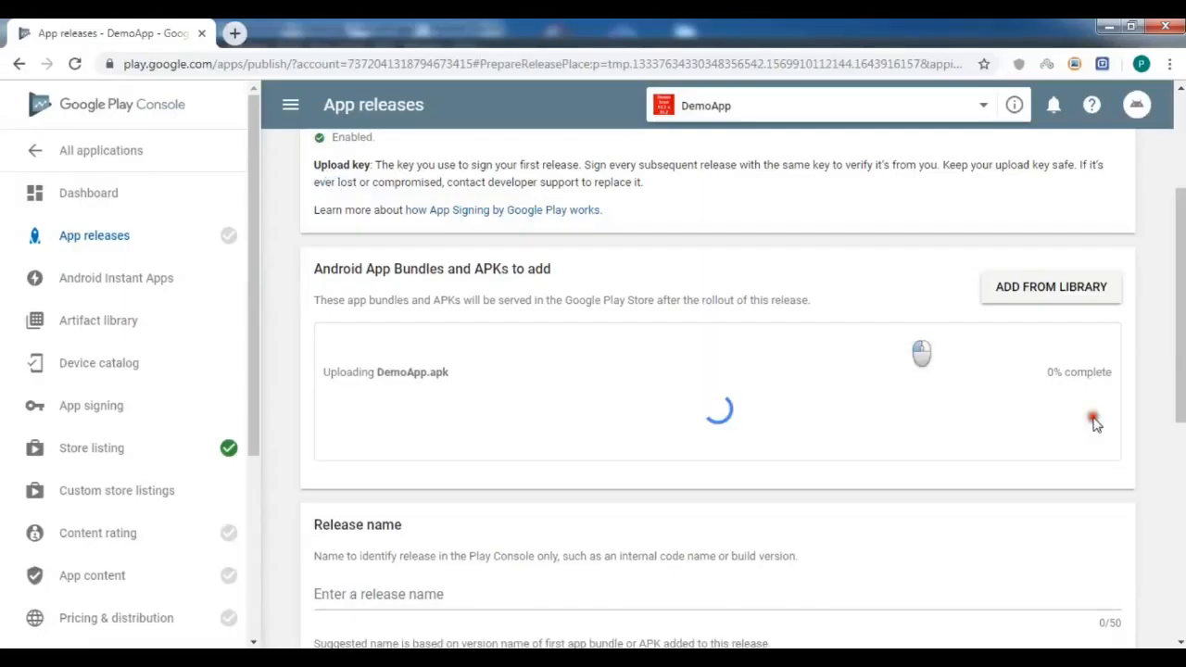
Save the production release draft named 1.0.
{"action": "scroll", "coordinate": [1133, 365], "scroll_direction": "down", "scroll_amount": 1}
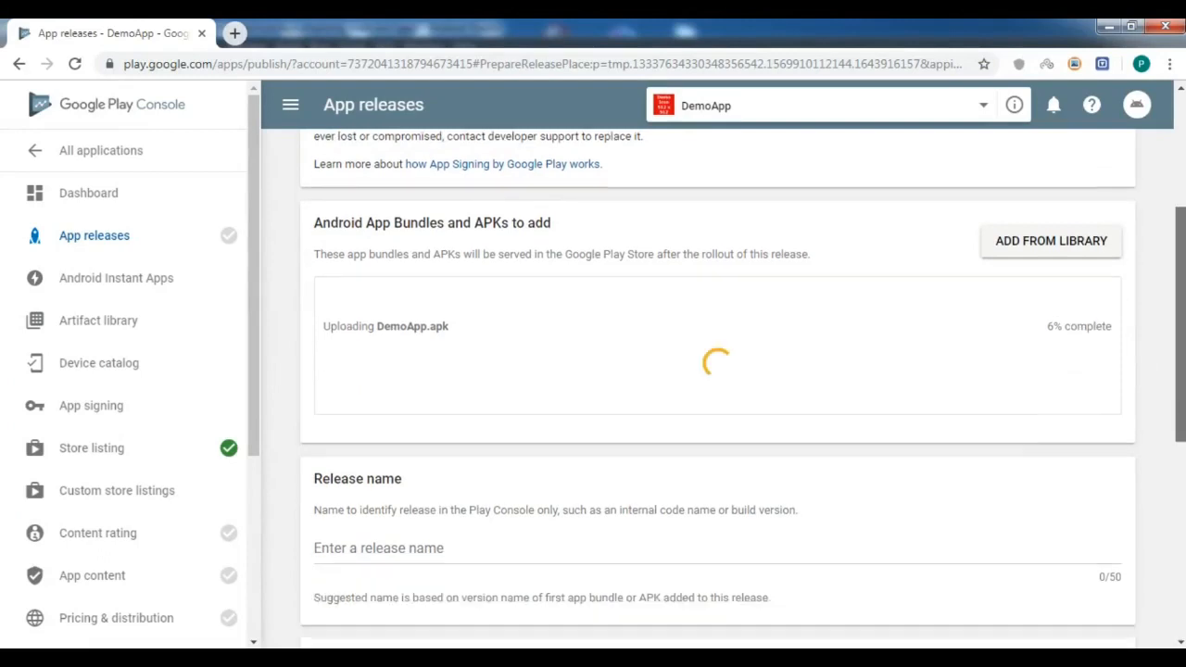
{"action": "left_click_drag", "start_coordinate": [1180, 336], "coordinate": [1180, 341]}
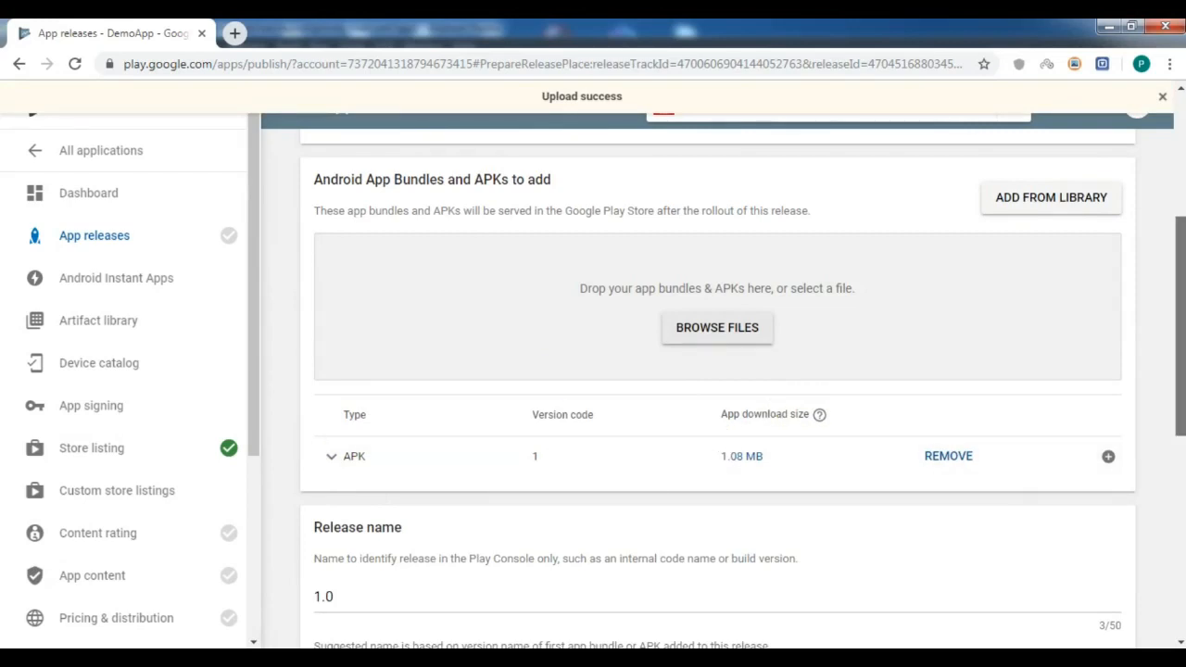
{"action": "scroll", "coordinate": [717, 381], "scroll_direction": "down", "scroll_amount": 6}
{"action": "left_click", "coordinate": [1030, 530]}
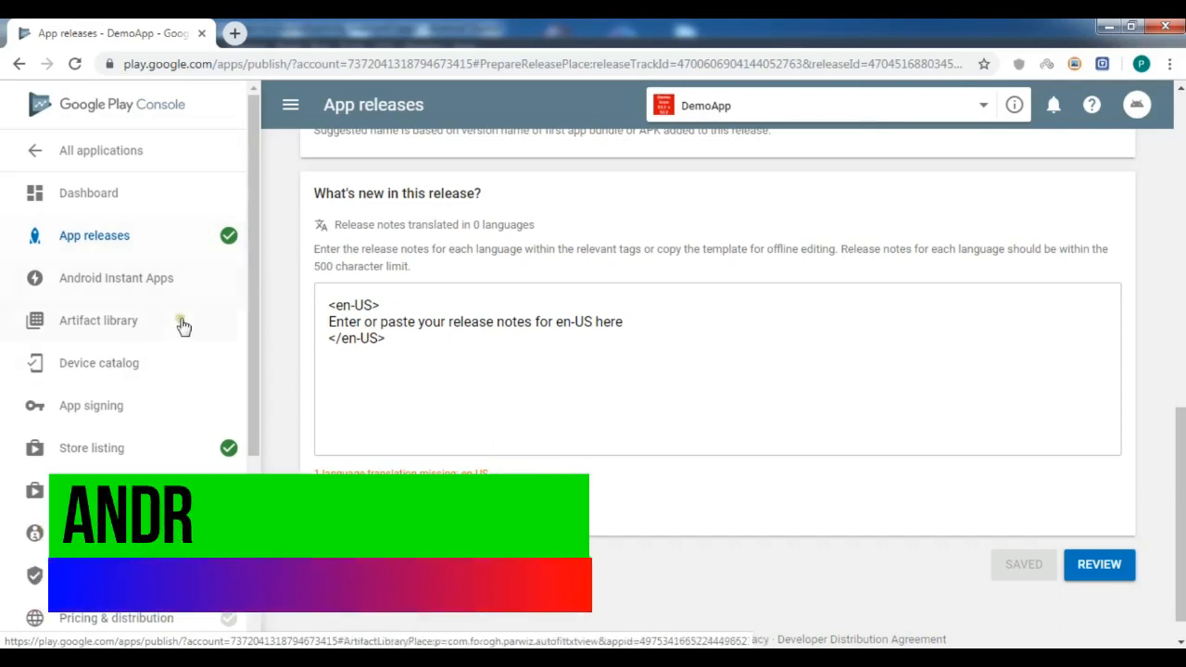
Start the content rating questionnaire and enter and confirm the contact e-mail address.
{"action": "left_click", "coordinate": [93, 533]}
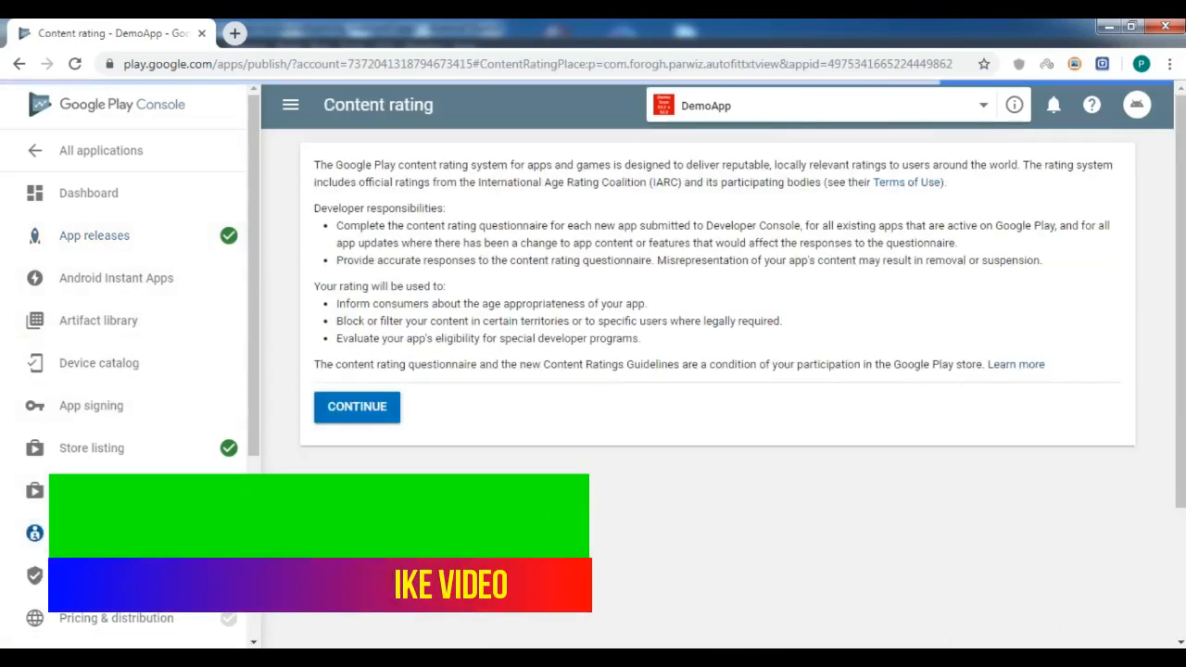
{"action": "left_click", "coordinate": [357, 414]}
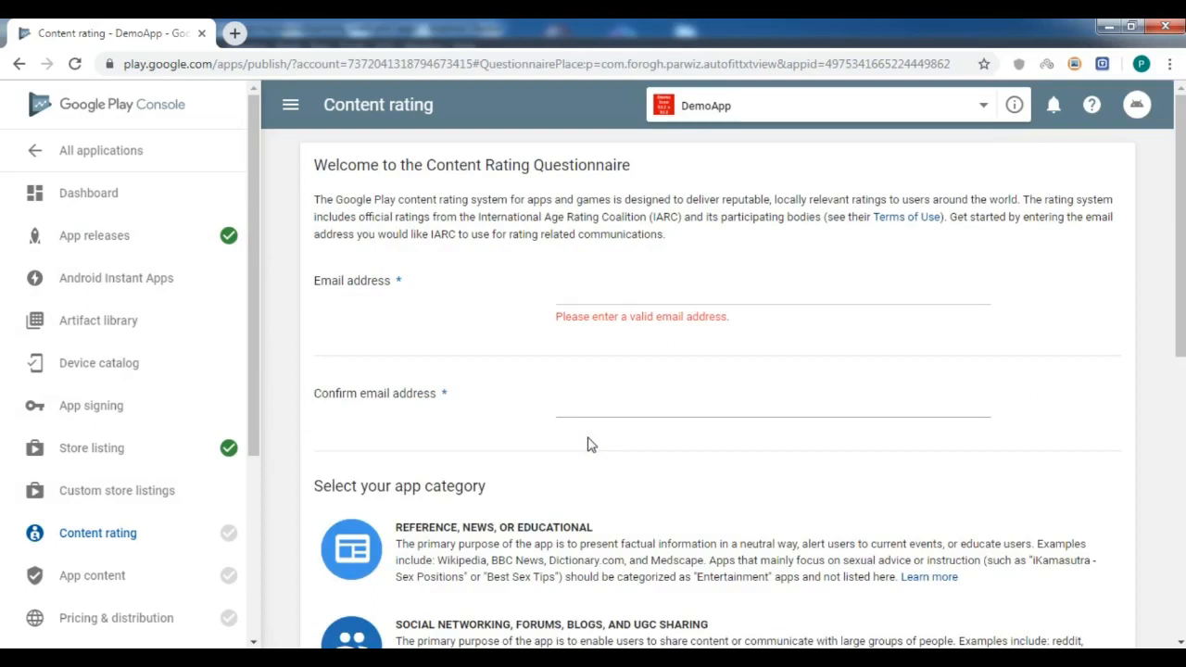
{"action": "left_click", "coordinate": [714, 293]}
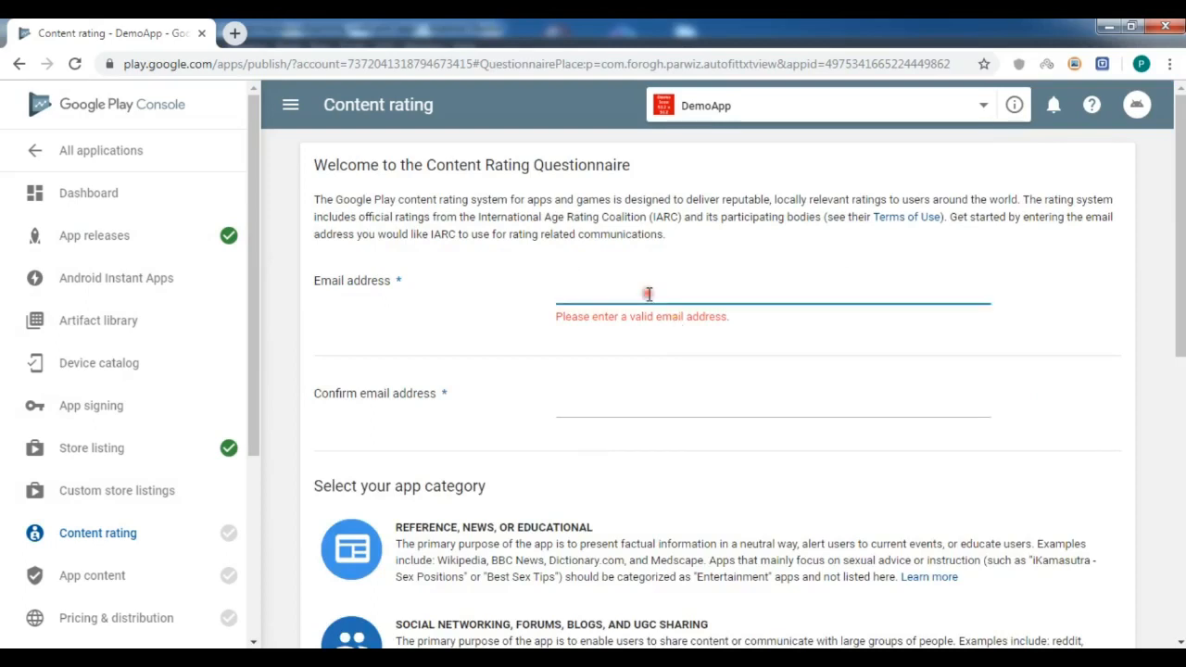
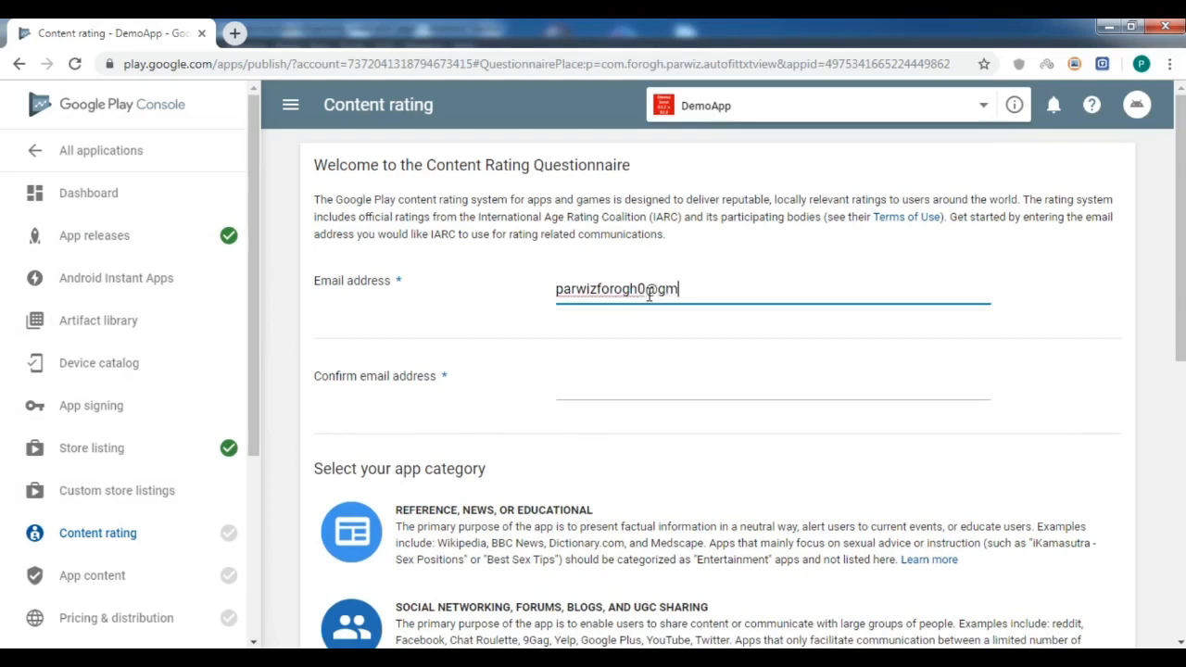
{"action": "key", "text": "ctrl+a"}
{"action": "key", "text": "ctrl+c"}
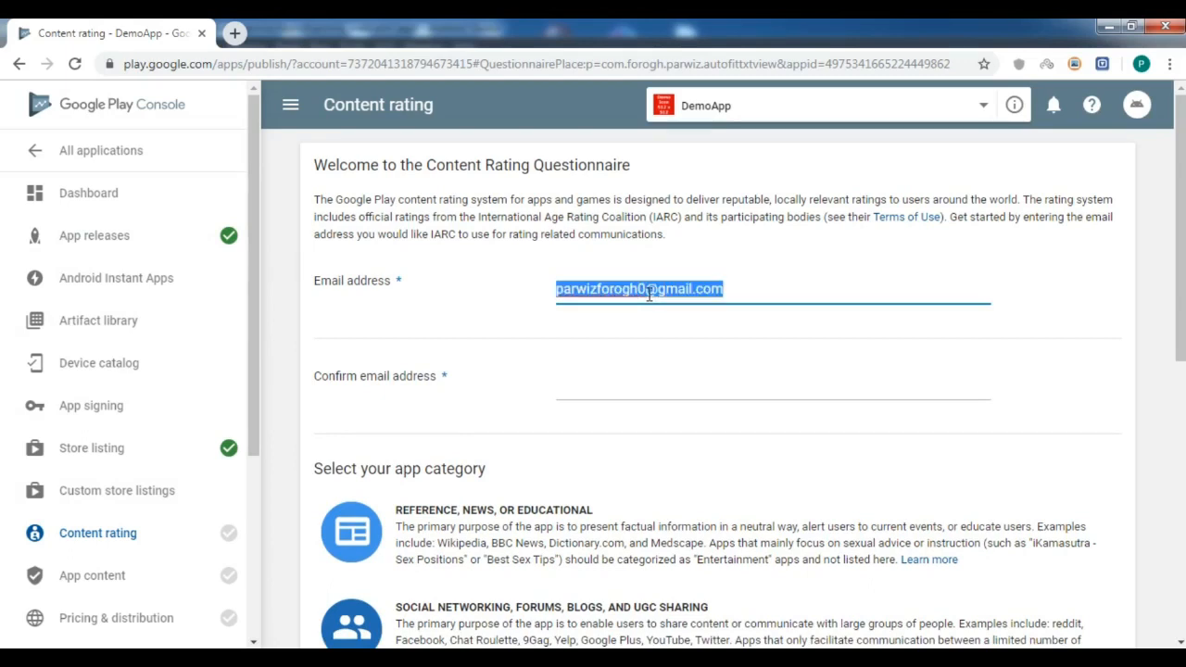
{"action": "left_click", "coordinate": [642, 383]}
{"action": "key", "text": "ctrl+v"}
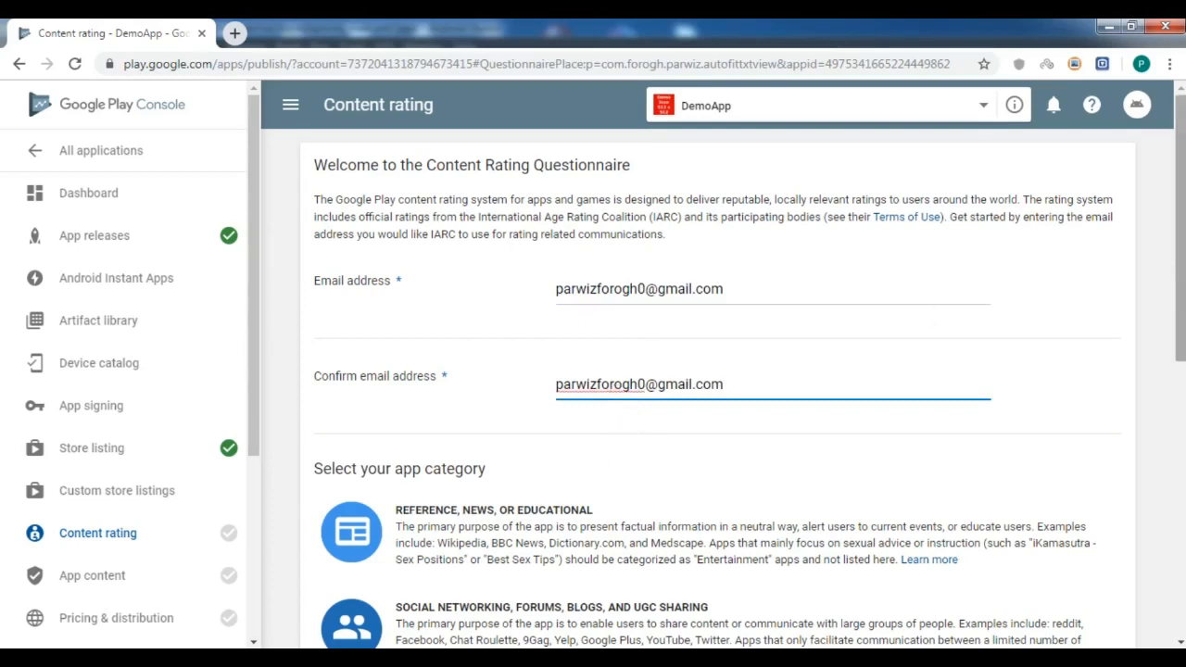
Choose the Reference, News, or Educational app category.
{"action": "scroll", "coordinate": [596, 450], "scroll_direction": "down", "scroll_amount": 3}
{"action": "scroll", "coordinate": [366, 306], "scroll_direction": "down", "scroll_amount": 1}
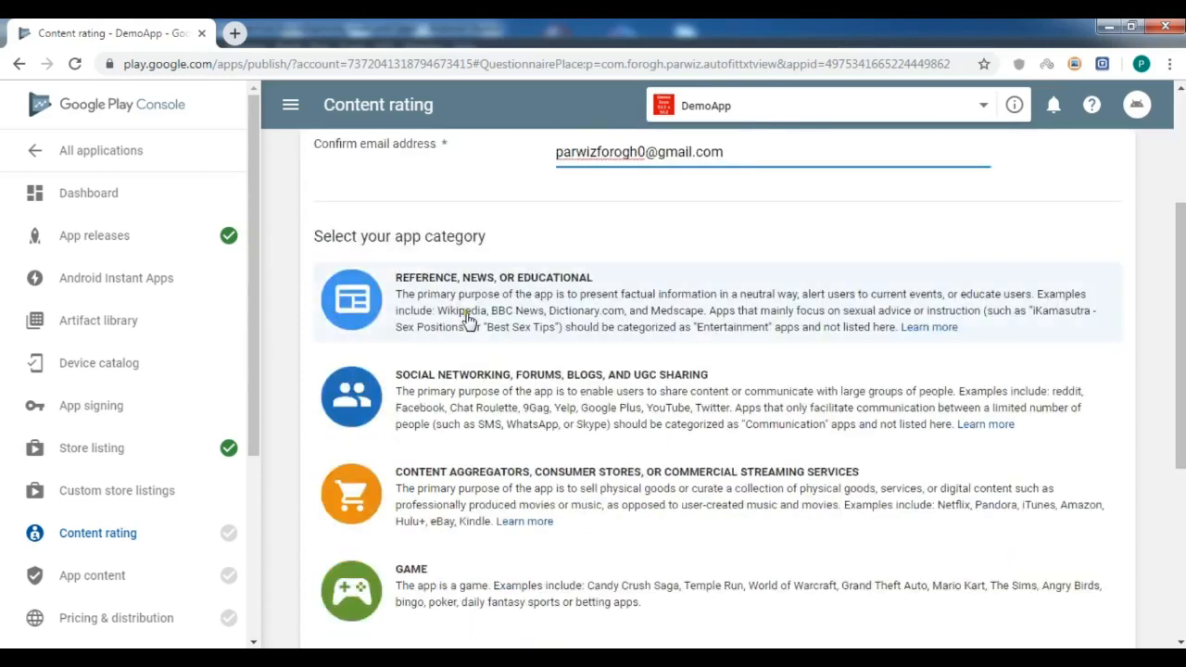
{"action": "left_click", "coordinate": [416, 299]}
{"action": "scroll", "coordinate": [554, 321], "scroll_direction": "down", "scroll_amount": 10}
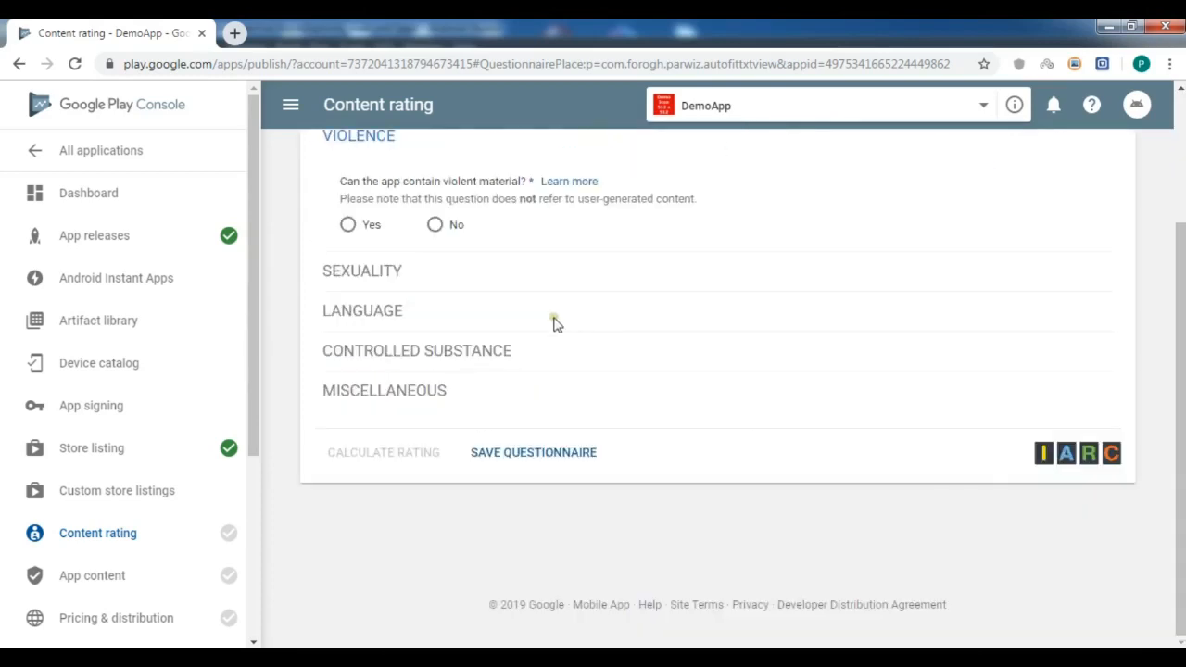
{"action": "scroll", "coordinate": [411, 267], "scroll_direction": "up", "scroll_amount": 1}
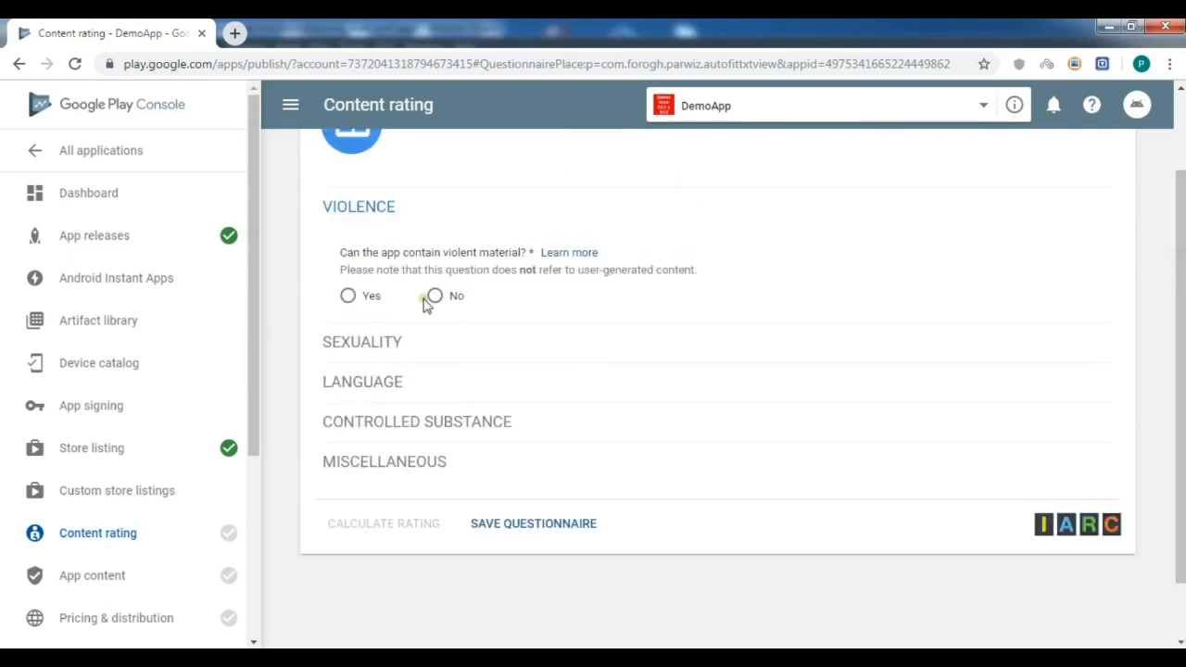
Answer No to violence, sexuality, language, drugs, content sharing, location and purchases, then save.
{"action": "left_click", "coordinate": [435, 299]}
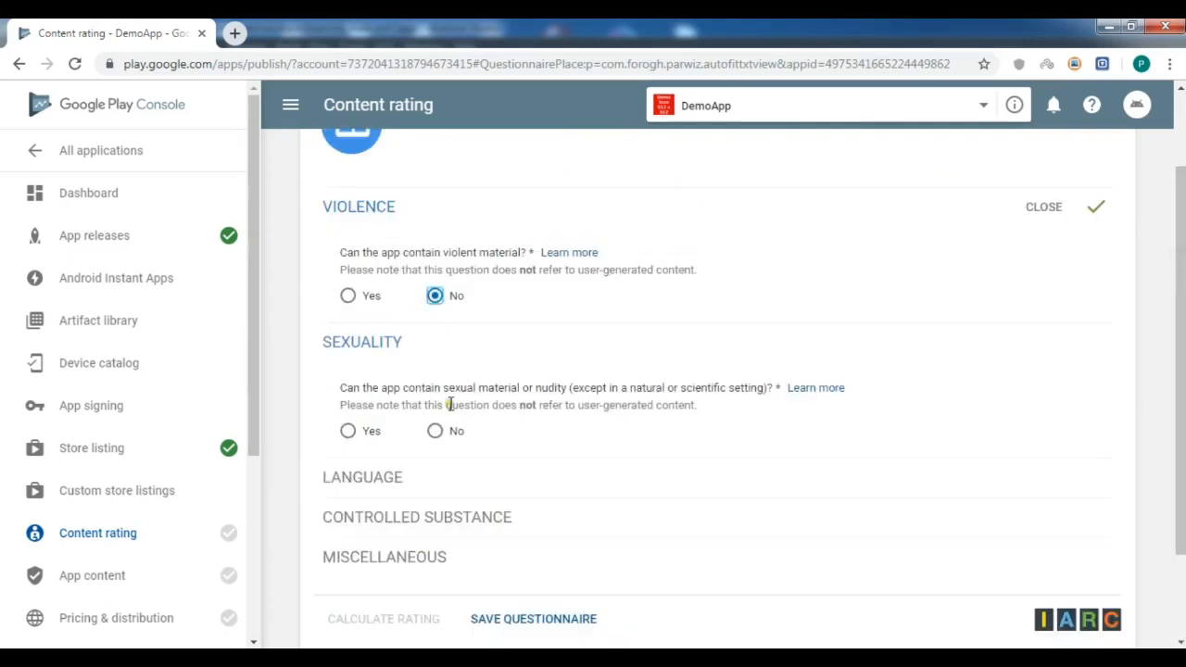
{"action": "left_click", "coordinate": [435, 433]}
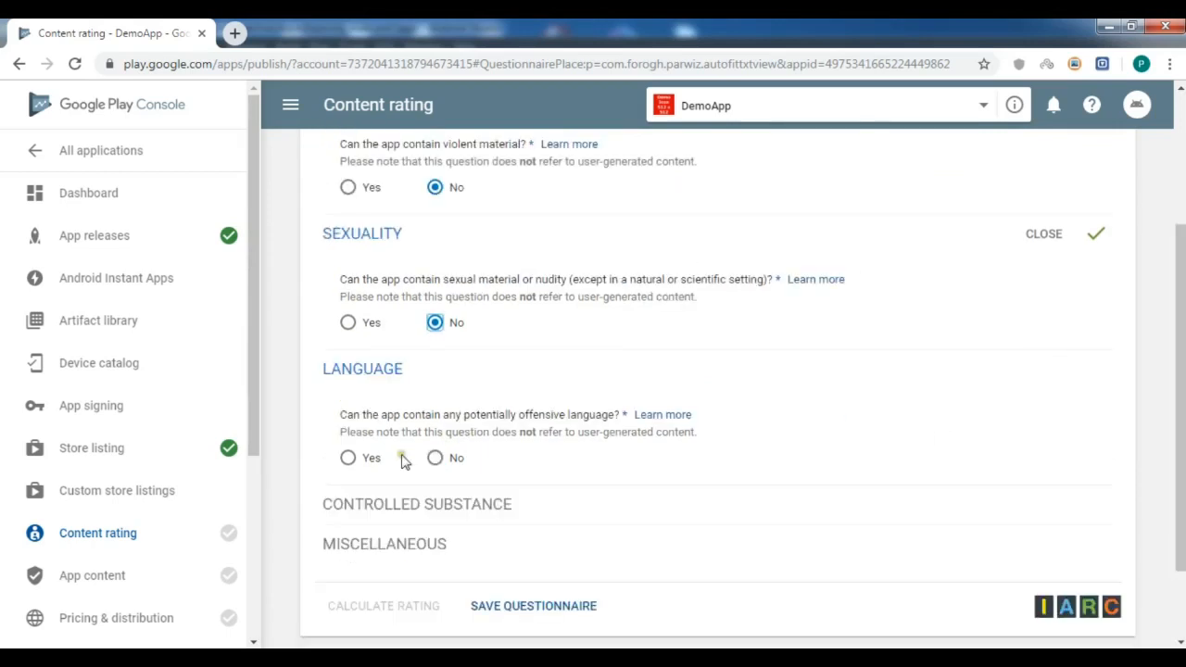
{"action": "left_click", "coordinate": [435, 457]}
{"action": "left_click_drag", "start_coordinate": [1180, 380], "coordinate": [1180, 491]}
{"action": "left_click", "coordinate": [434, 393]}
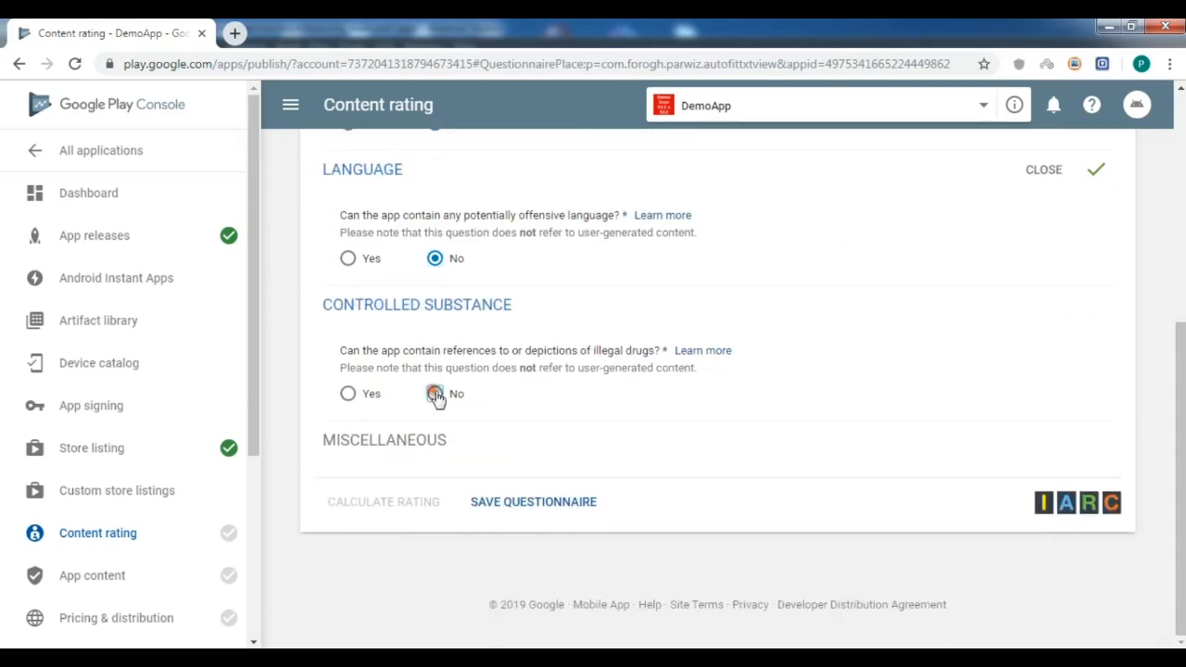
{"action": "left_click", "coordinate": [435, 528]}
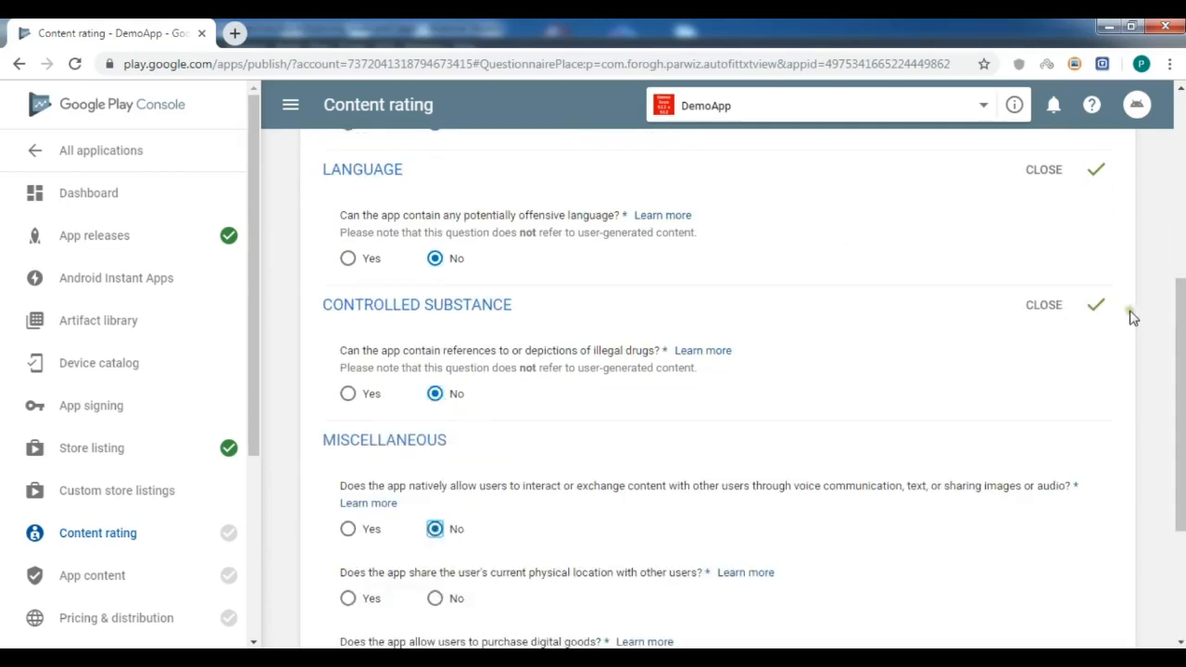
{"action": "scroll", "coordinate": [1180, 408], "scroll_direction": "down", "scroll_amount": 1}
{"action": "scroll", "coordinate": [516, 370], "scroll_direction": "down", "scroll_amount": 1}
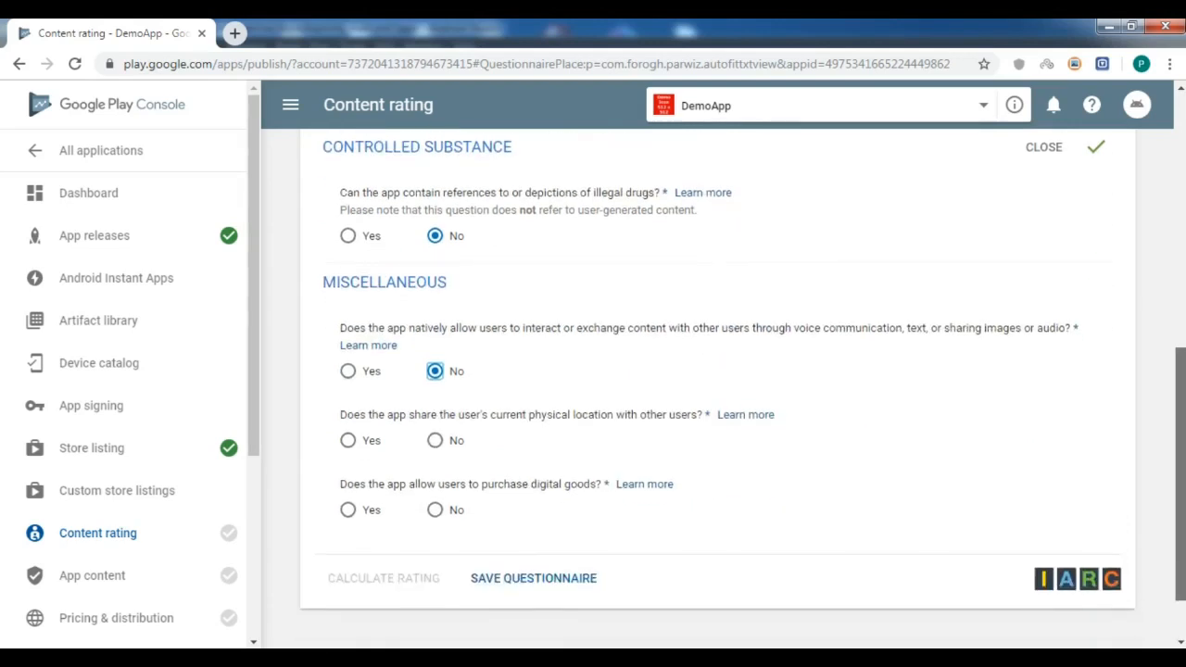
{"action": "left_click", "coordinate": [435, 441]}
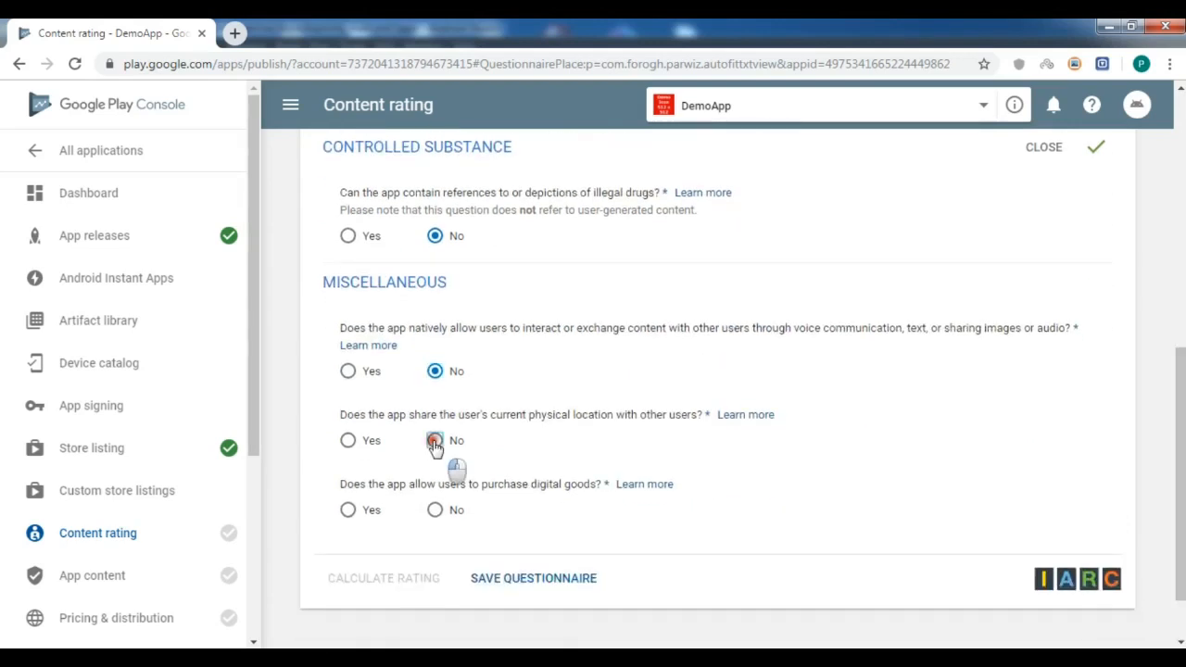
{"action": "left_click", "coordinate": [434, 509]}
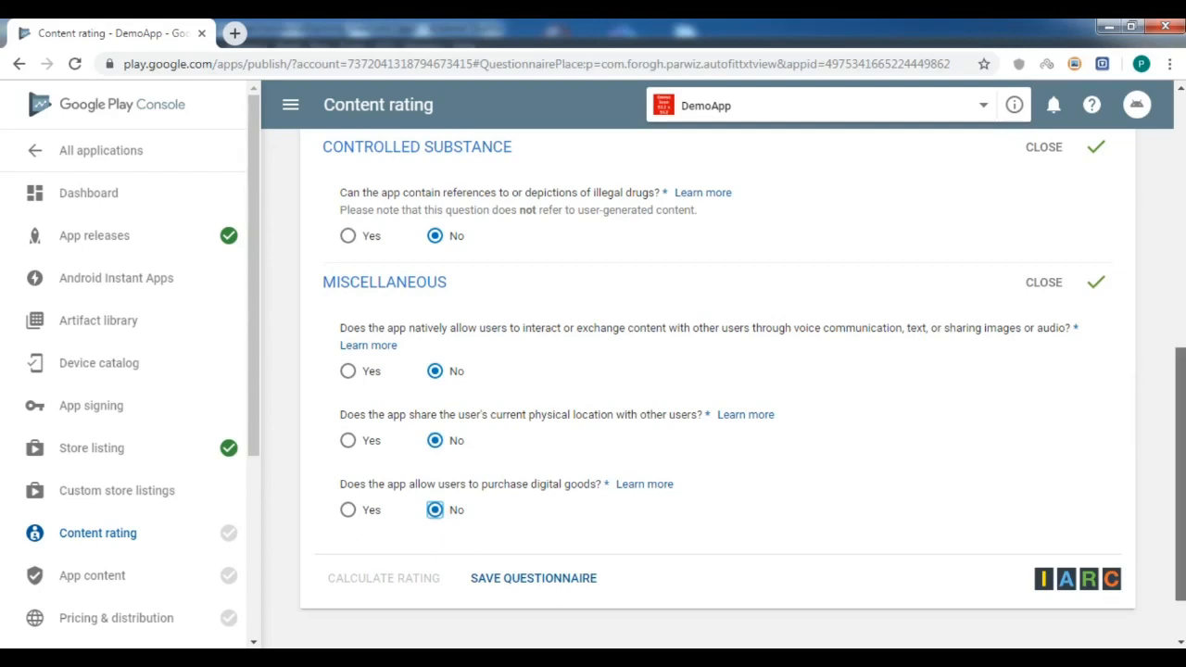
{"action": "scroll", "coordinate": [718, 371], "scroll_direction": "down", "scroll_amount": 1}
{"action": "left_click", "coordinate": [563, 502]}
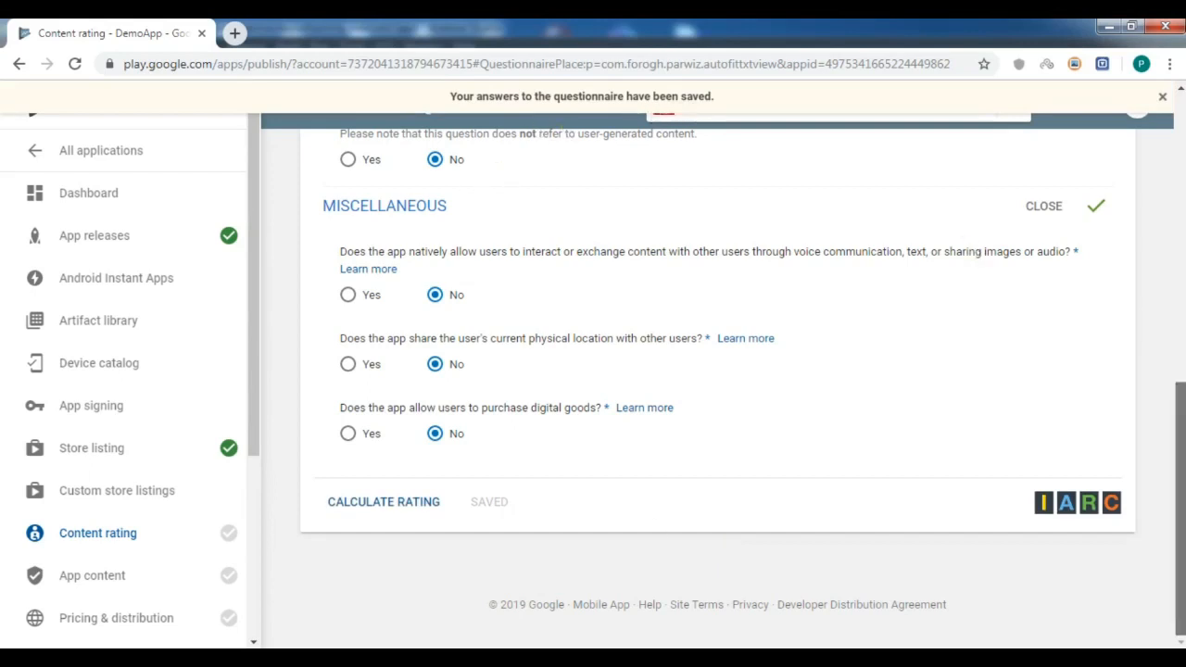
Calculate and apply the 3+ content rating (All ages, Everyone, PEGI 3).
{"action": "left_click", "coordinate": [381, 505]}
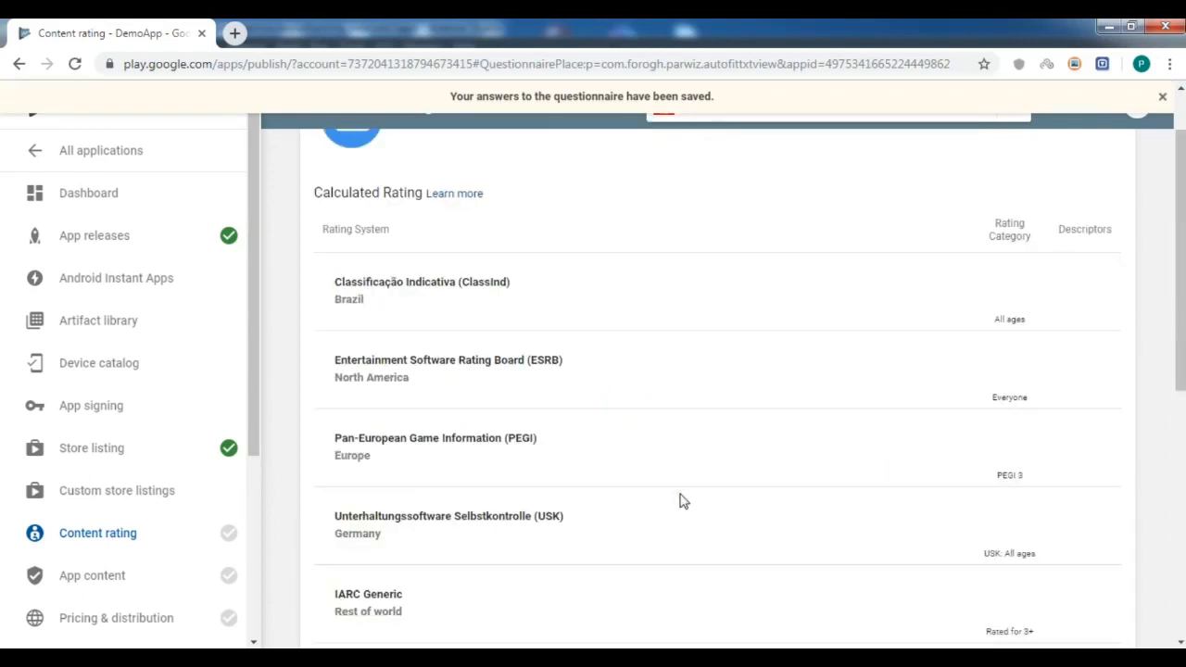
{"action": "scroll", "coordinate": [679, 500], "scroll_direction": "down", "scroll_amount": 10}
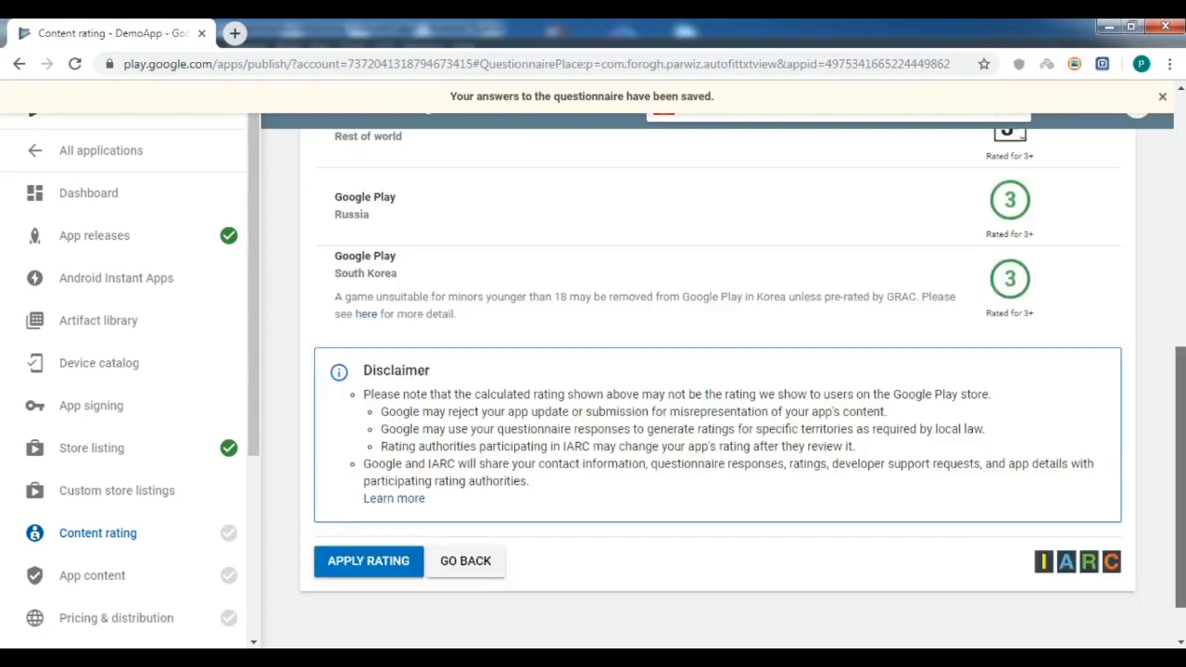
{"action": "left_click", "coordinate": [405, 528]}
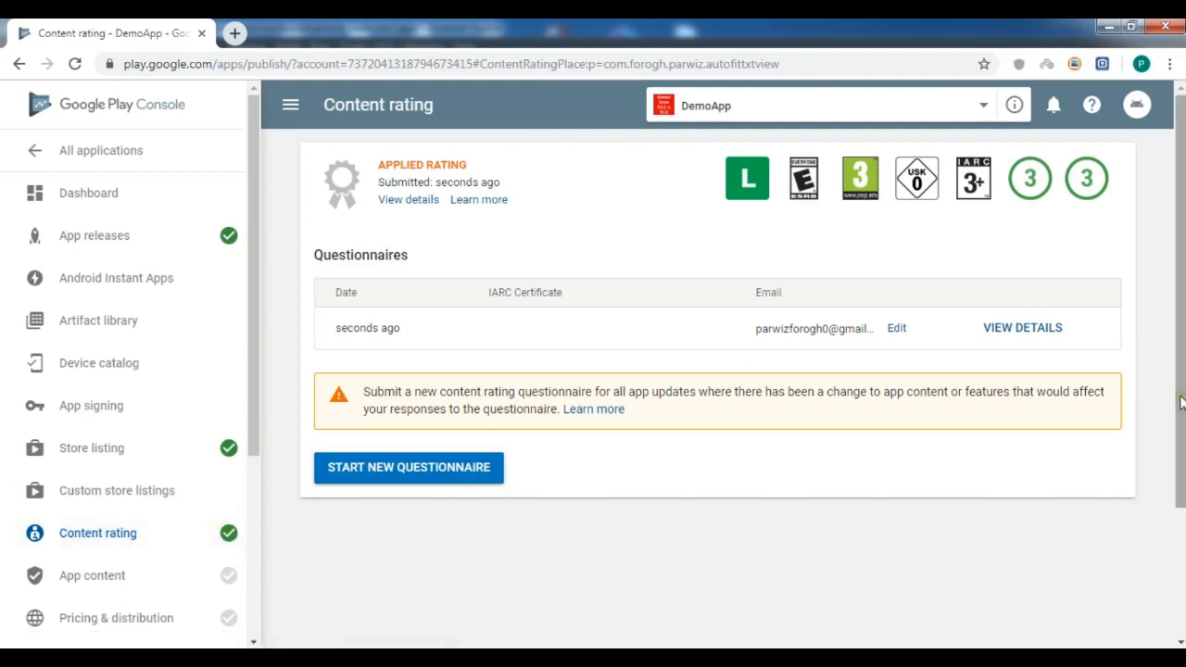
{"action": "scroll", "coordinate": [1181, 401], "scroll_direction": "down", "scroll_amount": 1}
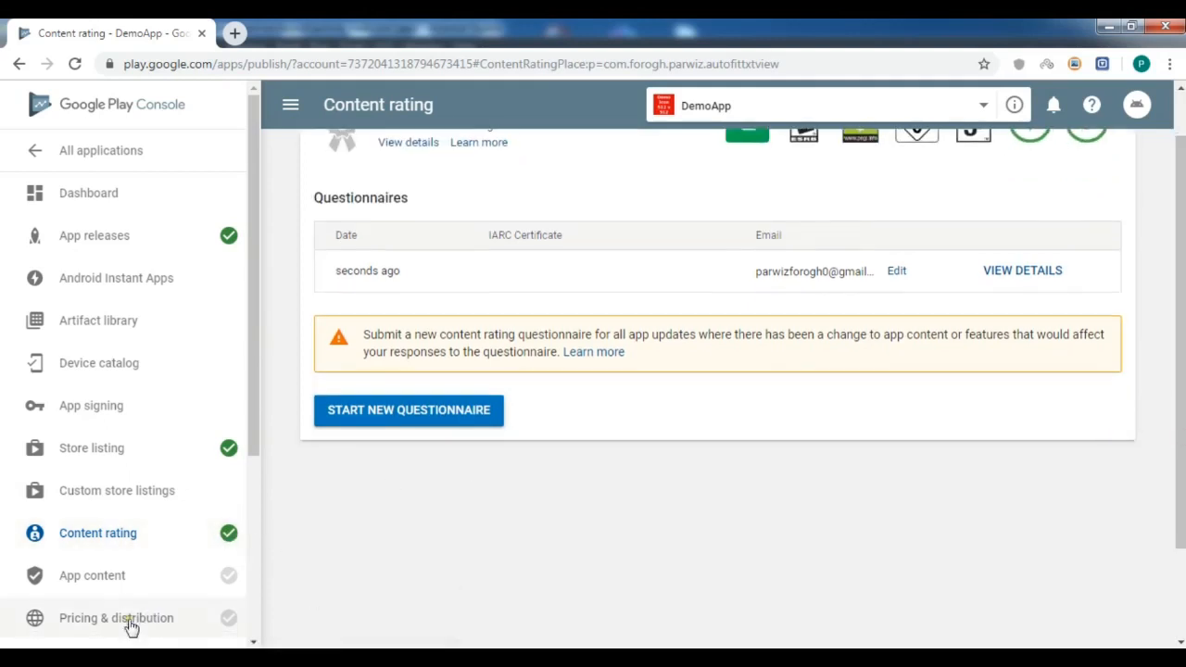
Open App content and review its Target audience and content section.
{"action": "left_click", "coordinate": [83, 578]}
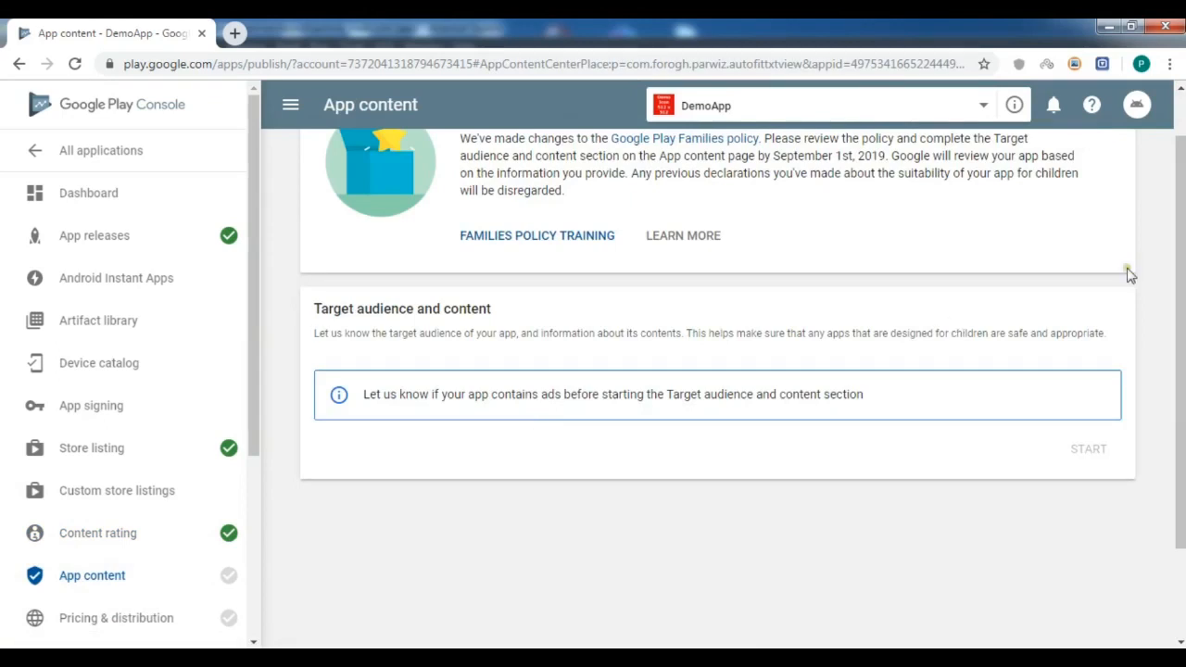
{"action": "scroll", "coordinate": [566, 410], "scroll_direction": "down", "scroll_amount": 1}
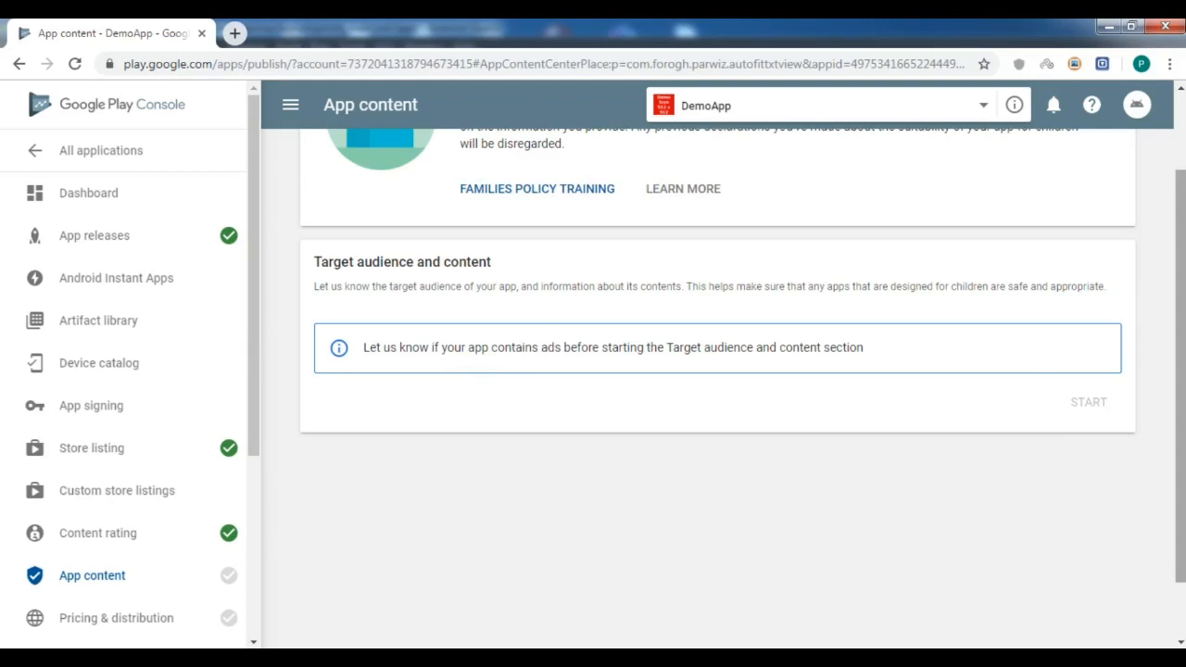
{"action": "scroll", "coordinate": [1045, 359], "scroll_direction": "down", "scroll_amount": 2}
{"action": "scroll", "coordinate": [741, 389], "scroll_direction": "up", "scroll_amount": 1}
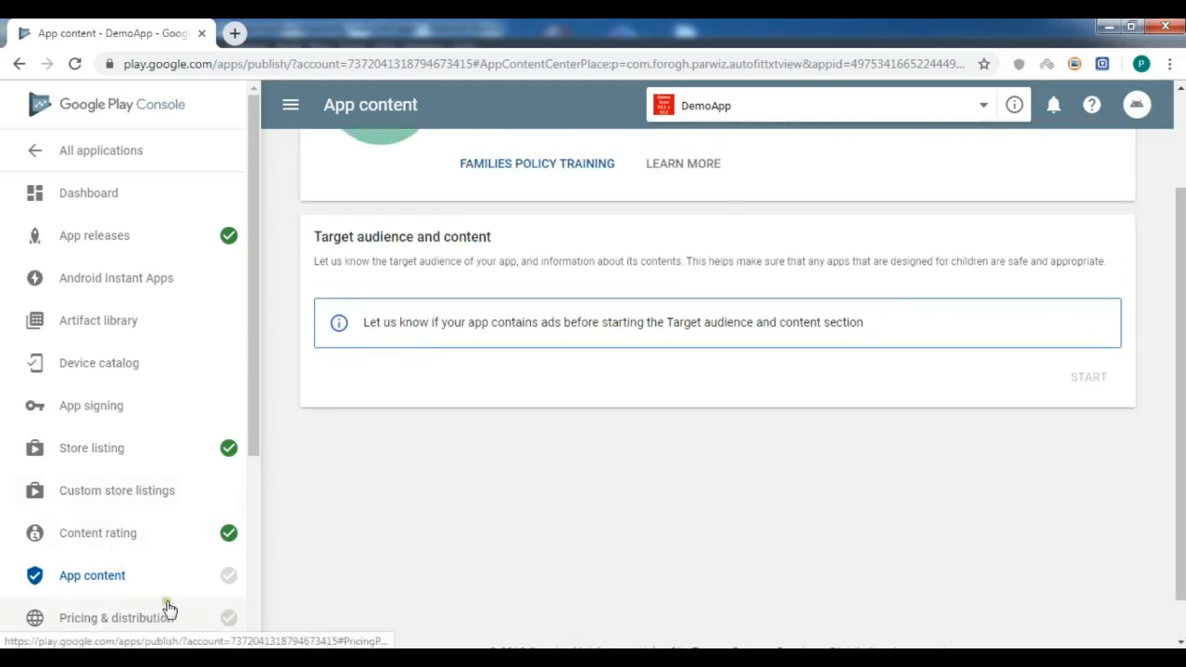
Make DemoApp available in all countries under Pricing & distribution.
{"action": "left_click", "coordinate": [124, 623]}
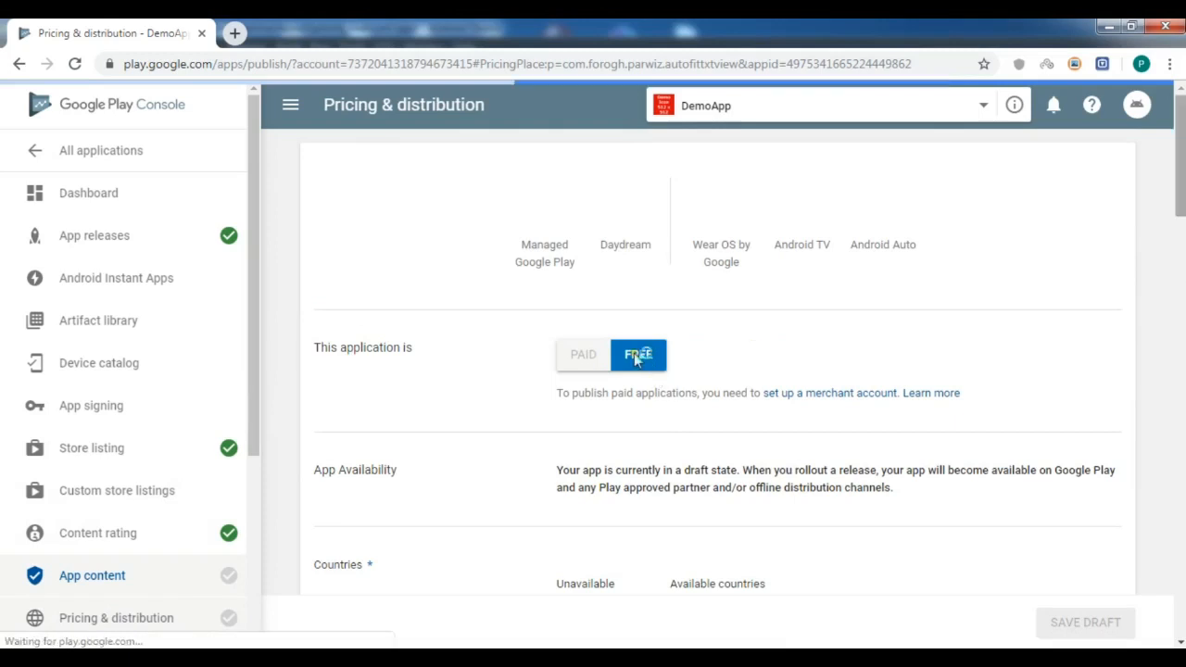
{"action": "scroll", "coordinate": [635, 359], "scroll_direction": "down", "scroll_amount": 3}
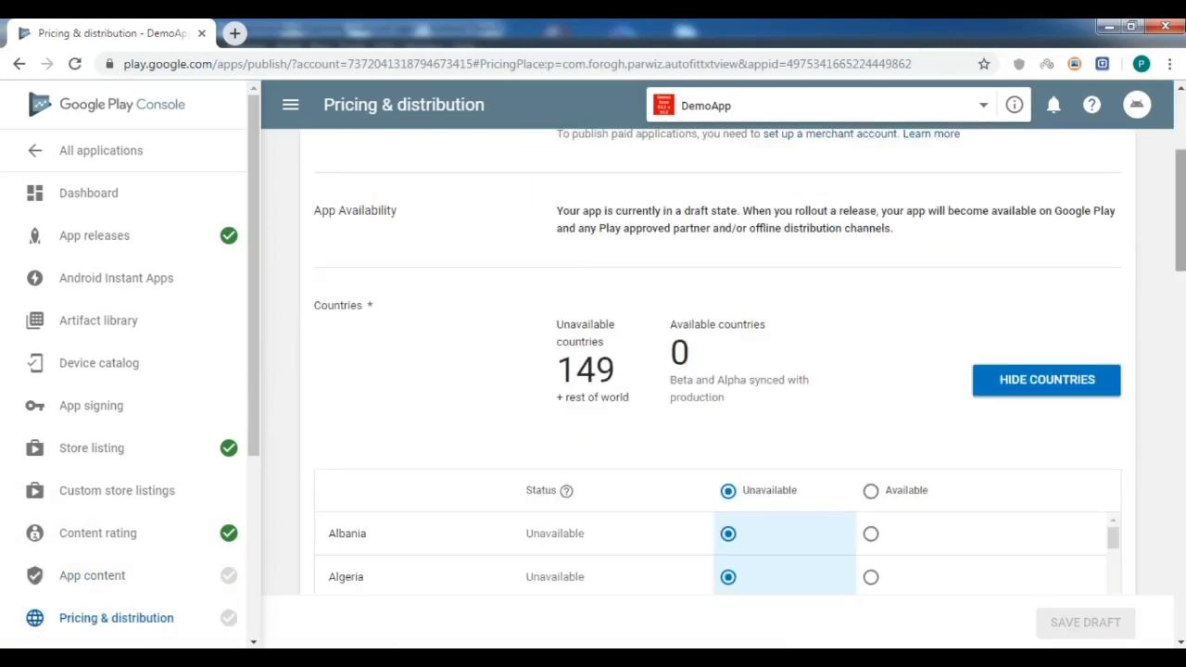
{"action": "left_click", "coordinate": [871, 490]}
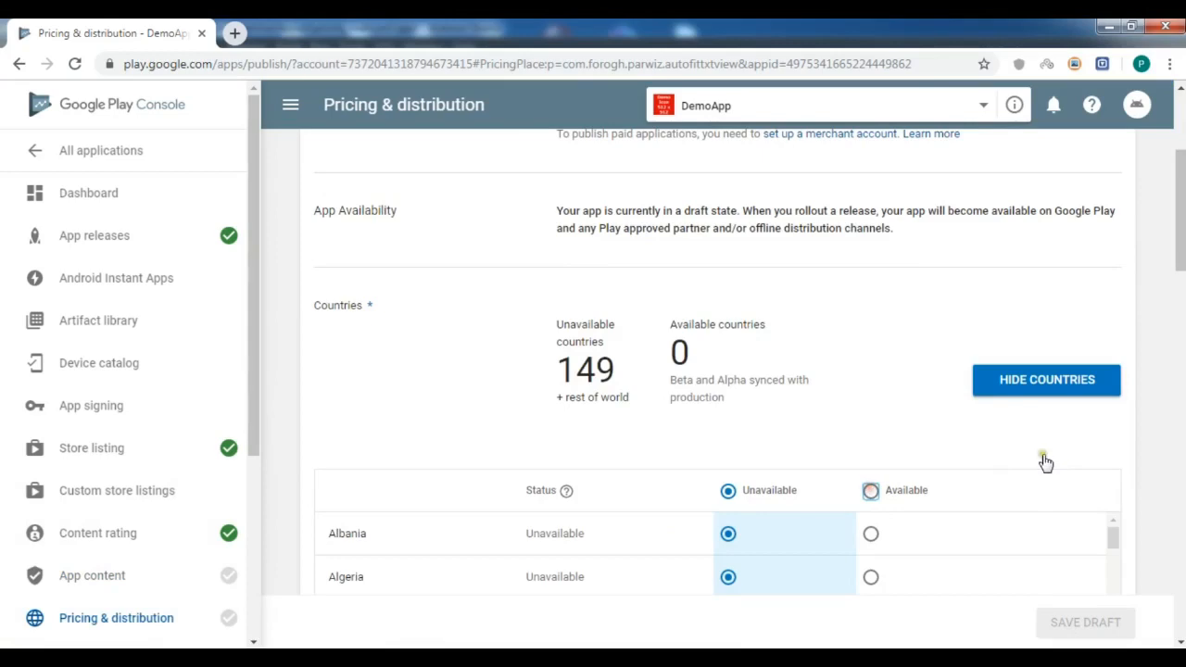
{"action": "left_click", "coordinate": [870, 490]}
{"action": "scroll", "coordinate": [1014, 379], "scroll_direction": "down", "scroll_amount": 3}
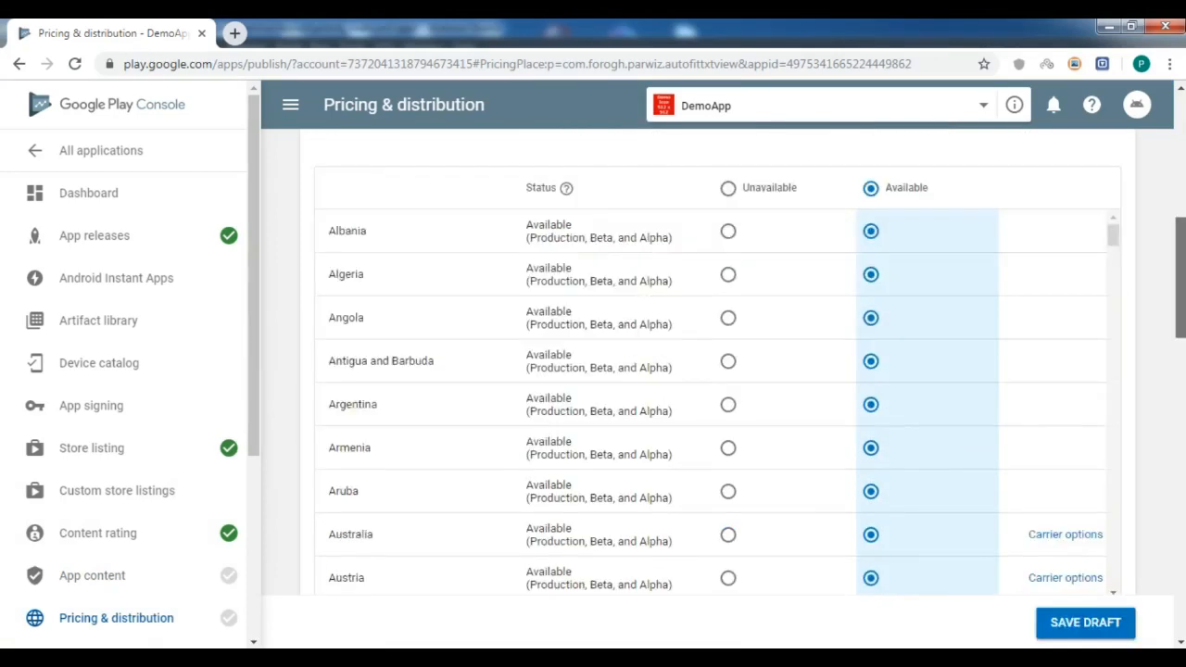
{"action": "left_click_drag", "start_coordinate": [1180, 280], "coordinate": [1181, 378]}
{"action": "scroll", "coordinate": [718, 371], "scroll_direction": "down", "scroll_amount": 2}
{"action": "scroll", "coordinate": [718, 371], "scroll_direction": "up", "scroll_amount": 3}
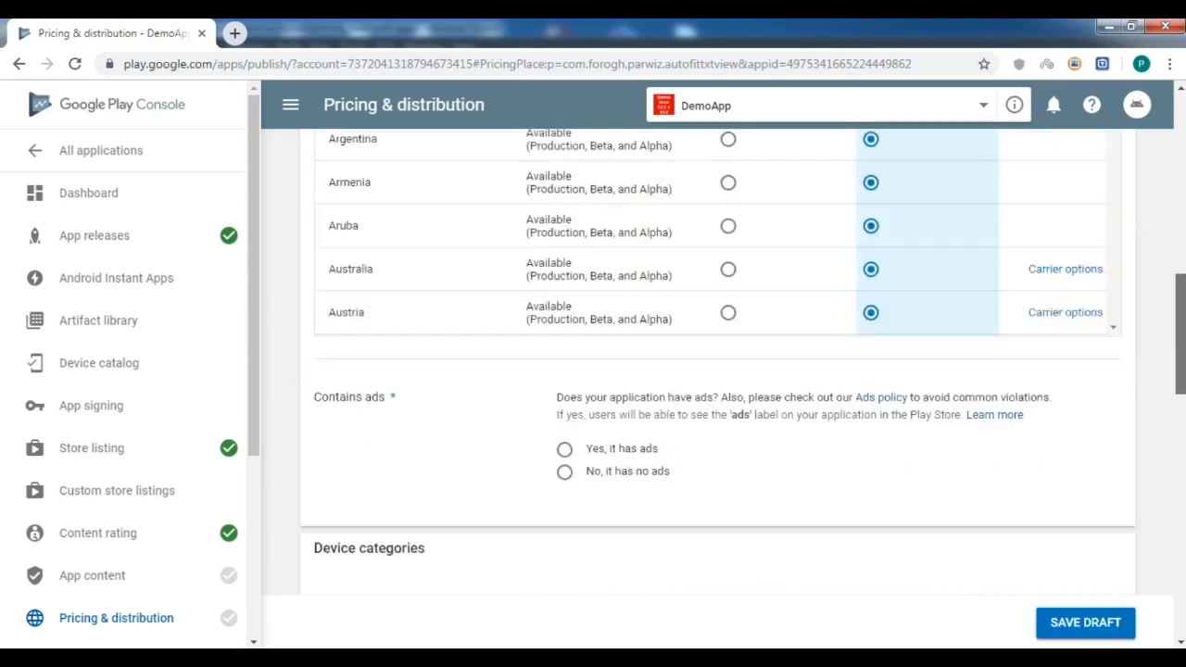
{"action": "scroll", "coordinate": [718, 370], "scroll_direction": "down", "scroll_amount": 1}
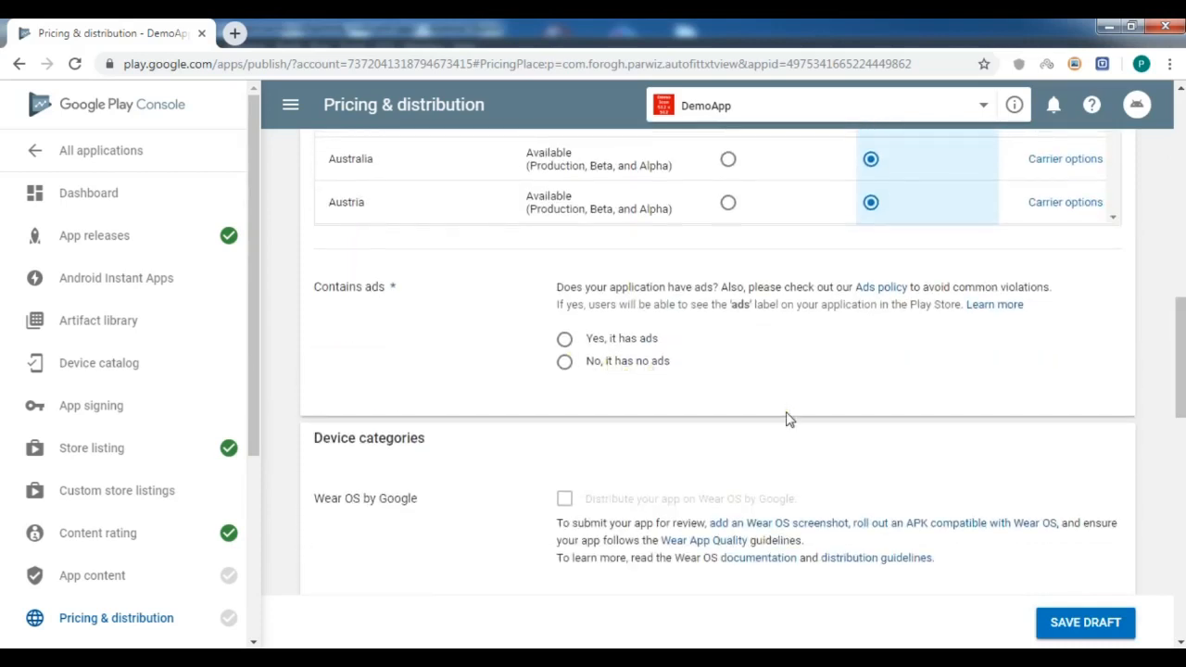
Declare the app contains ads, accept content guidelines and US export laws, and save.
{"action": "left_click", "coordinate": [566, 341]}
{"action": "scroll", "coordinate": [1082, 348], "scroll_direction": "down", "scroll_amount": 3}
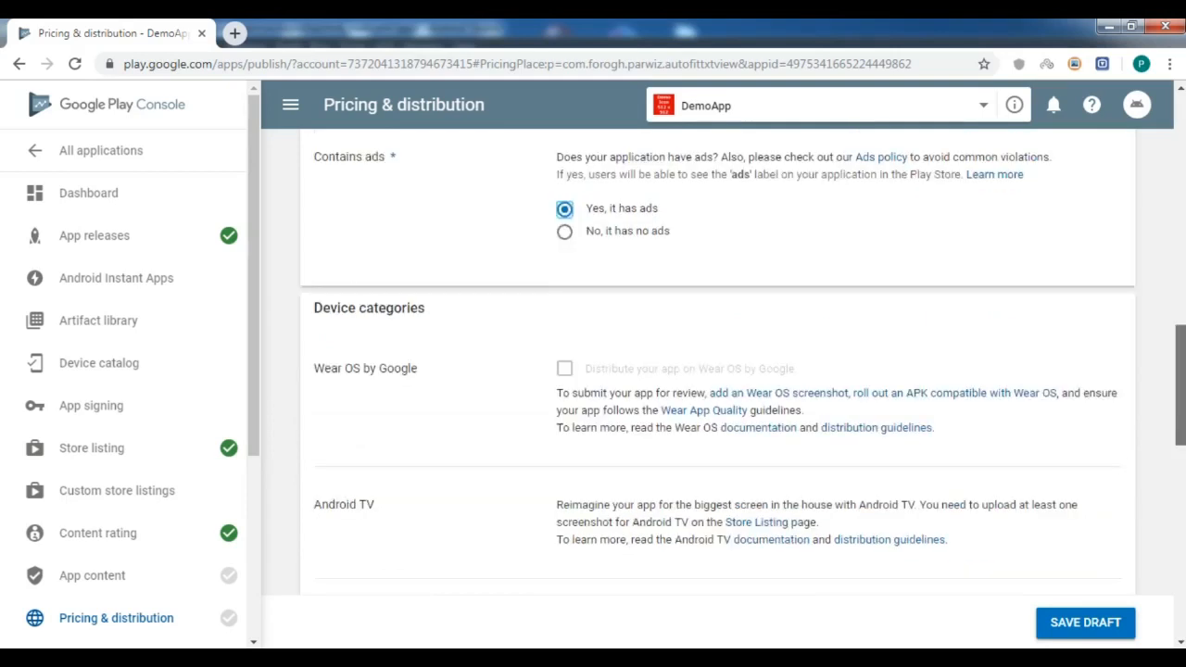
{"action": "scroll", "coordinate": [717, 370], "scroll_direction": "down", "scroll_amount": 3}
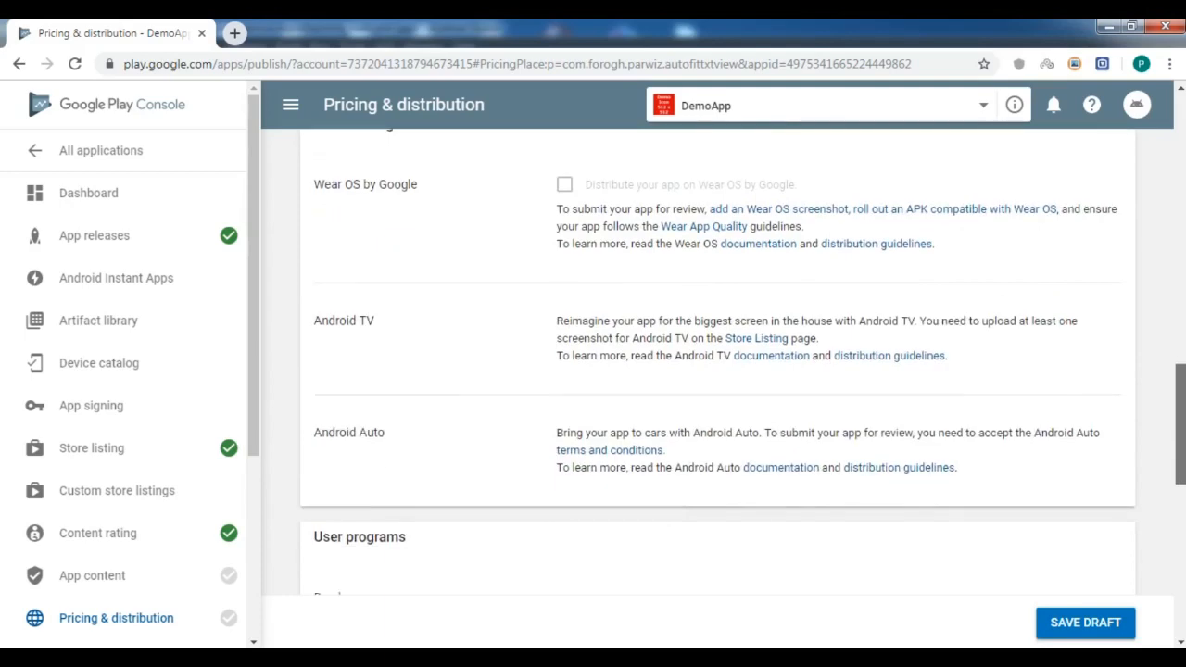
{"action": "scroll", "coordinate": [717, 371], "scroll_direction": "down", "scroll_amount": 3}
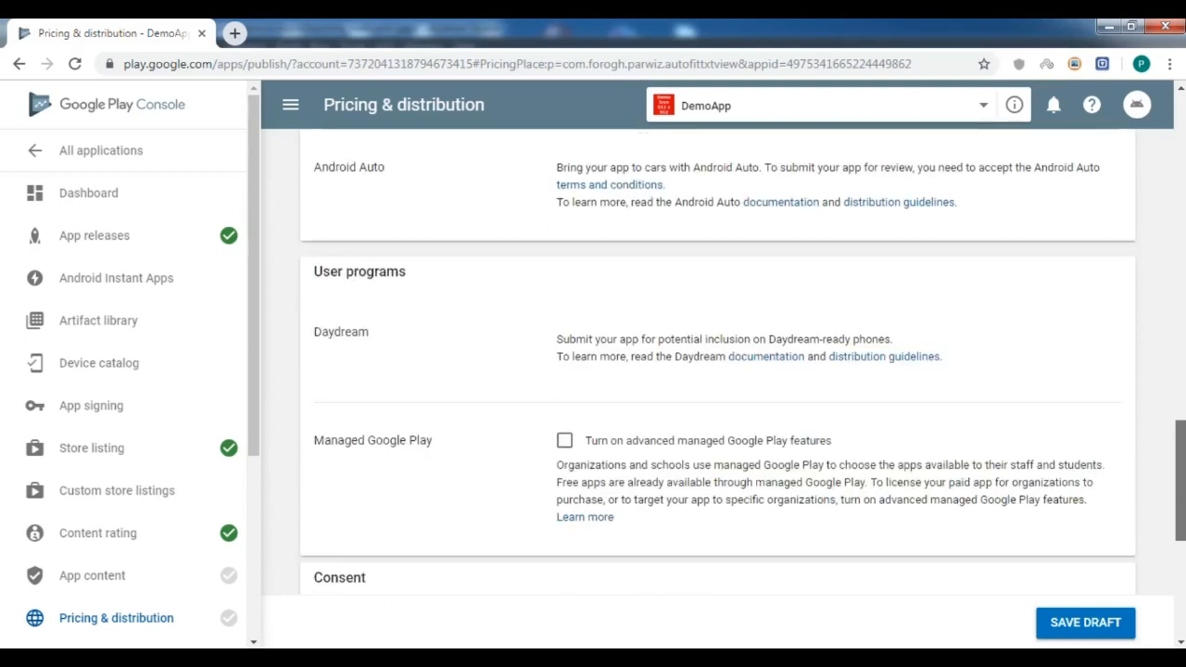
{"action": "scroll", "coordinate": [639, 369], "scroll_direction": "down", "scroll_amount": 3}
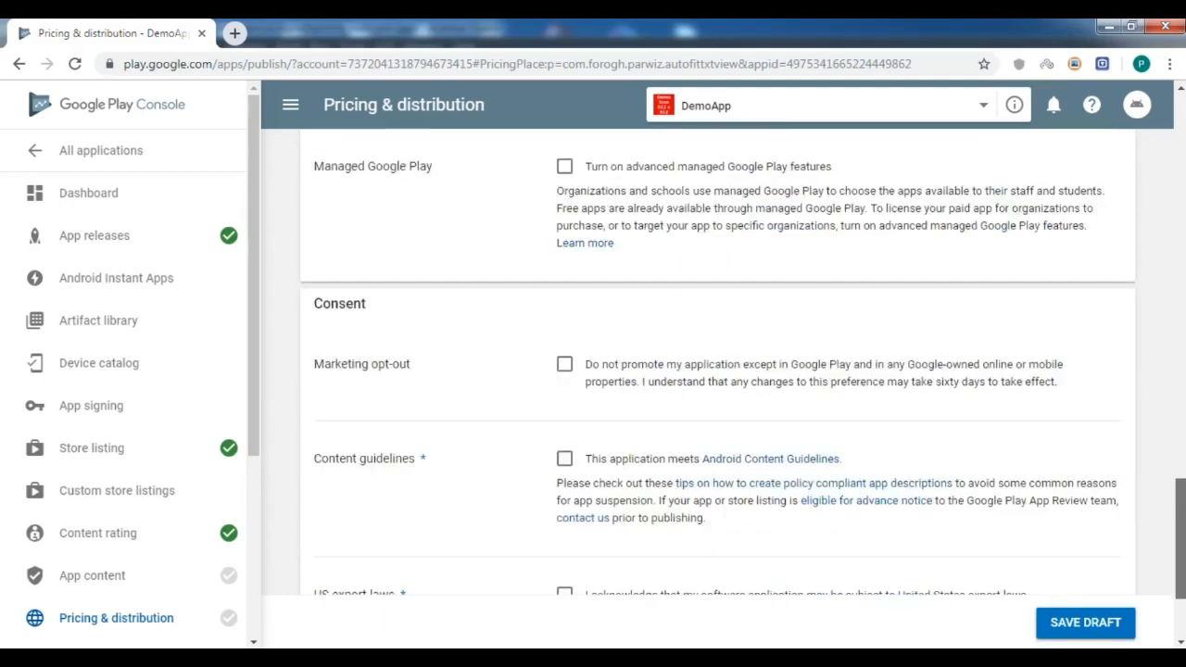
{"action": "left_click", "coordinate": [564, 348]}
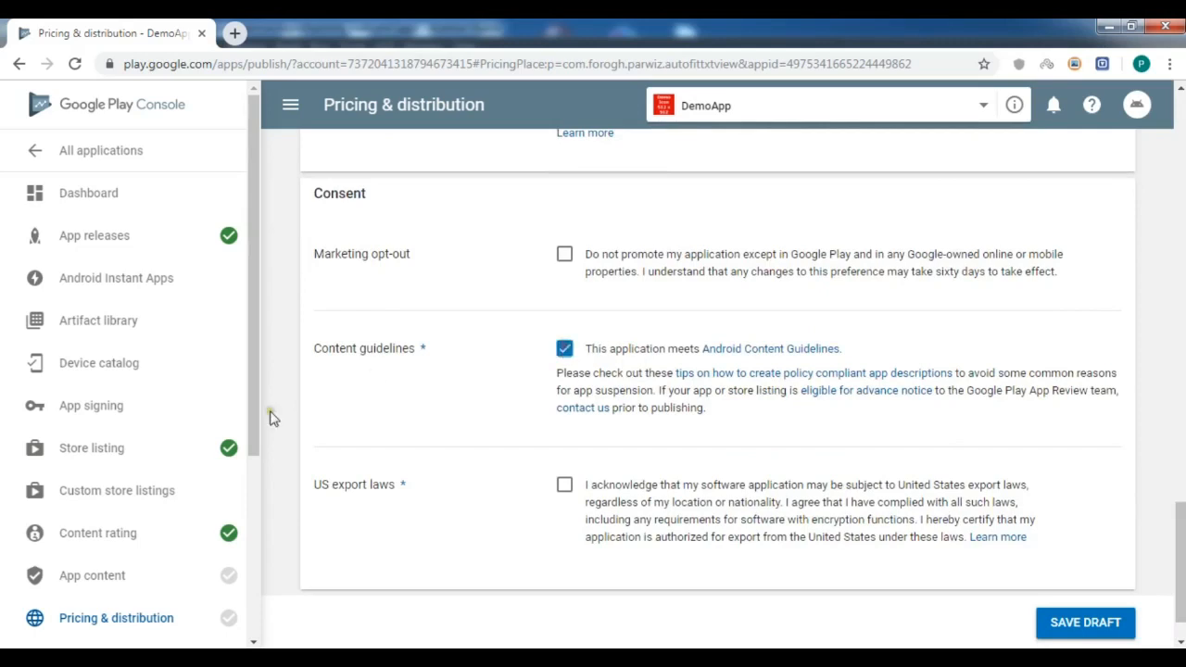
{"action": "left_click", "coordinate": [565, 486]}
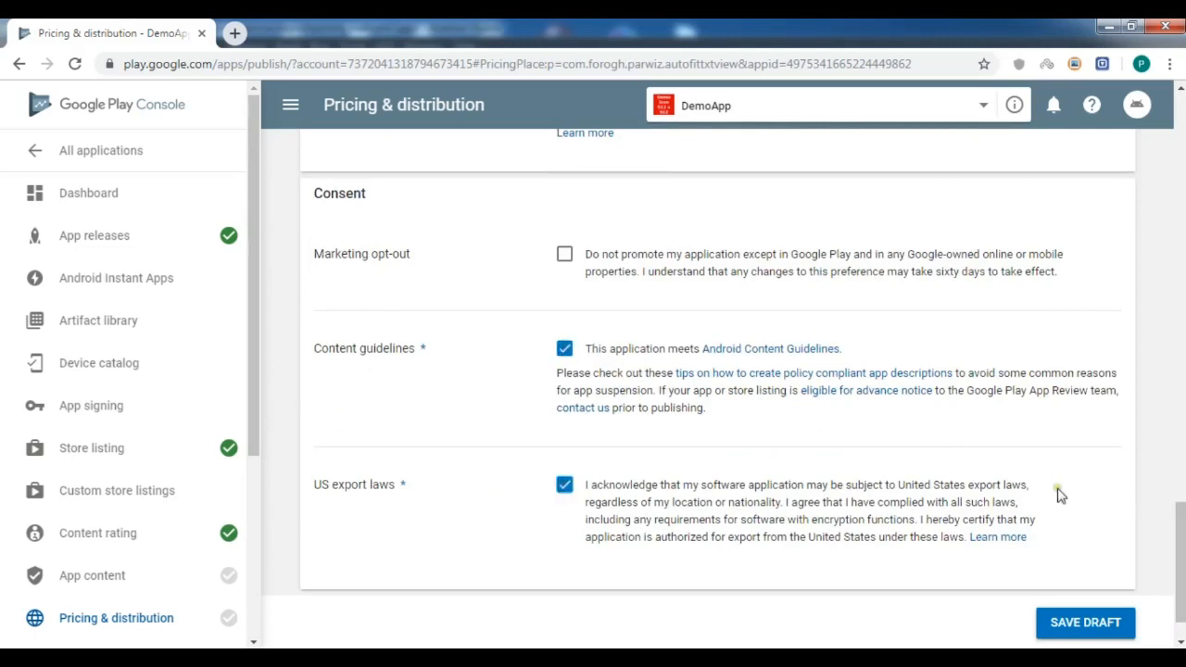
{"action": "scroll", "coordinate": [1179, 565], "scroll_direction": "down", "scroll_amount": 1}
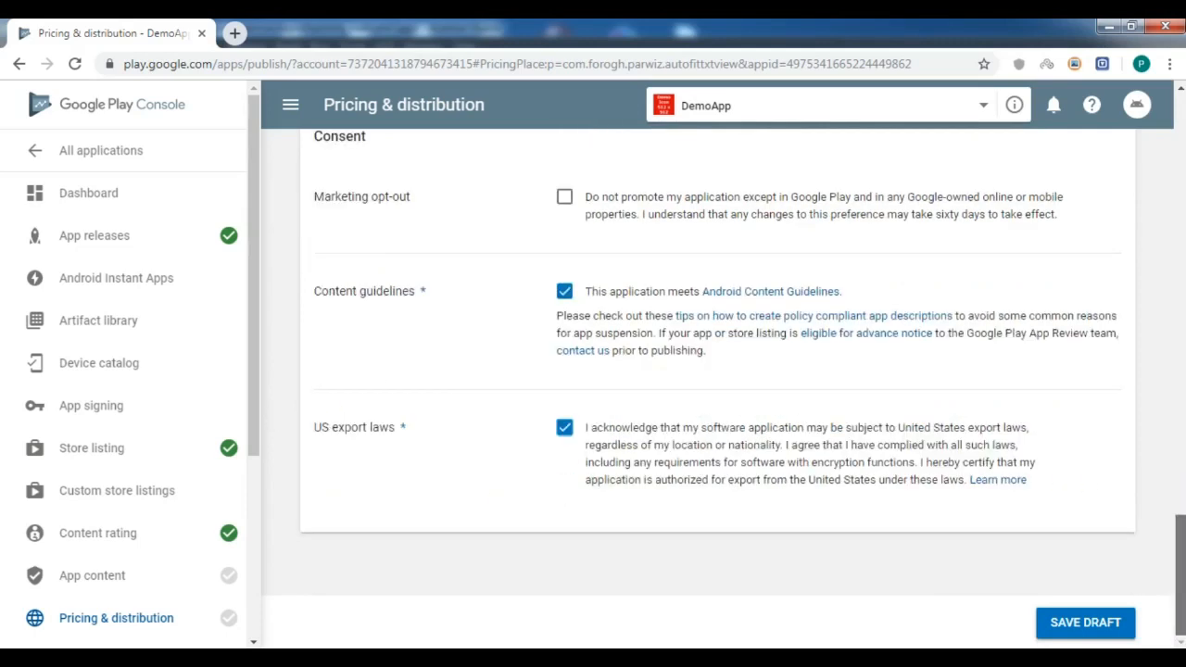
{"action": "left_click", "coordinate": [1103, 623]}
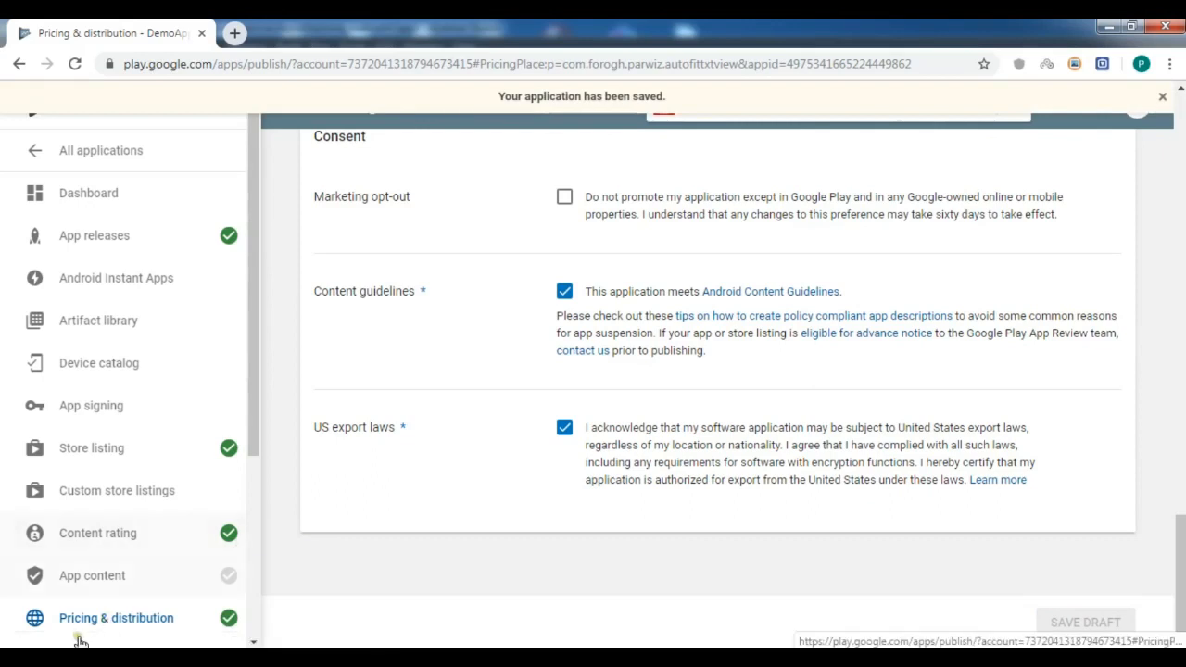
Submit the target audience as 18 and over, not appealing to children.
{"action": "left_click", "coordinate": [97, 576]}
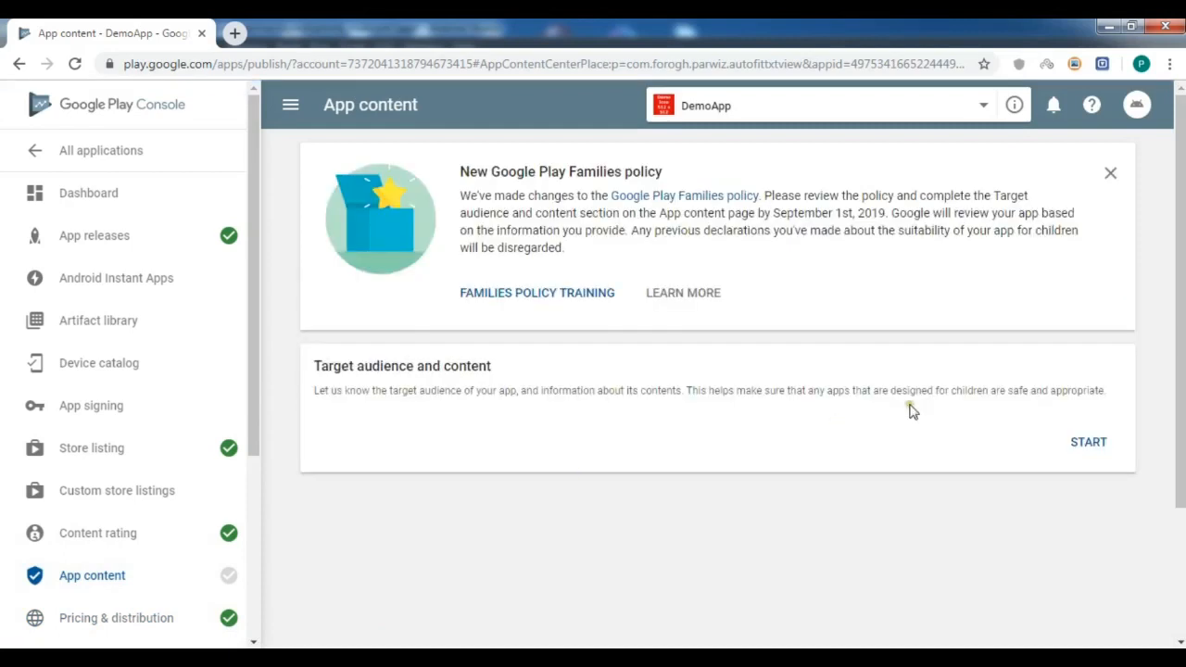
{"action": "left_click", "coordinate": [1089, 443]}
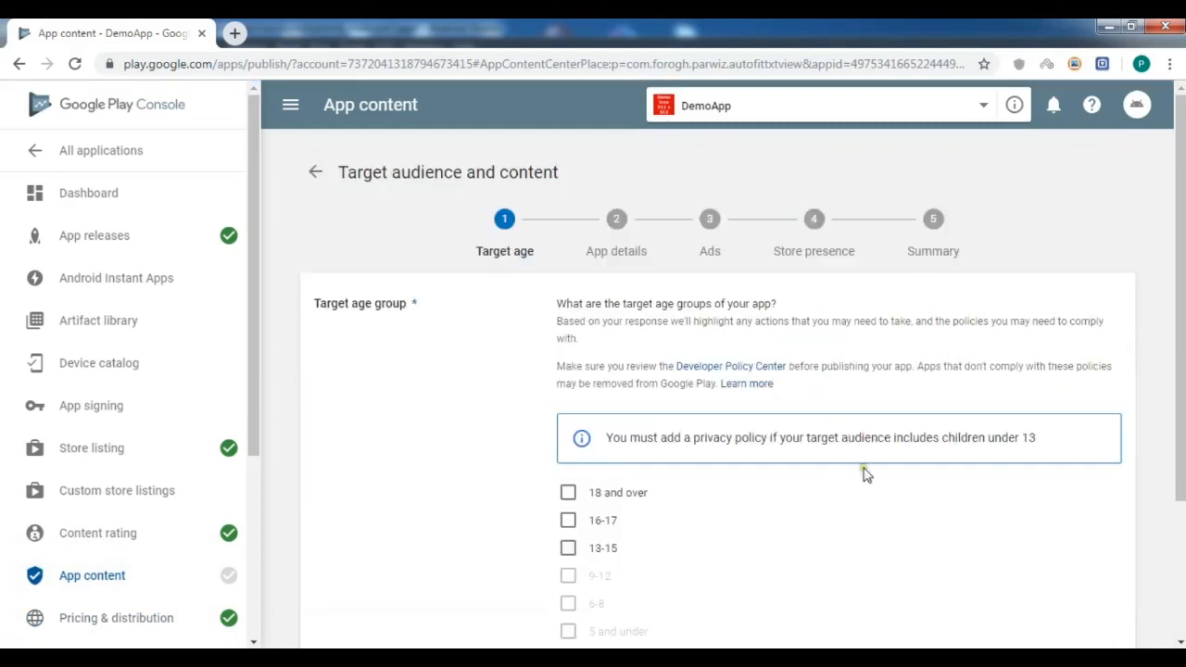
{"action": "scroll", "coordinate": [1117, 330], "scroll_direction": "down", "scroll_amount": 1}
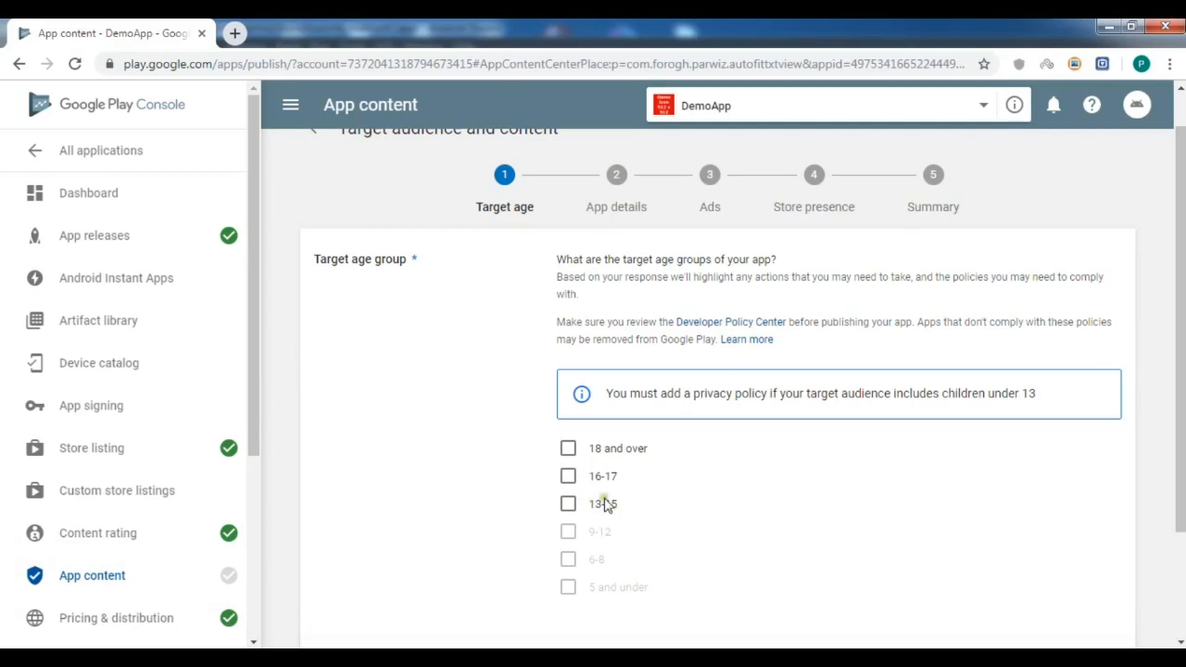
{"action": "left_click", "coordinate": [568, 449]}
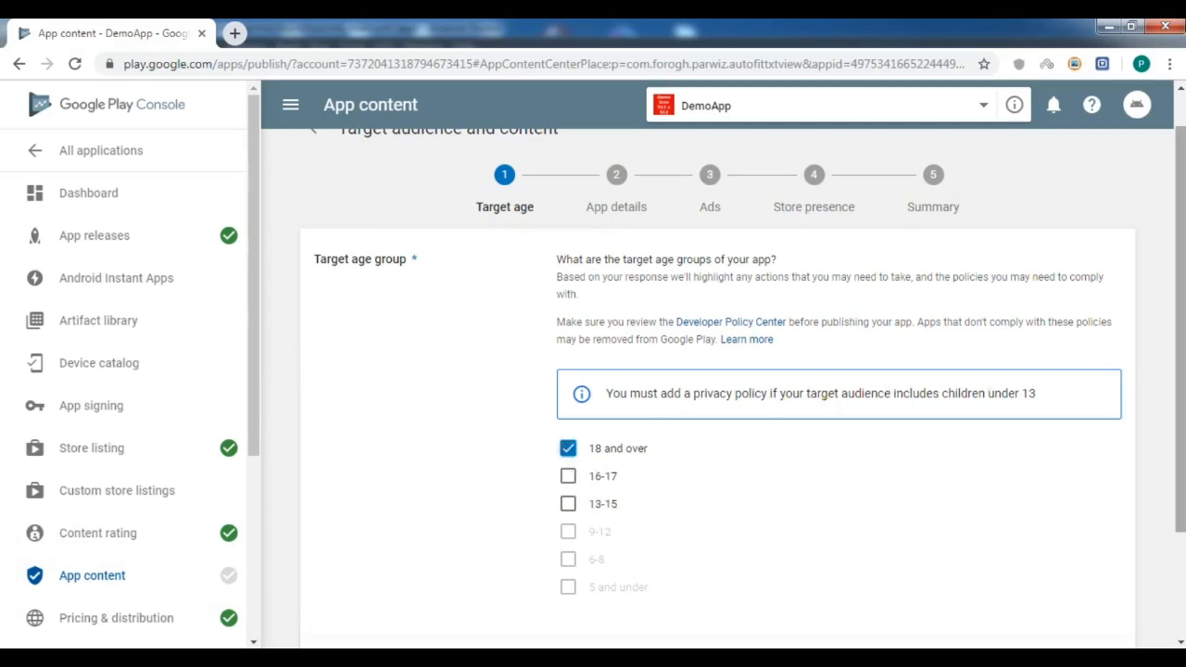
{"action": "scroll", "coordinate": [1175, 478], "scroll_direction": "down", "scroll_amount": 3}
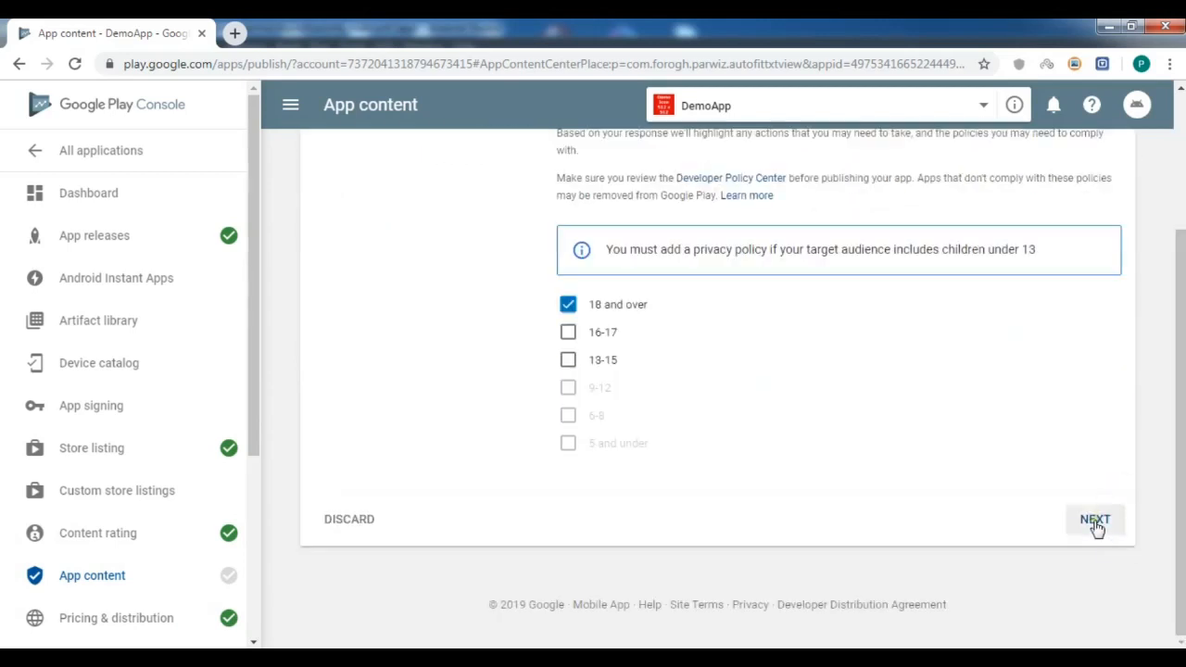
{"action": "left_click", "coordinate": [1094, 520]}
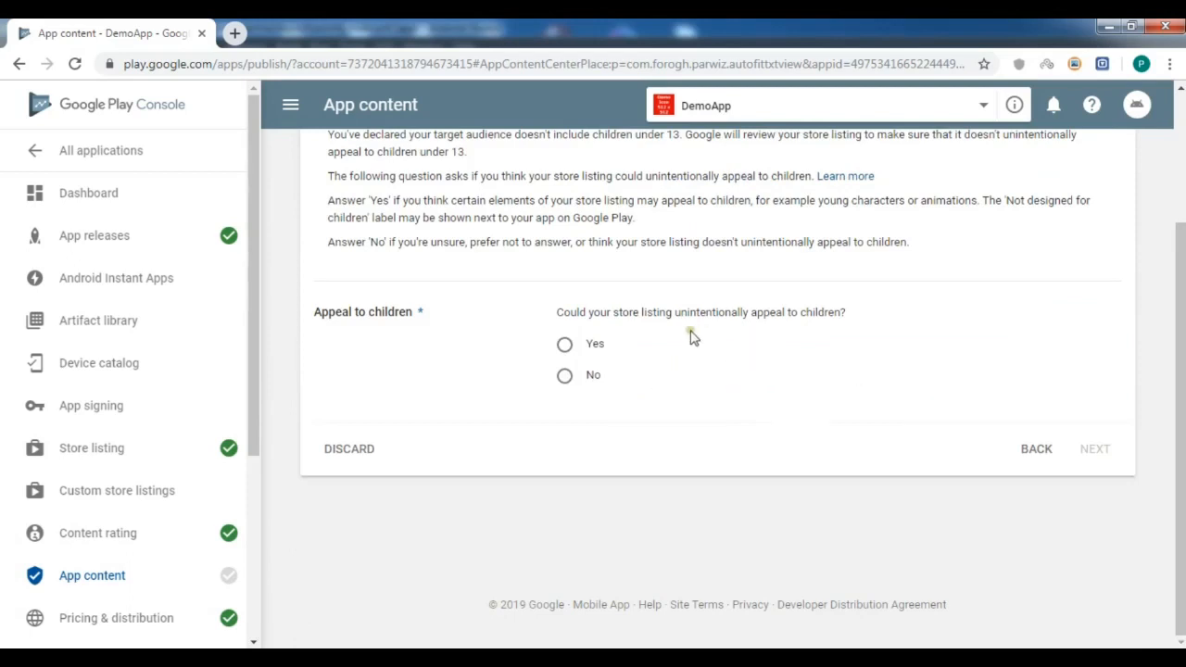
{"action": "left_click", "coordinate": [564, 380]}
{"action": "left_click", "coordinate": [1094, 448]}
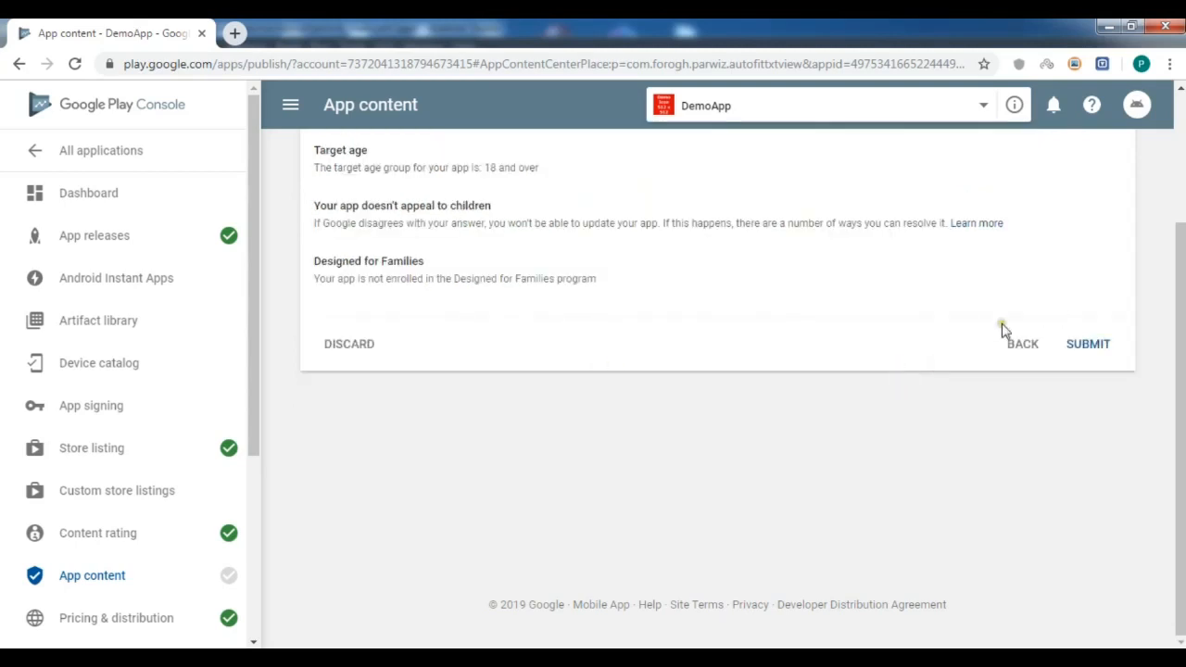
{"action": "left_click", "coordinate": [1084, 347]}
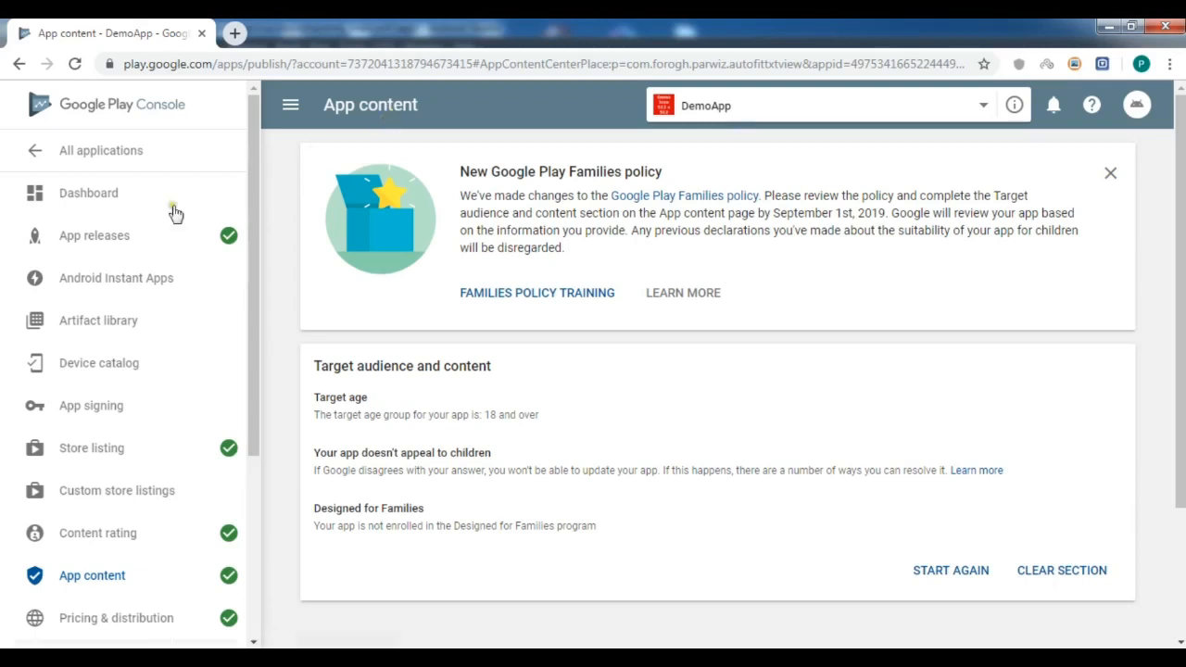
{"action": "left_click", "coordinate": [100, 237]}
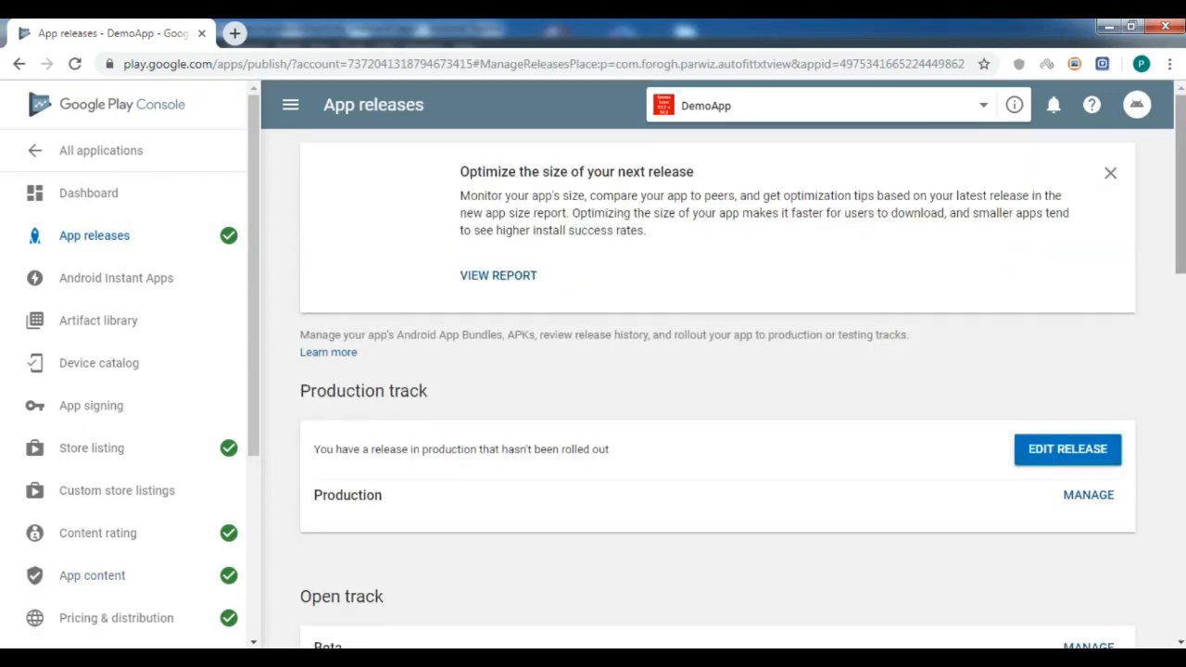
Edit the pending Production release 1.0 and open its rollout review showing the 1.08 MB APK.
{"action": "left_click", "coordinate": [1082, 458]}
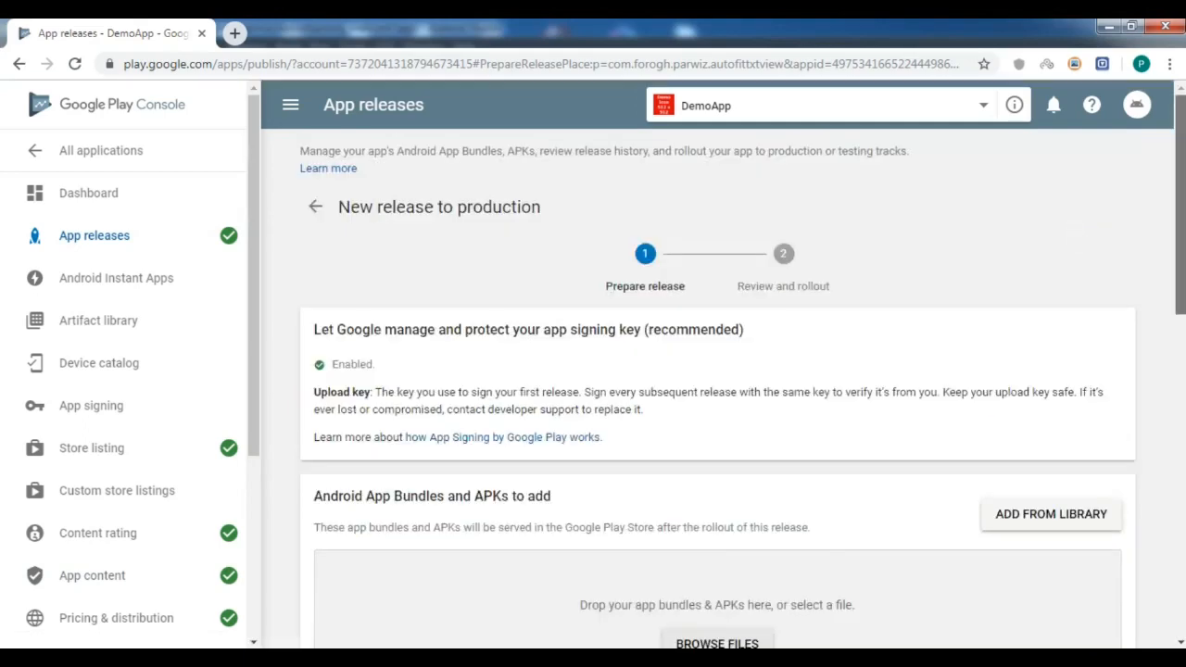
{"action": "scroll", "coordinate": [718, 370], "scroll_direction": "down", "scroll_amount": 6}
{"action": "scroll", "coordinate": [718, 370], "scroll_direction": "down", "scroll_amount": 3}
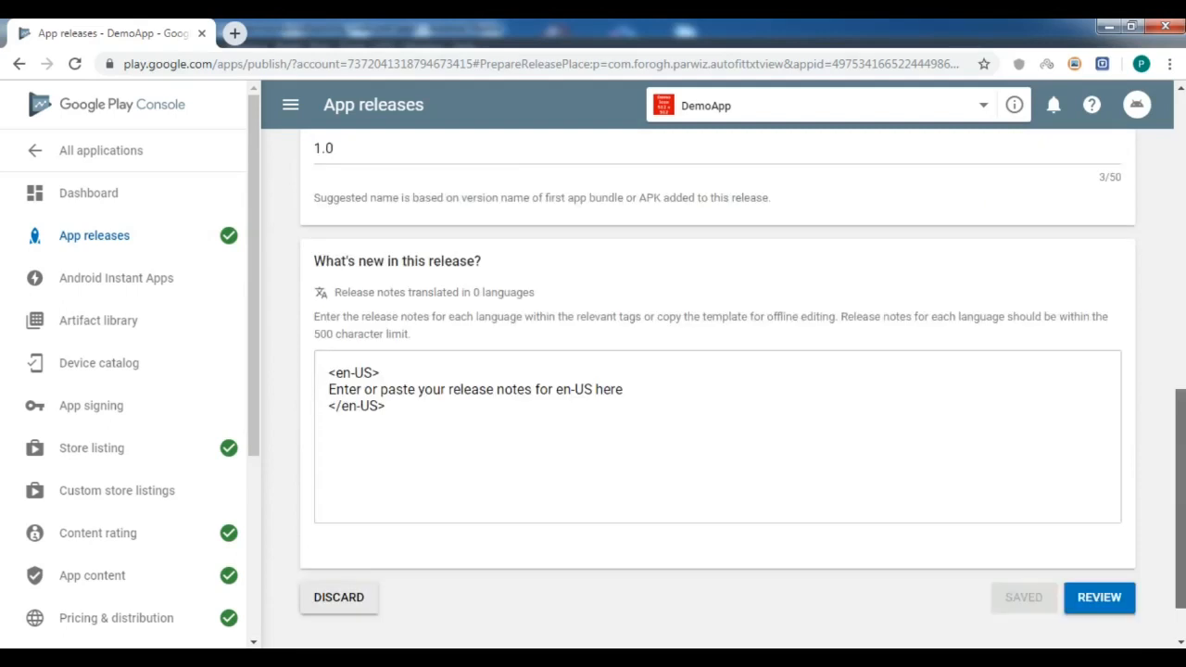
{"action": "left_click", "coordinate": [1103, 529]}
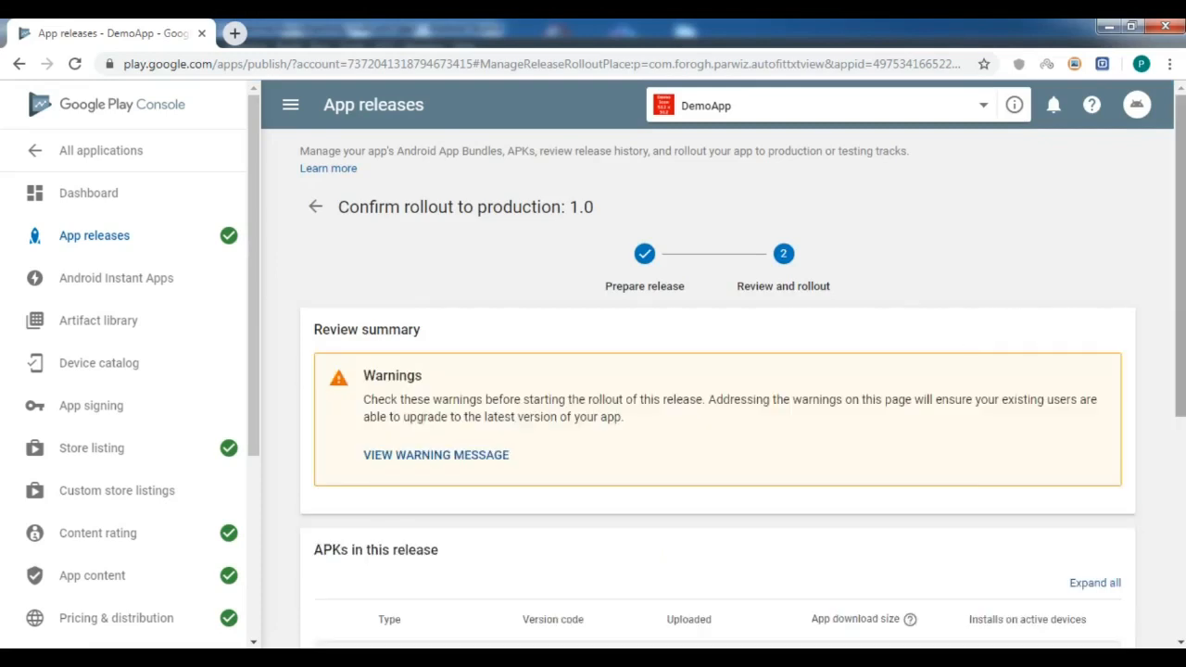
{"action": "scroll", "coordinate": [717, 389], "scroll_direction": "down", "scroll_amount": 5}
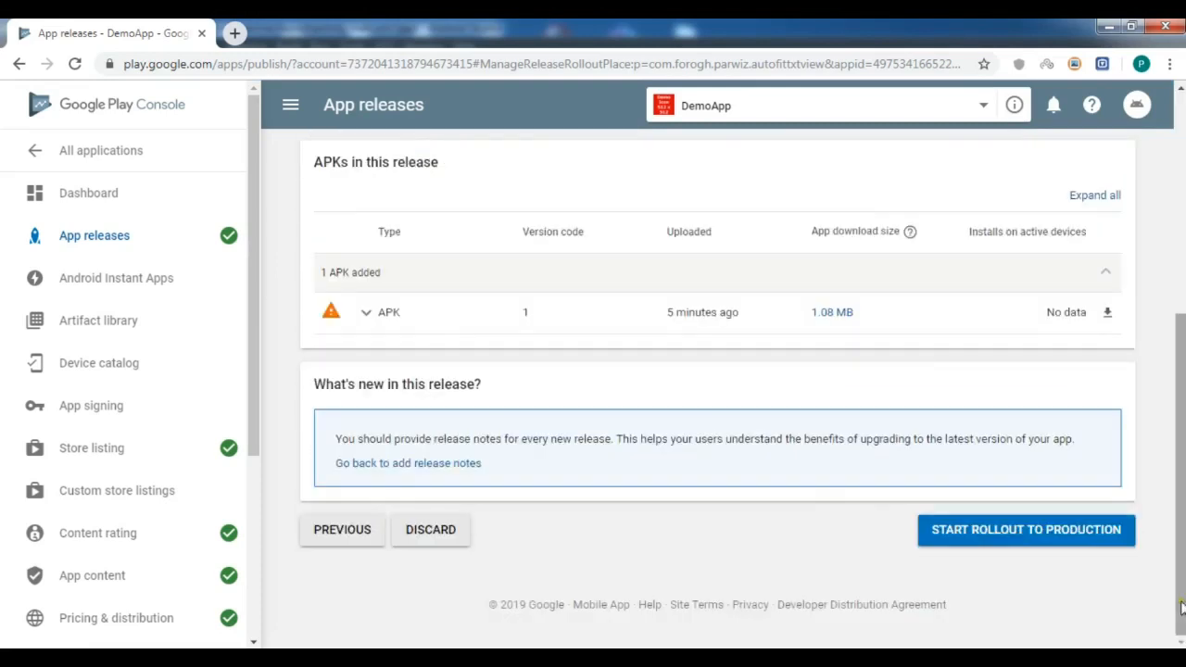